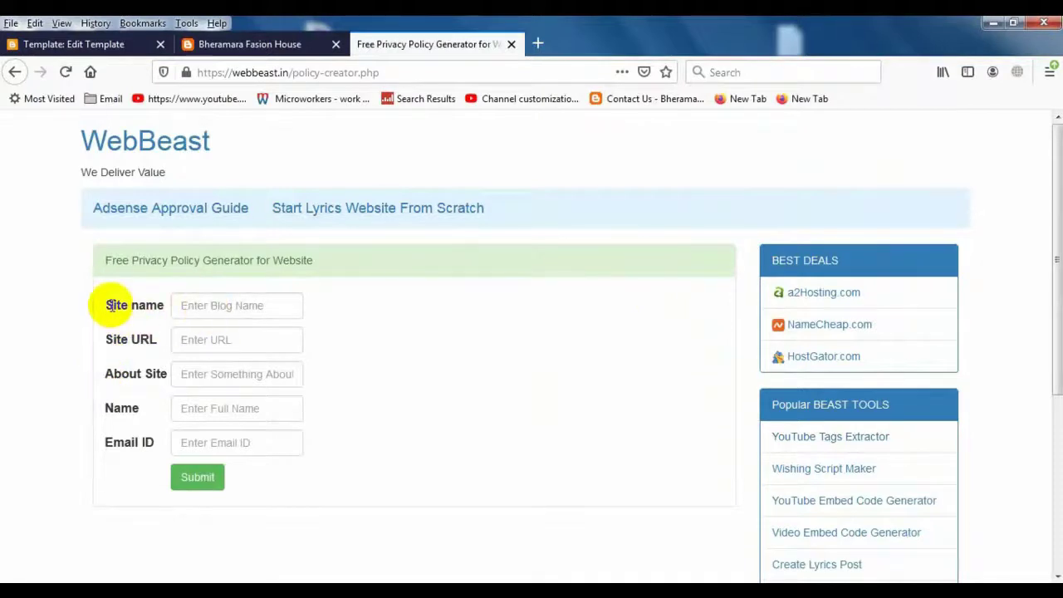
- Enter Bheramara Fashion House as the site name in the privacy policy generator form
{"action": "left_click", "coordinate": [196, 307]}
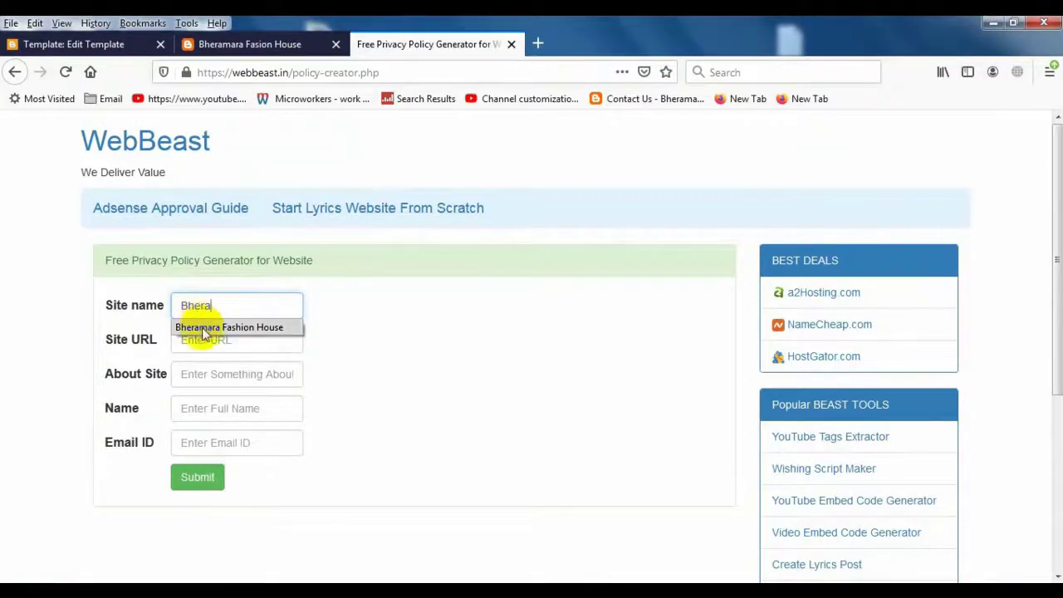
{"action": "left_click", "coordinate": [208, 326]}
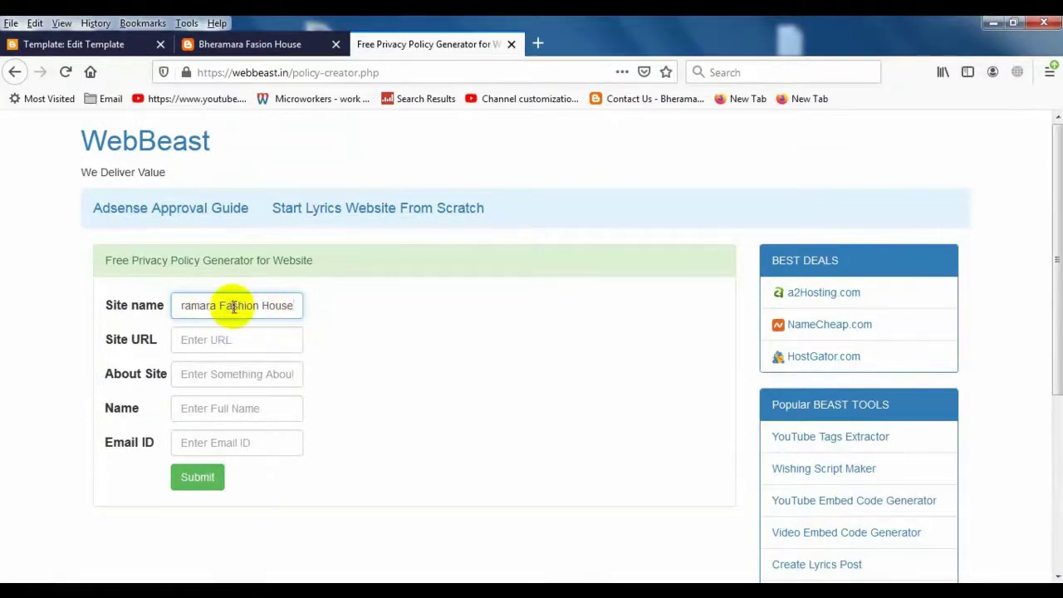
{"action": "left_click", "coordinate": [233, 307]}
{"action": "left_click", "coordinate": [223, 341]}
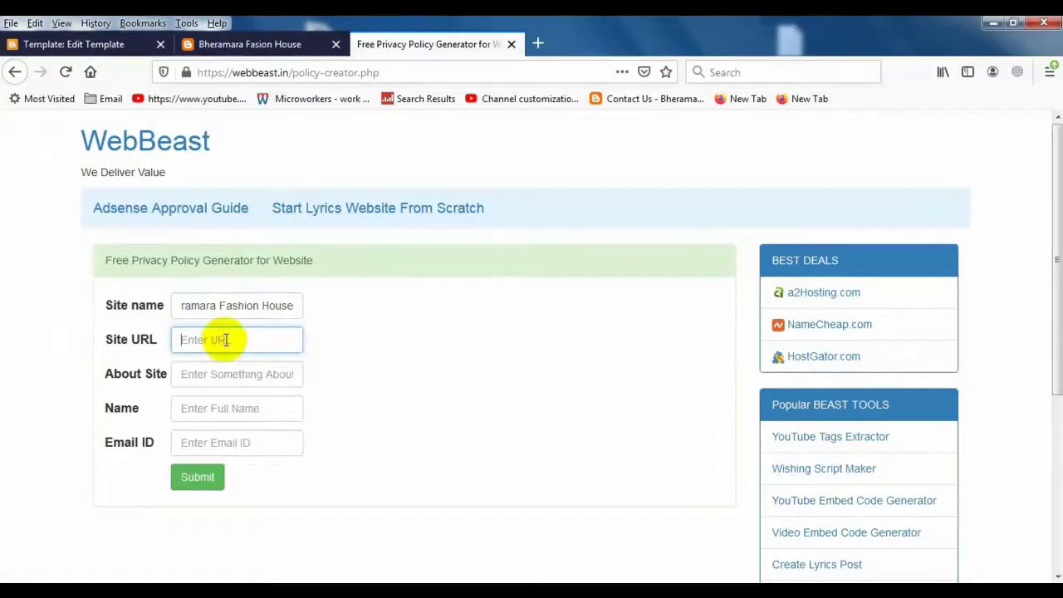
{"action": "left_click", "coordinate": [242, 47]}
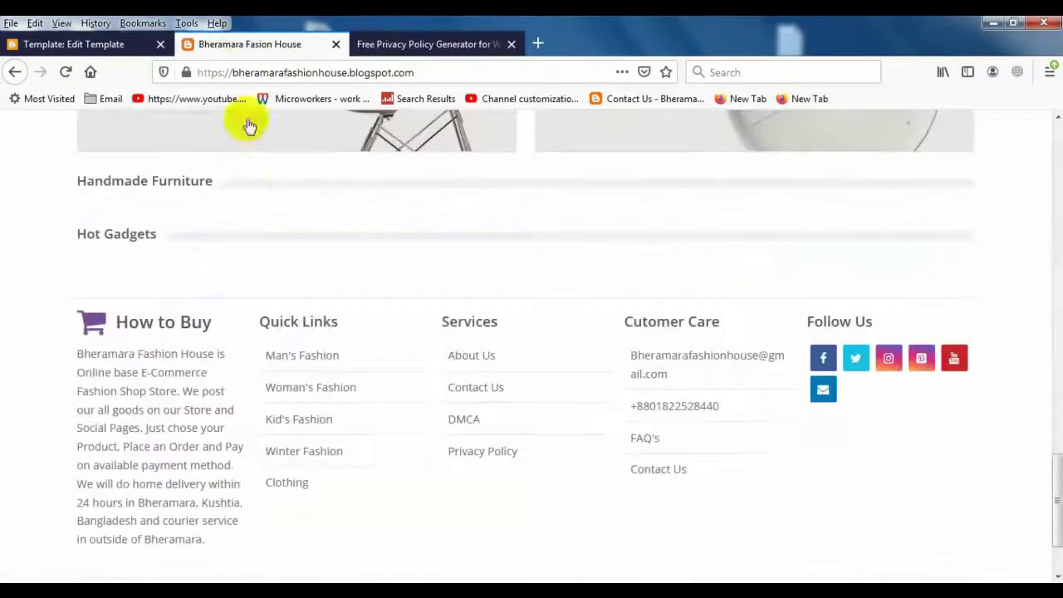
{"action": "left_click", "coordinate": [423, 72]}
{"action": "right_click", "coordinate": [425, 73]}
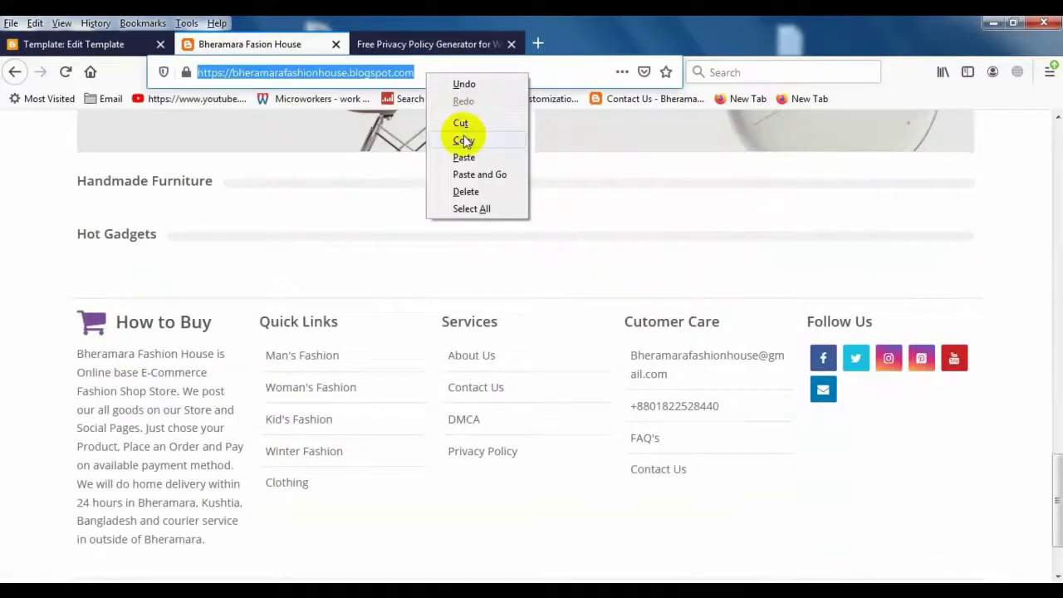
{"action": "left_click", "coordinate": [463, 141]}
{"action": "left_click", "coordinate": [451, 44]}
{"action": "left_click", "coordinate": [223, 347]}
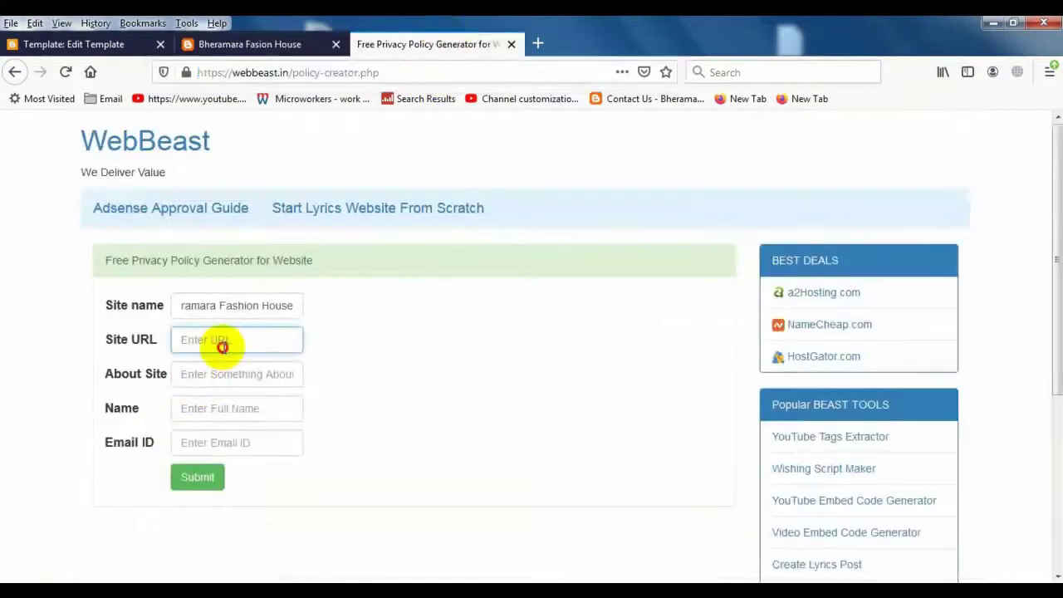
{"action": "right_click", "coordinate": [224, 348]}
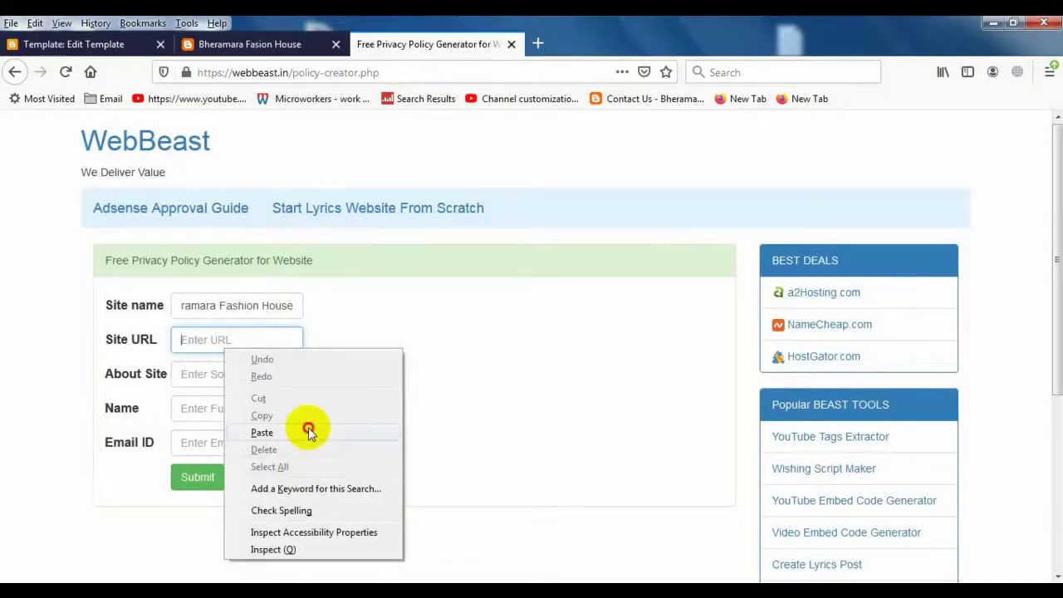
{"action": "left_click", "coordinate": [262, 432]}
- Copy the whole shop description from the Notepad file New Text Document (5).txt and paste it into About Site
{"action": "left_click", "coordinate": [243, 380]}
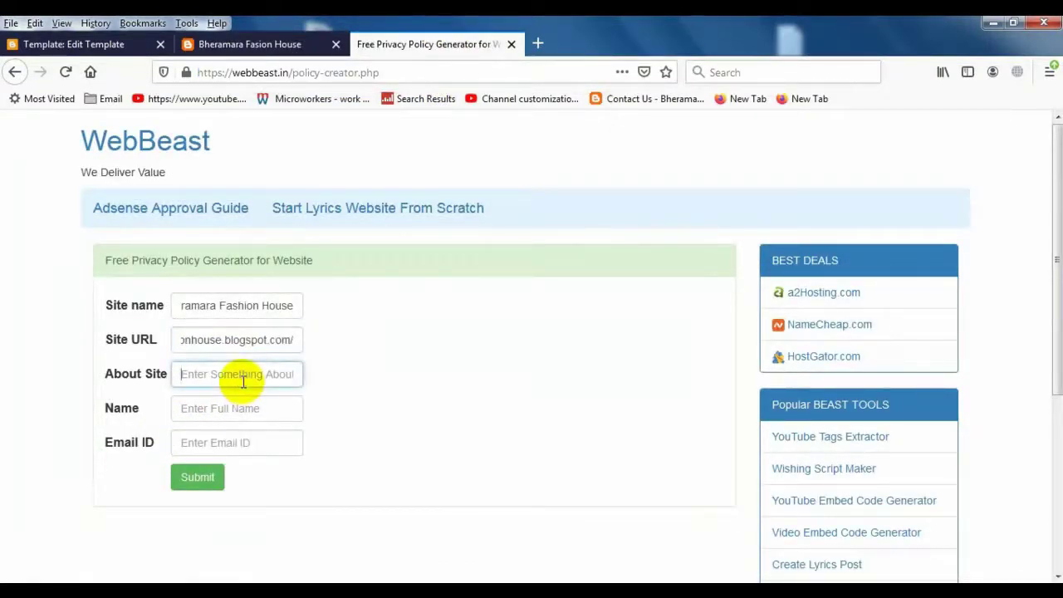
{"action": "key", "text": "alt+Tab"}
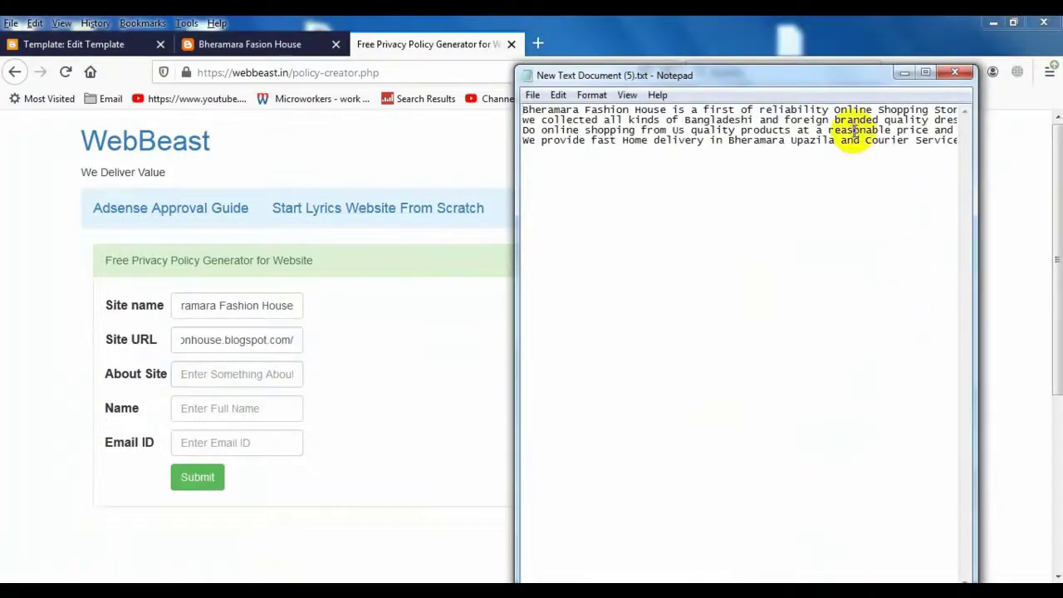
{"action": "key", "text": "ctrl+a"}
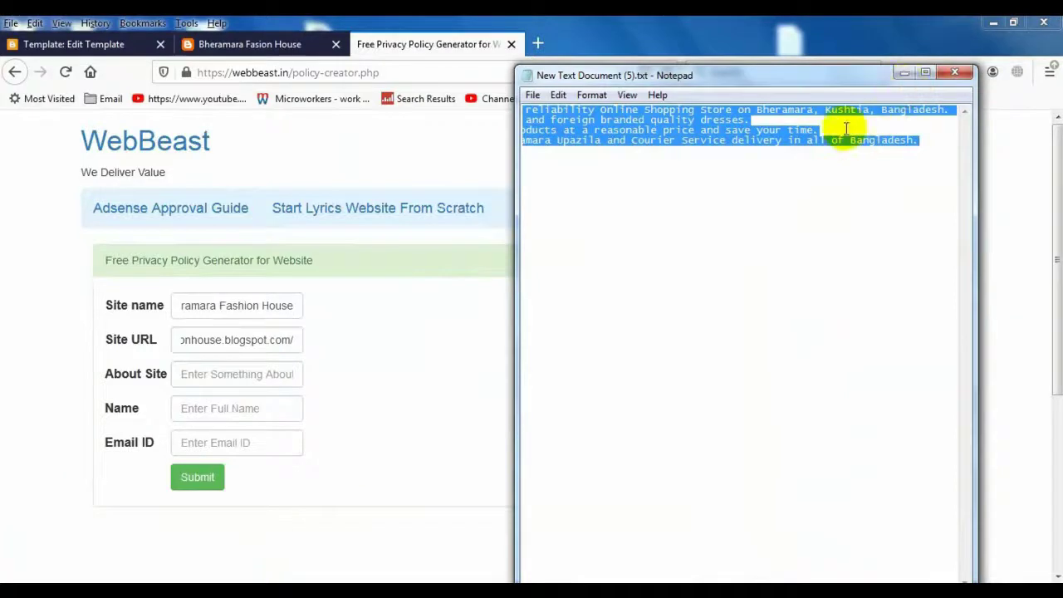
{"action": "left_click", "coordinate": [904, 74]}
{"action": "left_click", "coordinate": [243, 379]}
{"action": "right_click", "coordinate": [247, 374]}
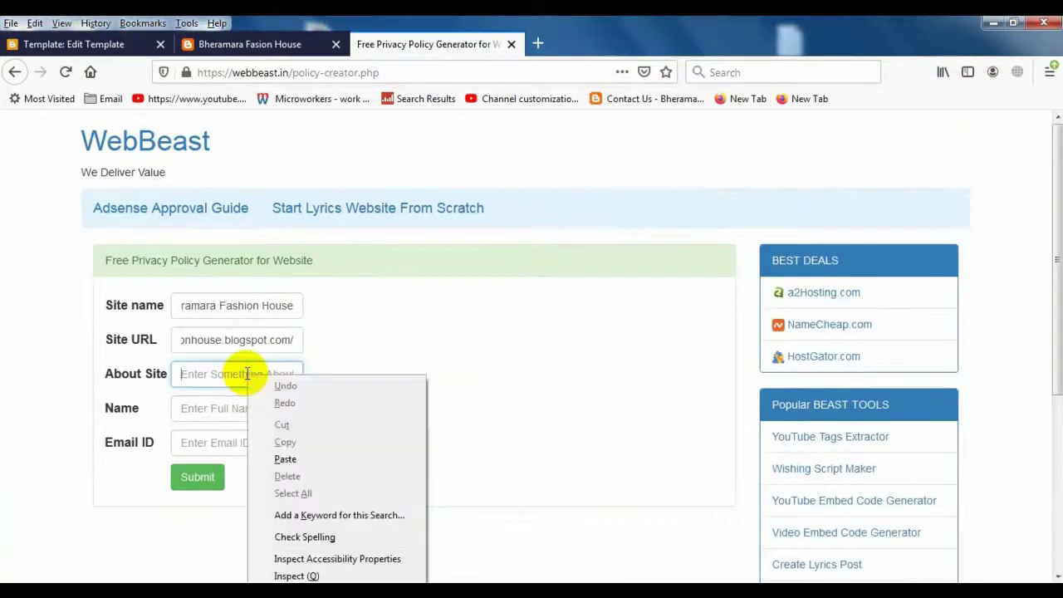
{"action": "left_click", "coordinate": [283, 459]}
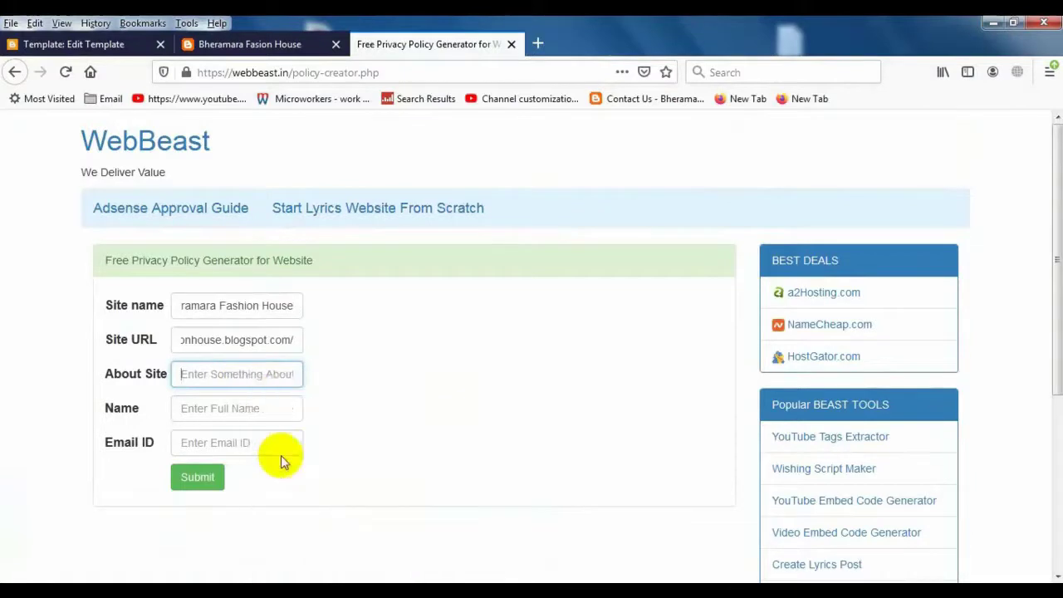
- Fill in the site owner's full name in the generator form
{"action": "left_click", "coordinate": [226, 404]}
{"action": "type", "text": "Md"}
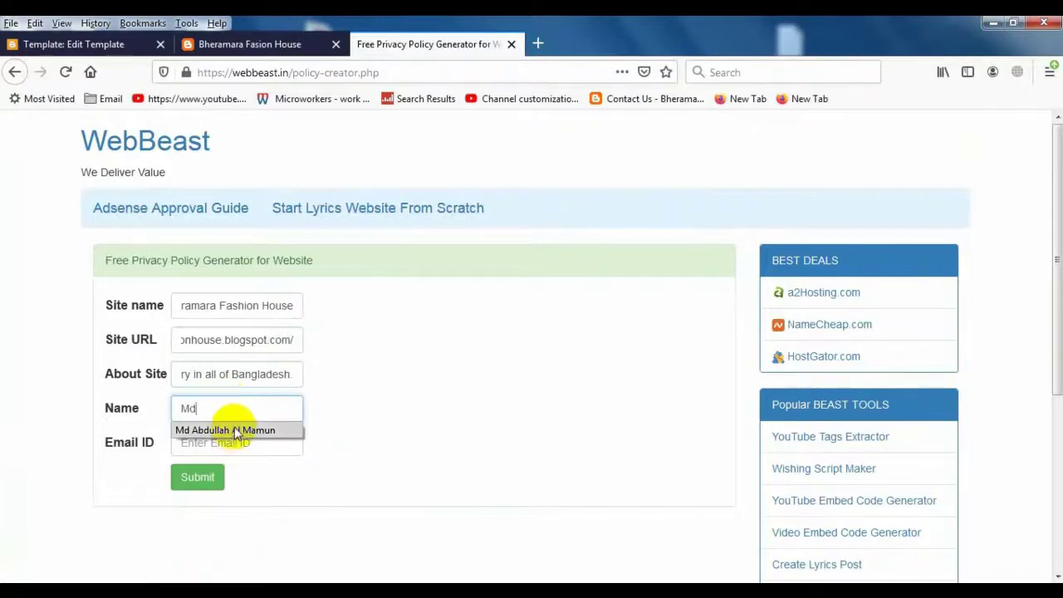
{"action": "left_click", "coordinate": [232, 428]}
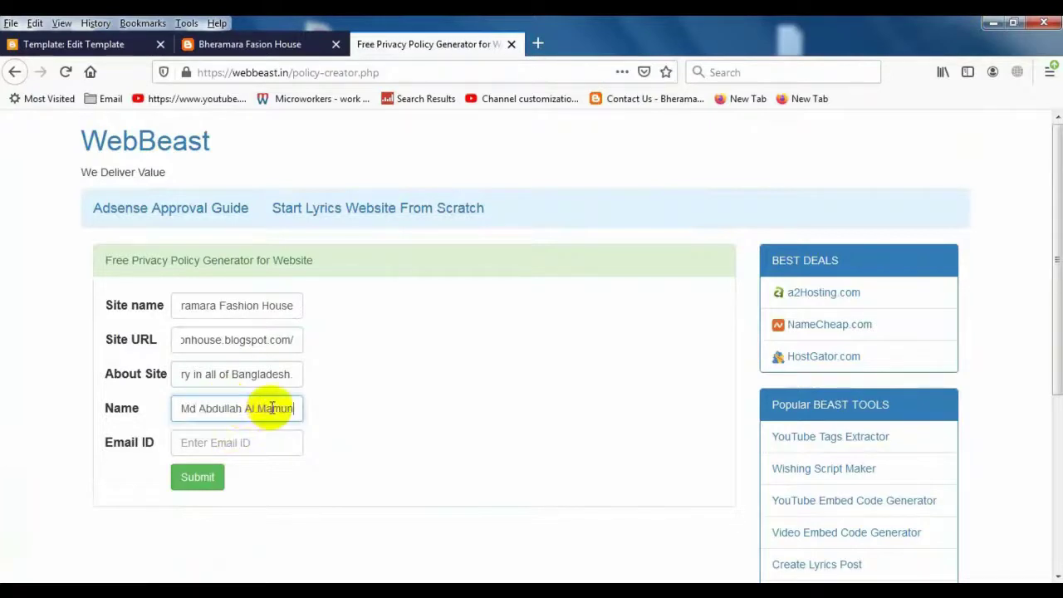
- Copy the shop's contact e-mail from the blog's header into the Email ID field and submit the form
{"action": "left_click", "coordinate": [247, 442]}
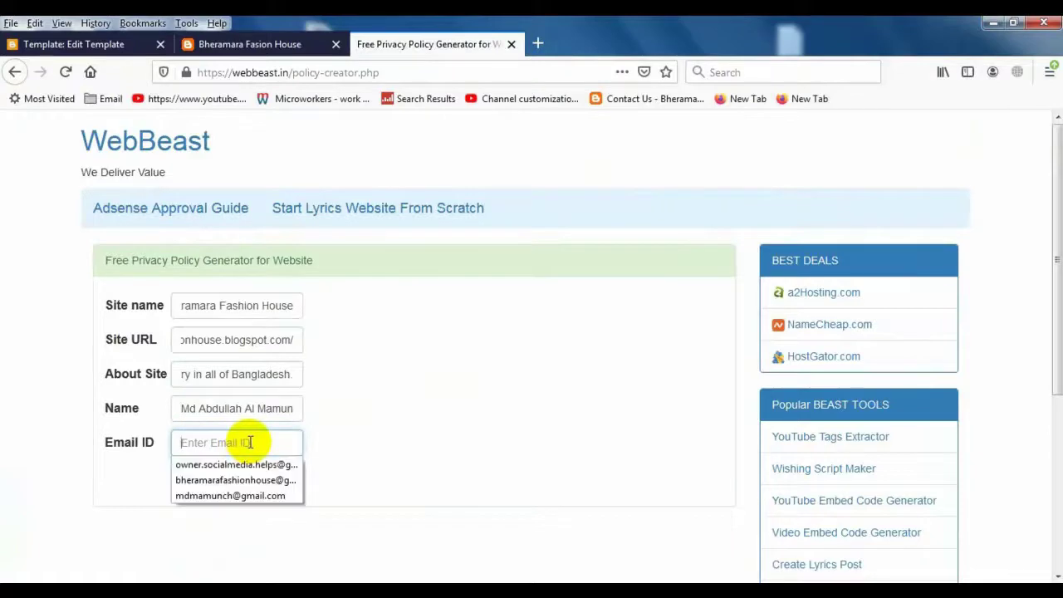
{"action": "left_click", "coordinate": [248, 441]}
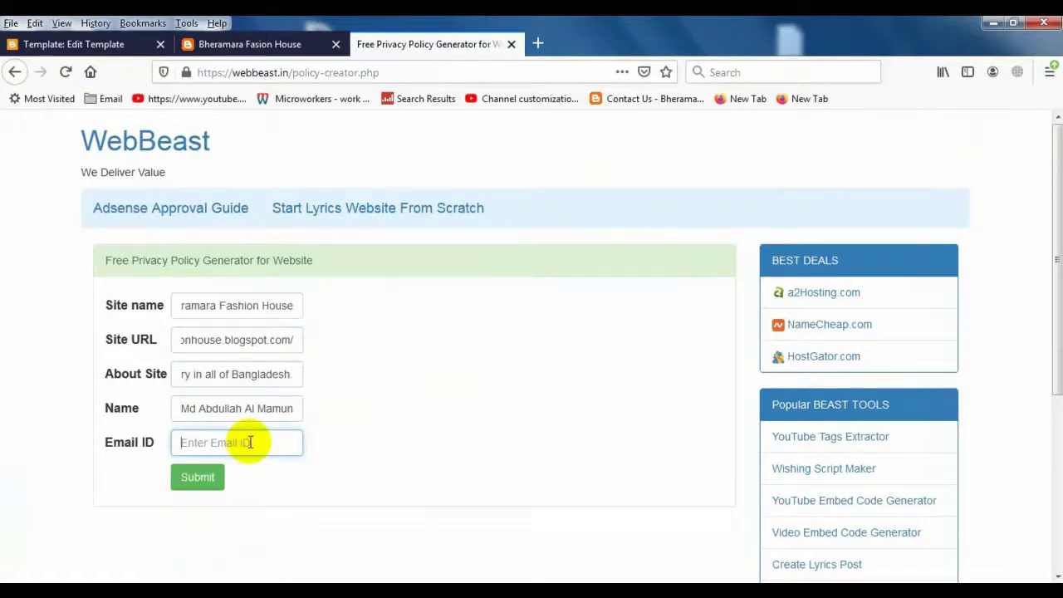
{"action": "left_click", "coordinate": [243, 46]}
{"action": "scroll", "coordinate": [759, 245], "scroll_direction": "up", "scroll_amount": 10}
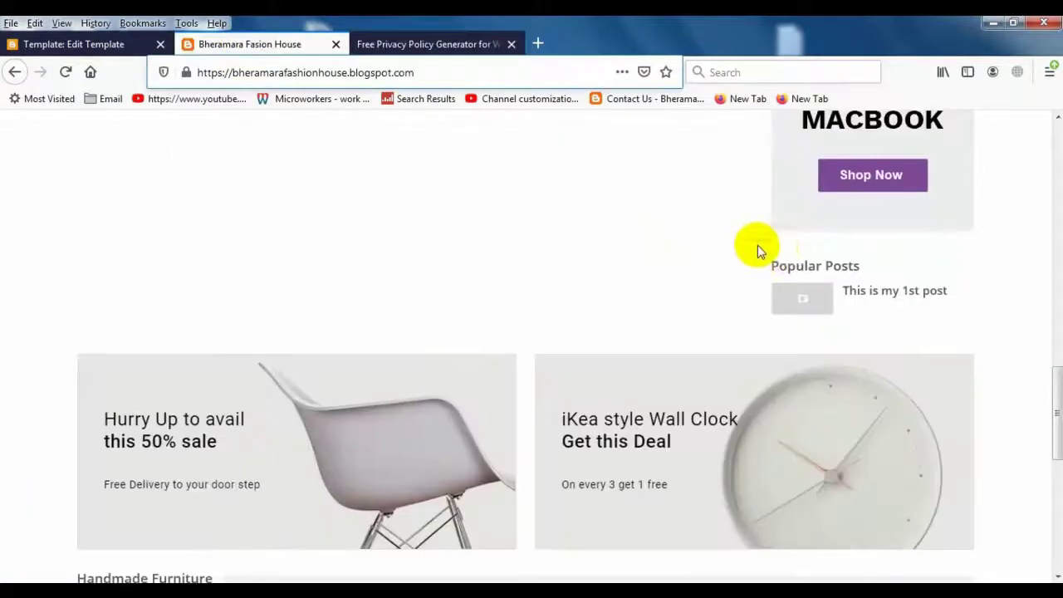
{"action": "scroll", "coordinate": [775, 253], "scroll_direction": "up", "scroll_amount": 10}
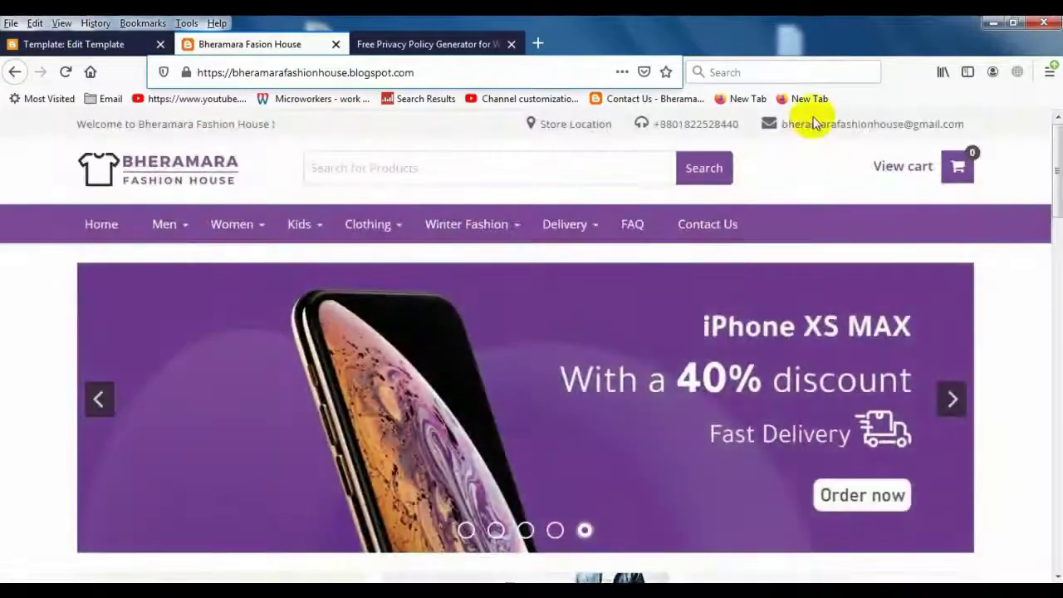
{"action": "right_click", "coordinate": [813, 130]}
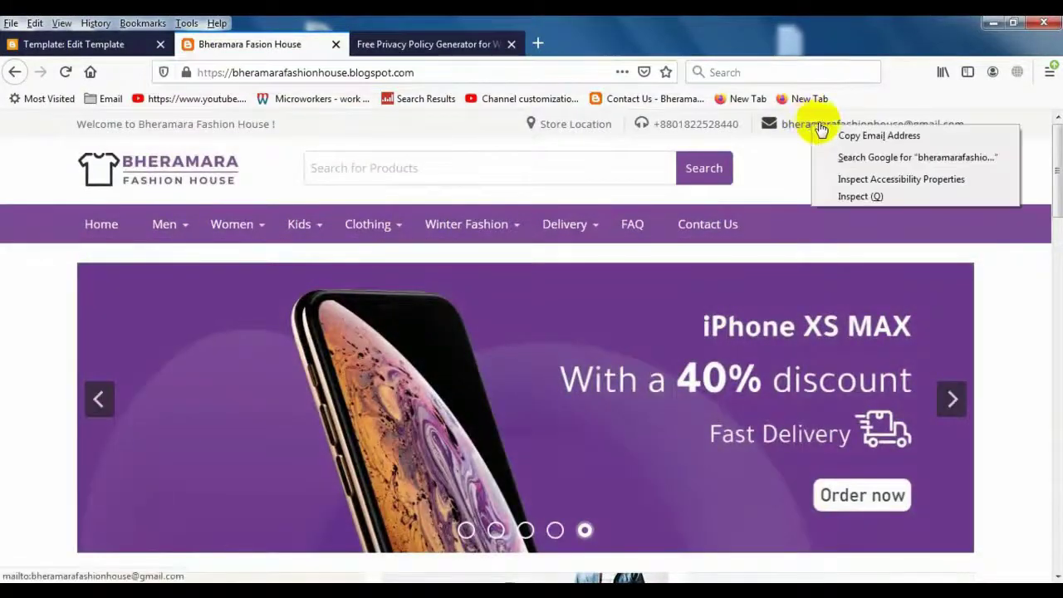
{"action": "left_click", "coordinate": [897, 135]}
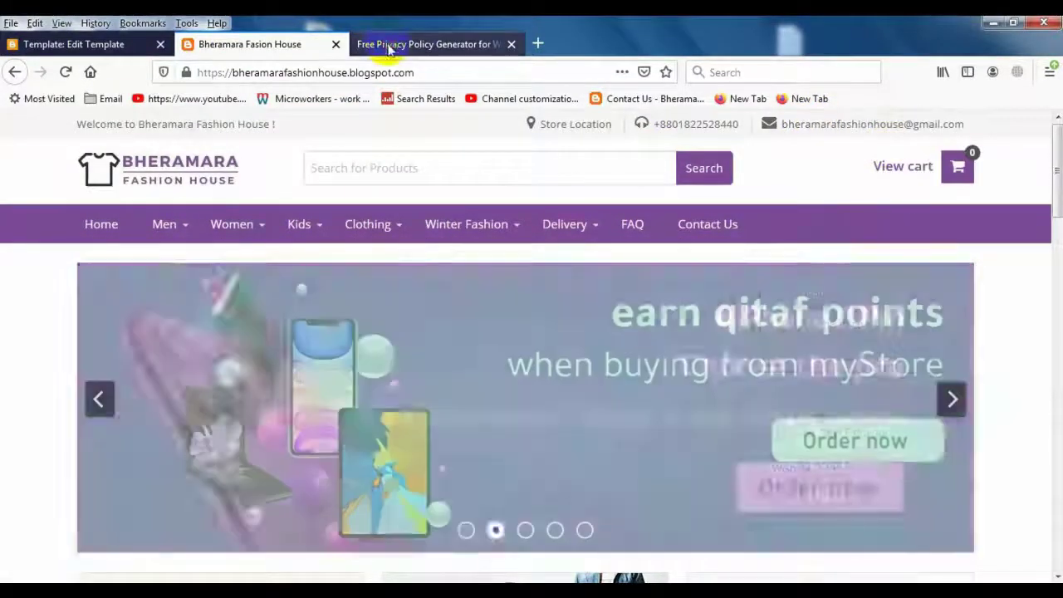
{"action": "left_click", "coordinate": [388, 50]}
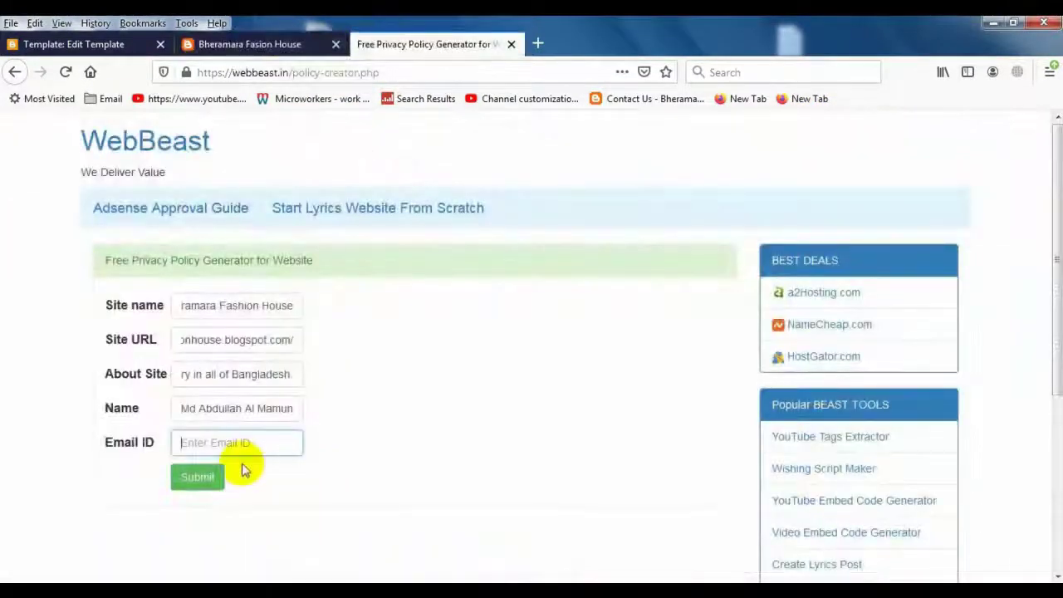
{"action": "right_click", "coordinate": [247, 441]}
{"action": "left_click", "coordinate": [285, 313]}
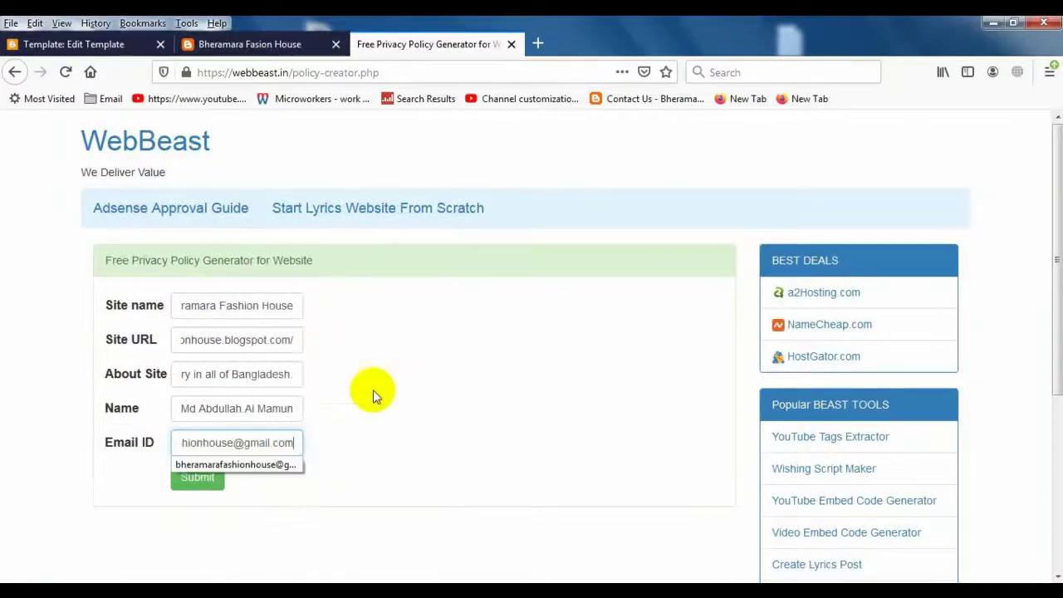
{"action": "left_click", "coordinate": [395, 465]}
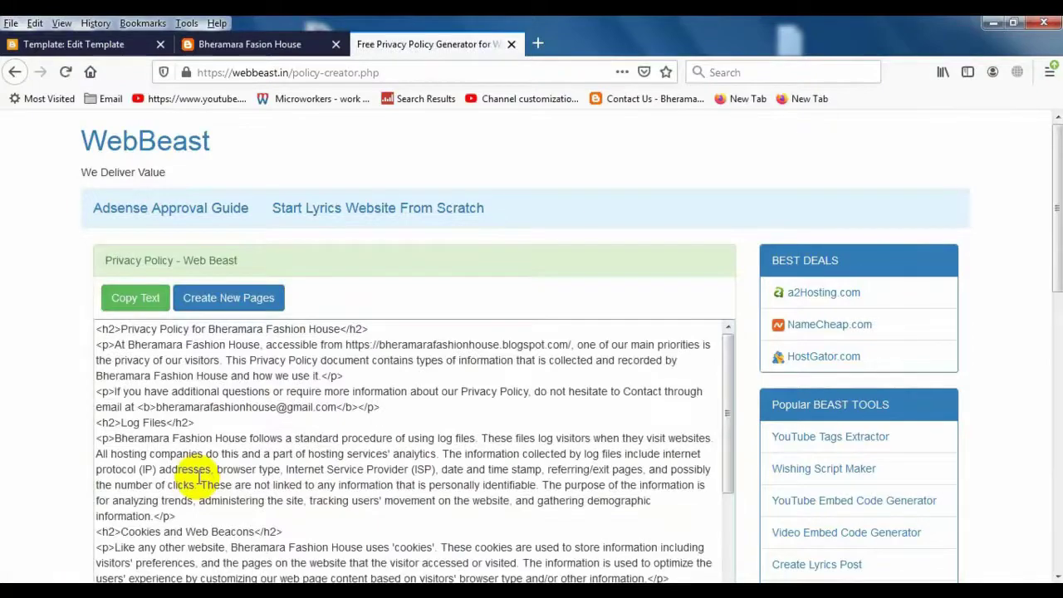
- Review the generated Privacy Policy, Contact Us, About Us and DMCA texts
{"action": "scroll", "coordinate": [368, 439], "scroll_direction": "down", "scroll_amount": 10}
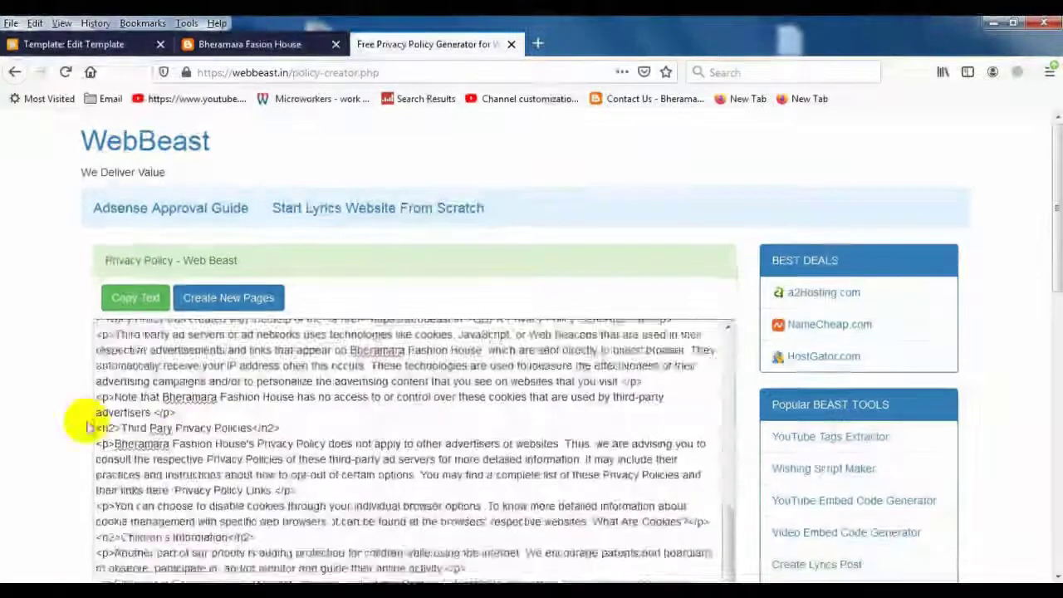
{"action": "scroll", "coordinate": [86, 426], "scroll_direction": "down", "scroll_amount": 5}
{"action": "scroll", "coordinate": [93, 419], "scroll_direction": "down", "scroll_amount": 5}
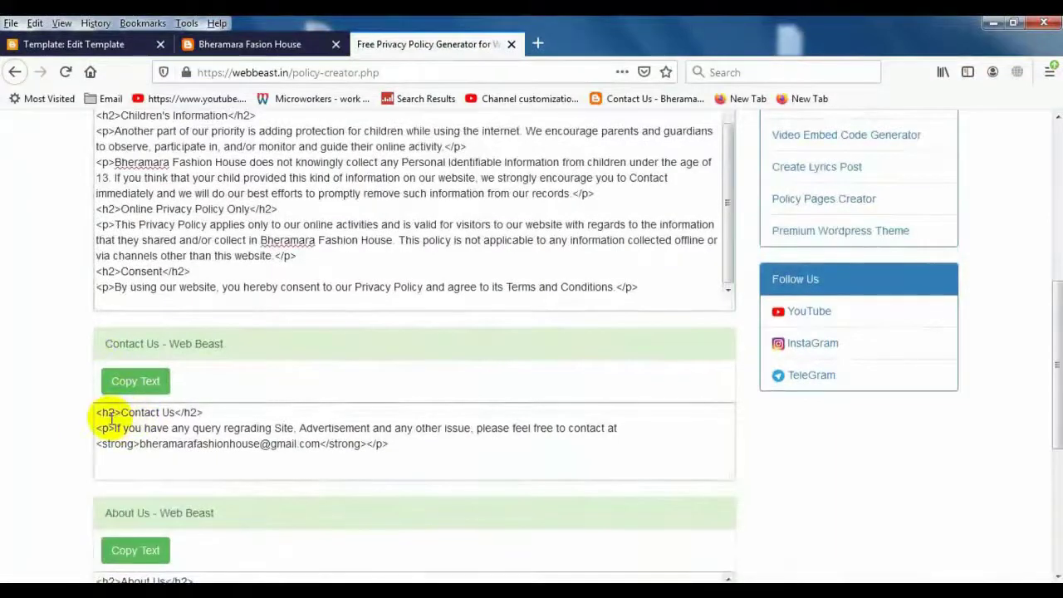
{"action": "scroll", "coordinate": [166, 382], "scroll_direction": "down", "scroll_amount": 2}
{"action": "scroll", "coordinate": [451, 378], "scroll_direction": "down", "scroll_amount": 5}
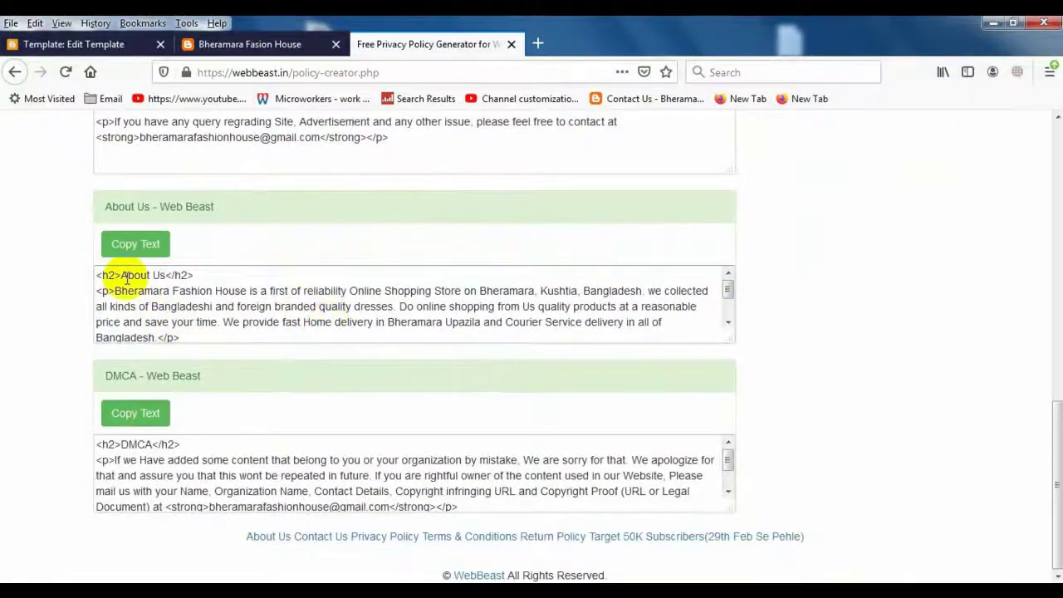
{"action": "scroll", "coordinate": [237, 336], "scroll_direction": "down", "scroll_amount": 1}
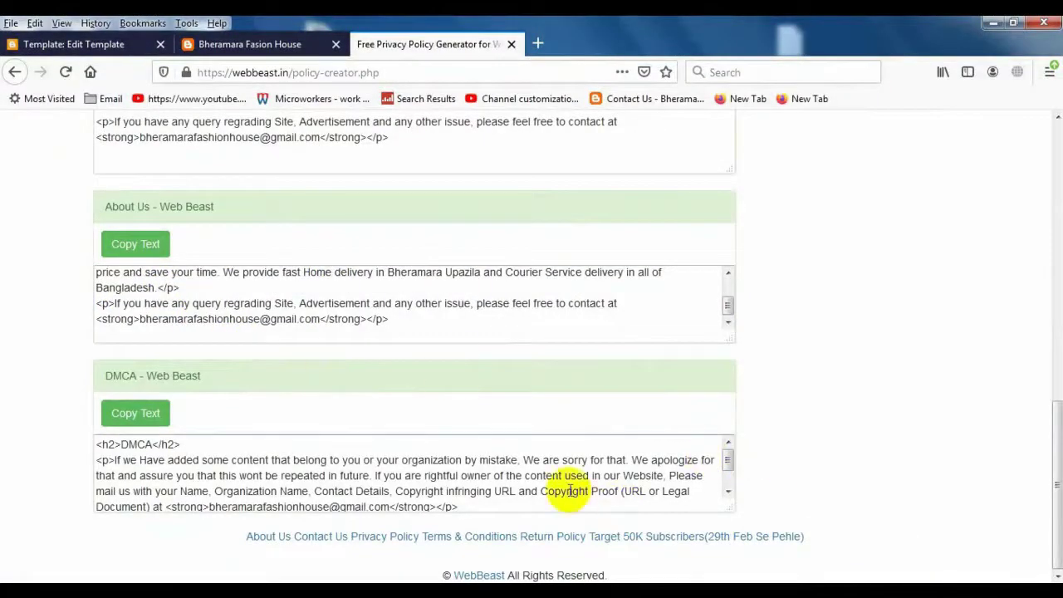
{"action": "scroll", "coordinate": [564, 490], "scroll_direction": "down", "scroll_amount": 1}
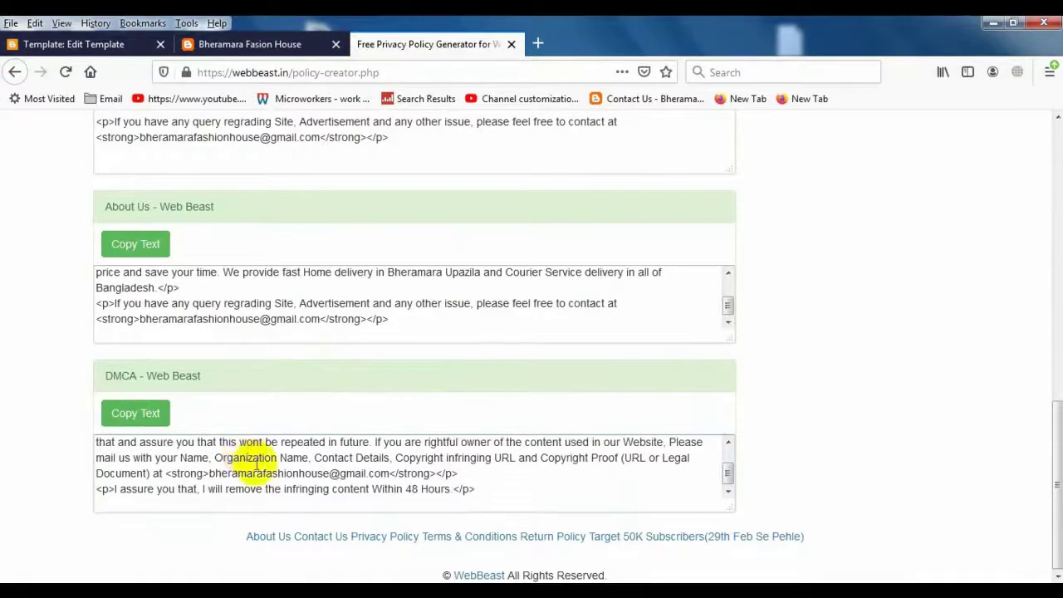
{"action": "scroll", "coordinate": [265, 472], "scroll_direction": "up", "scroll_amount": 1}
{"action": "scroll", "coordinate": [75, 356], "scroll_direction": "up", "scroll_amount": 15}
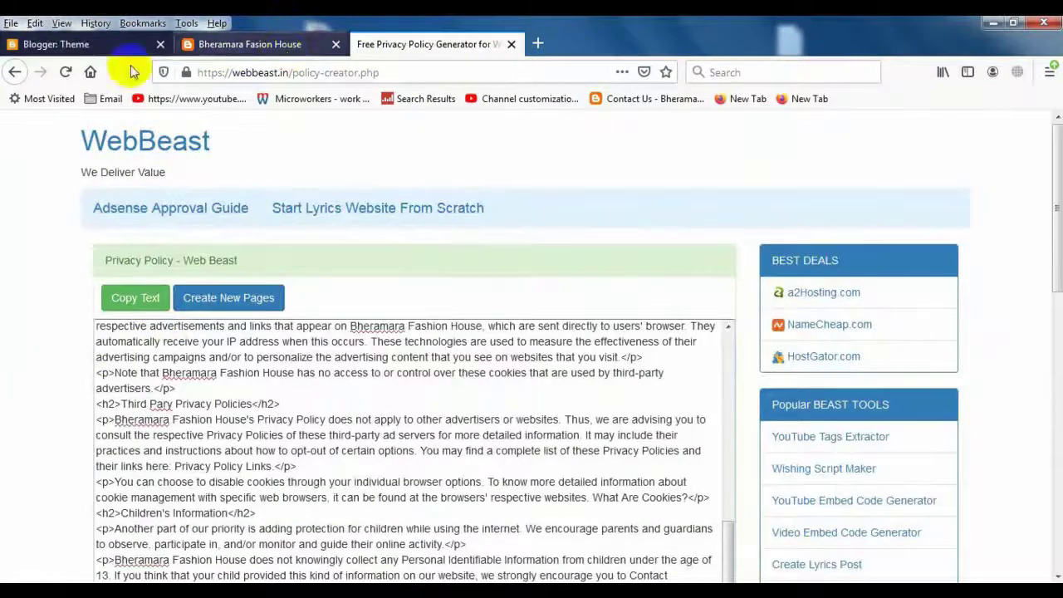
- Create a new page for the blog in Blogger and title it Privacy Policy
{"action": "left_click", "coordinate": [249, 46]}
{"action": "left_click", "coordinate": [94, 47]}
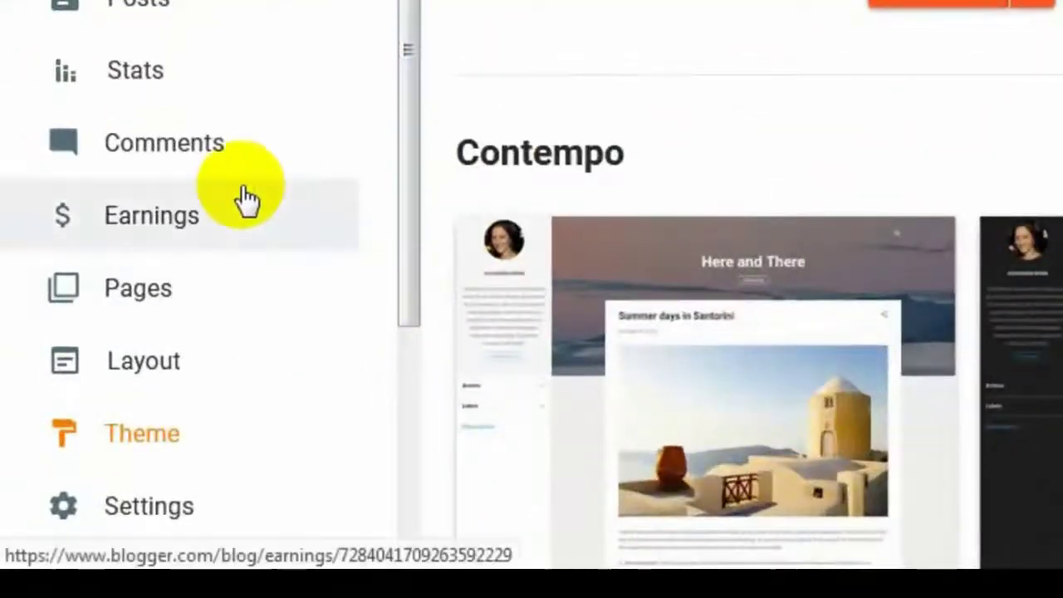
{"action": "left_click", "coordinate": [193, 312]}
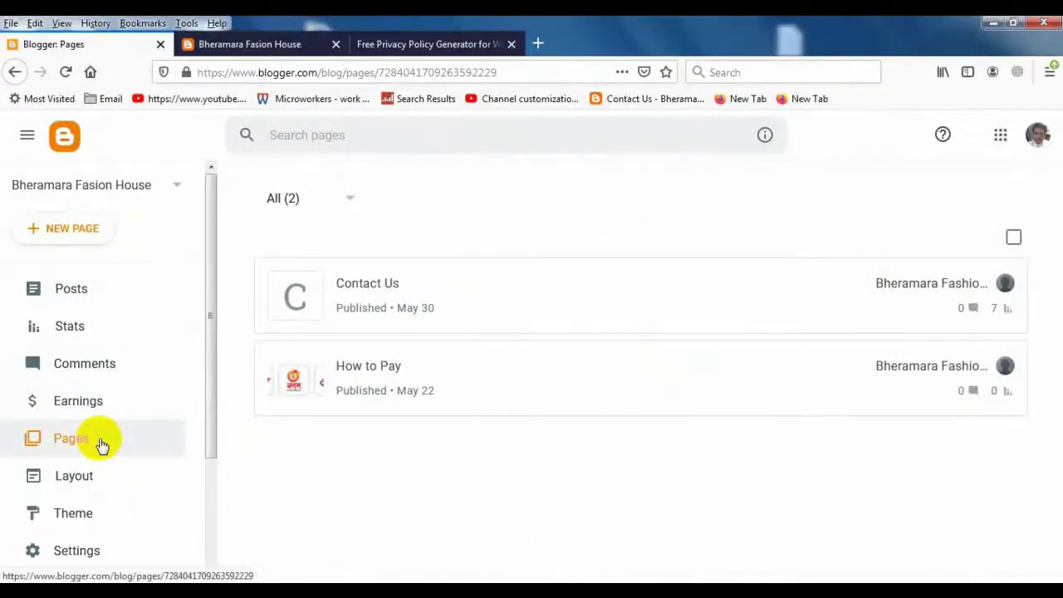
{"action": "left_click", "coordinate": [83, 232]}
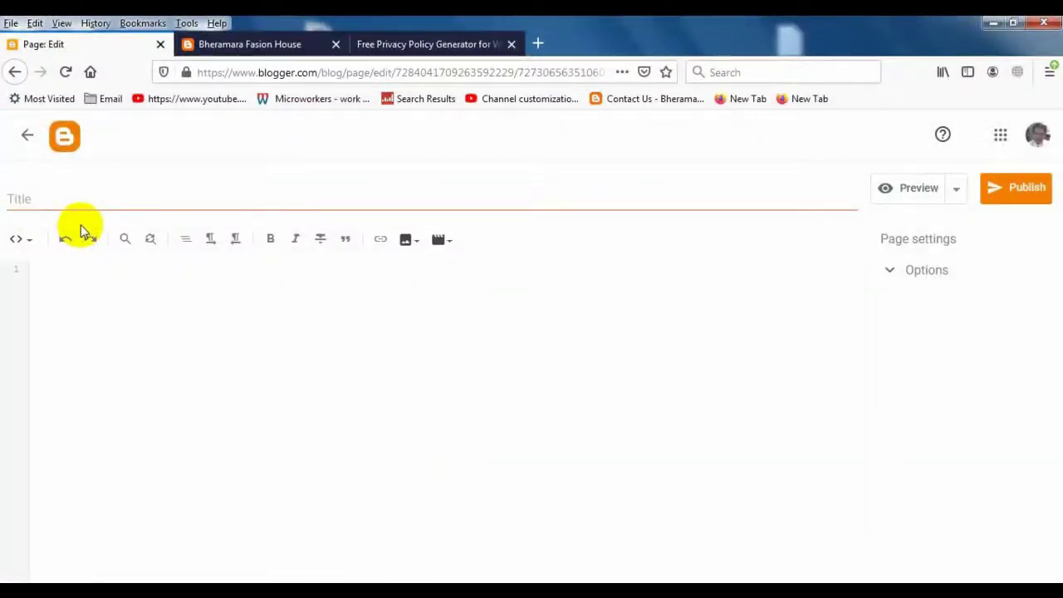
{"action": "left_click", "coordinate": [317, 197]}
{"action": "type", "text": "Privacy"}
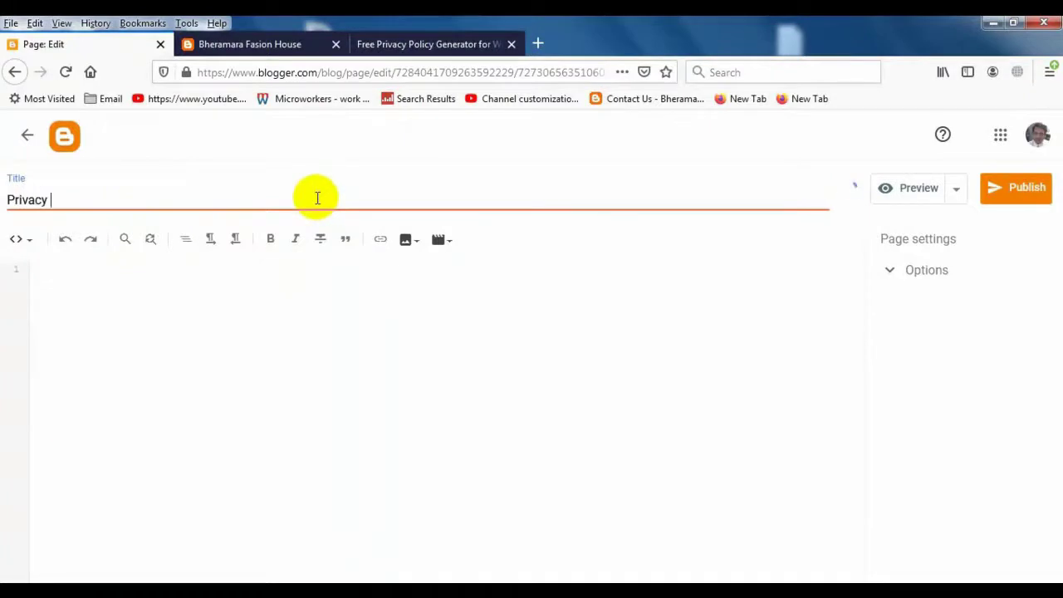
{"action": "type", "text": " Policy"}
{"action": "left_click", "coordinate": [211, 294]}
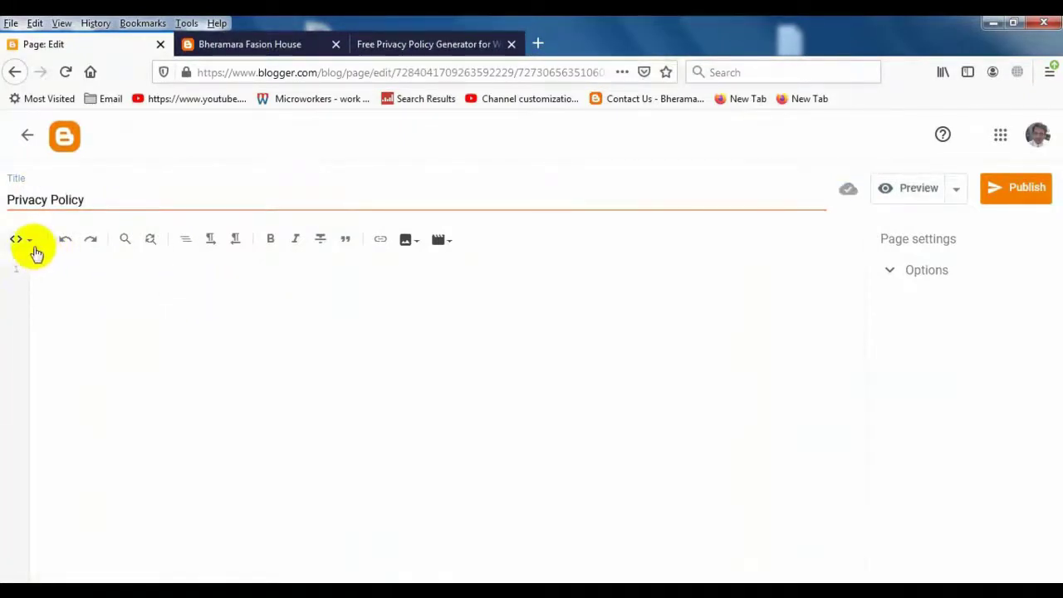
- Copy the generated Privacy Policy text from the policy generator and paste it into the Privacy Policy page's HTML view
{"action": "left_click", "coordinate": [462, 44]}
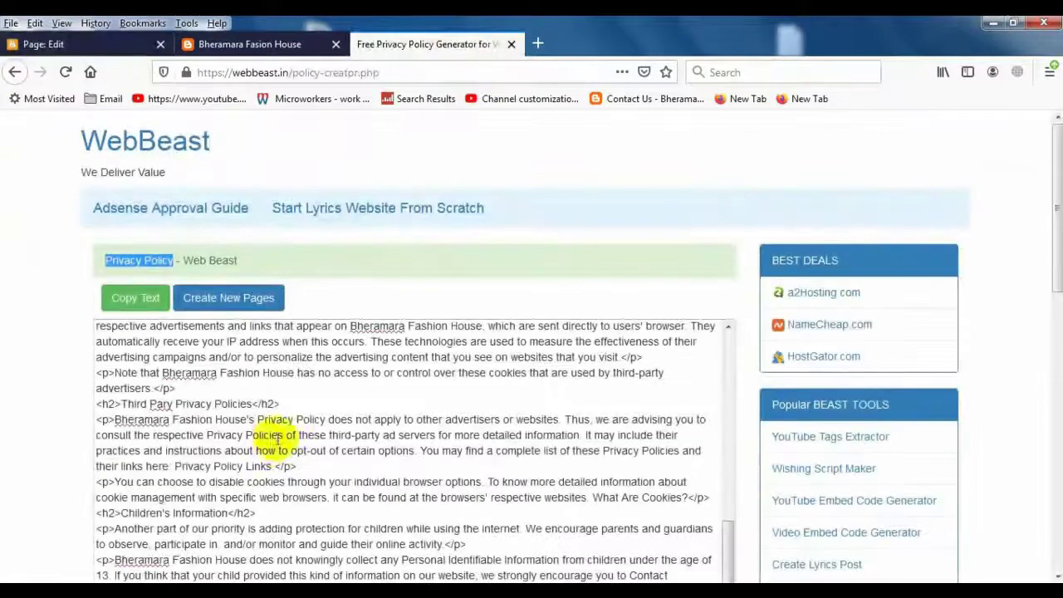
{"action": "left_click", "coordinate": [146, 302]}
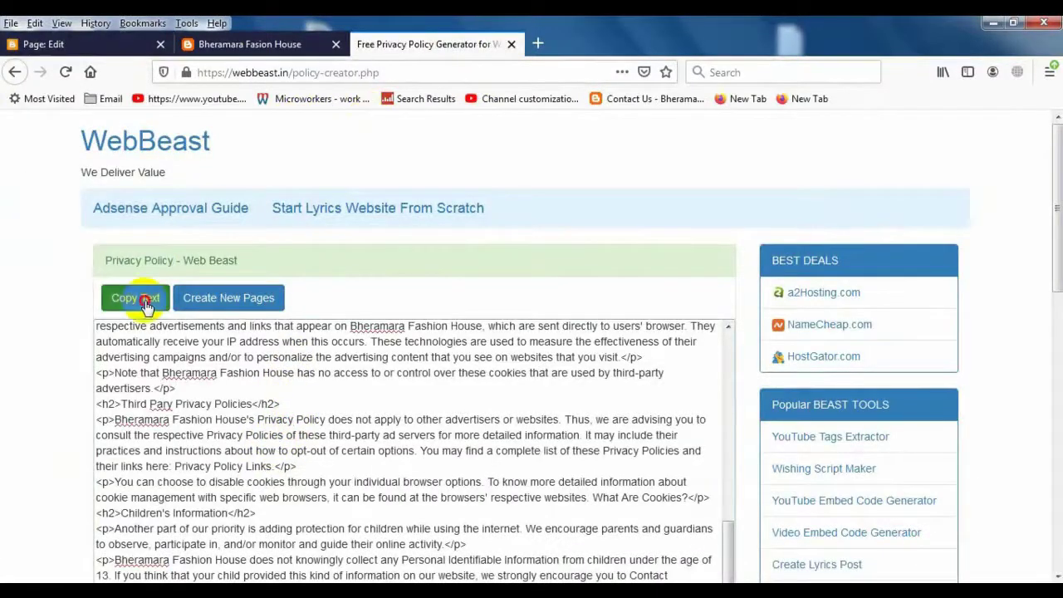
{"action": "scroll", "coordinate": [214, 427], "scroll_direction": "down", "scroll_amount": 2}
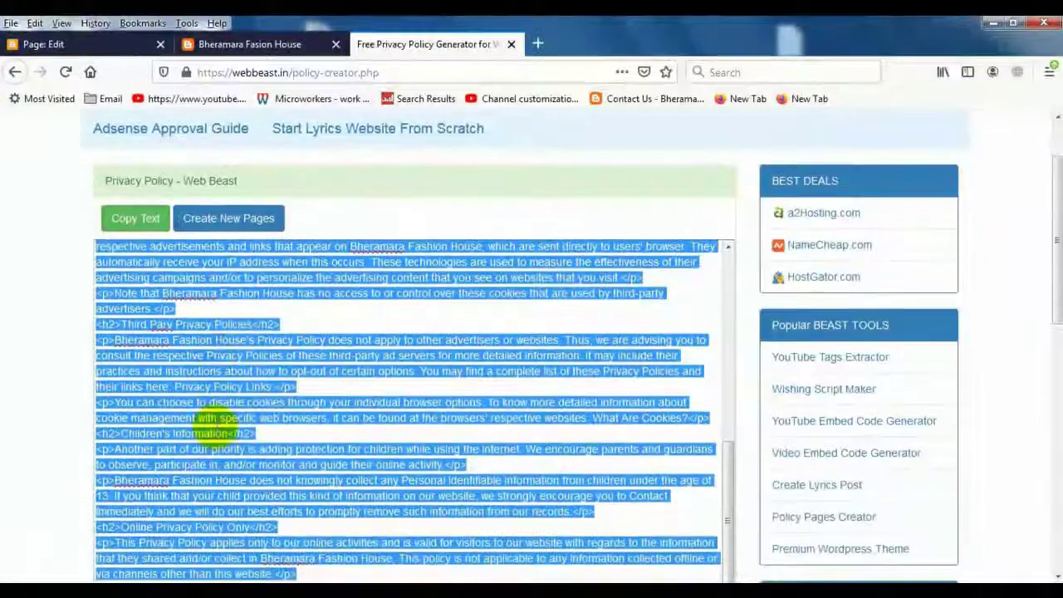
{"action": "left_click", "coordinate": [96, 44]}
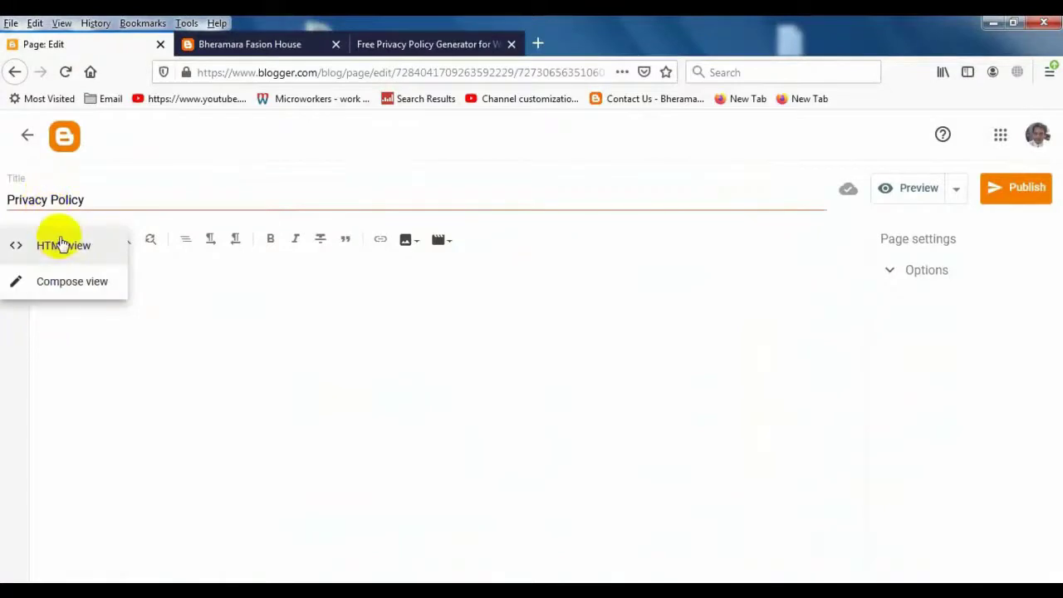
{"action": "left_click", "coordinate": [58, 251]}
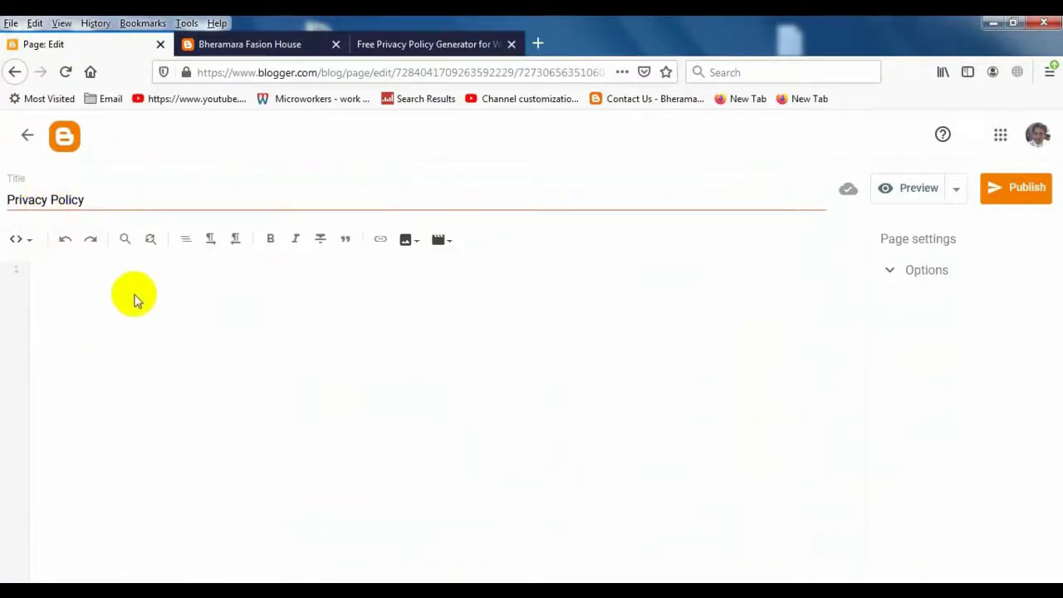
{"action": "right_click", "coordinate": [137, 299]}
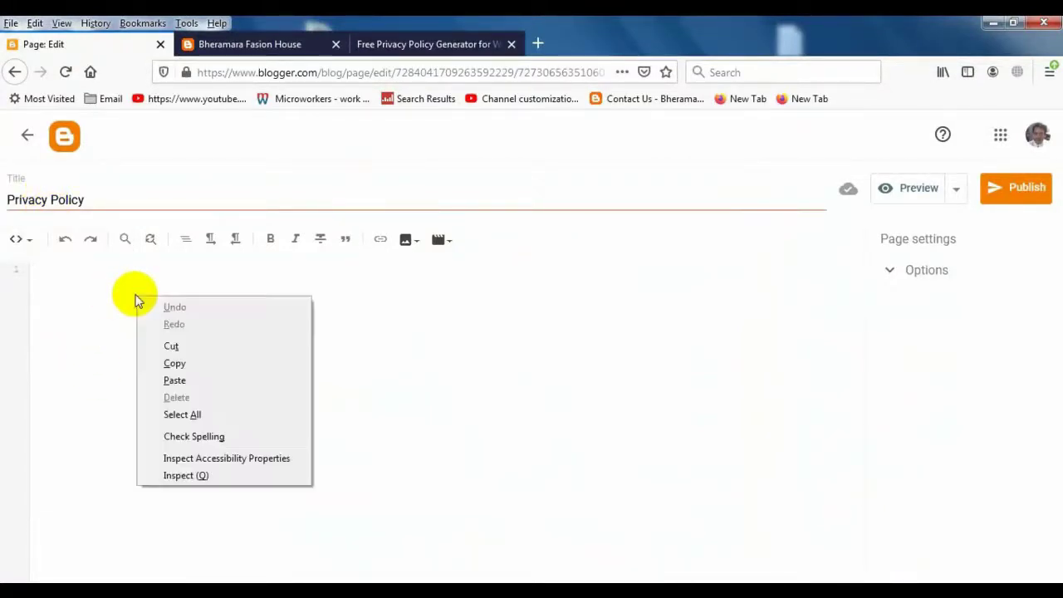
{"action": "left_click", "coordinate": [225, 382]}
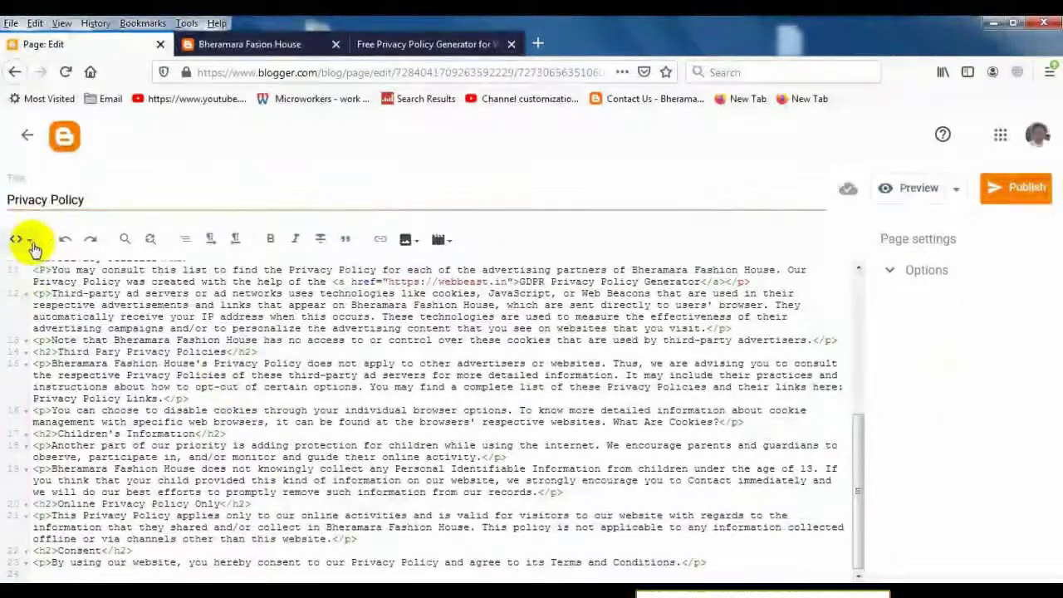
- Switch the Privacy Policy page to compose view and publish it to the blog
{"action": "left_click", "coordinate": [33, 244]}
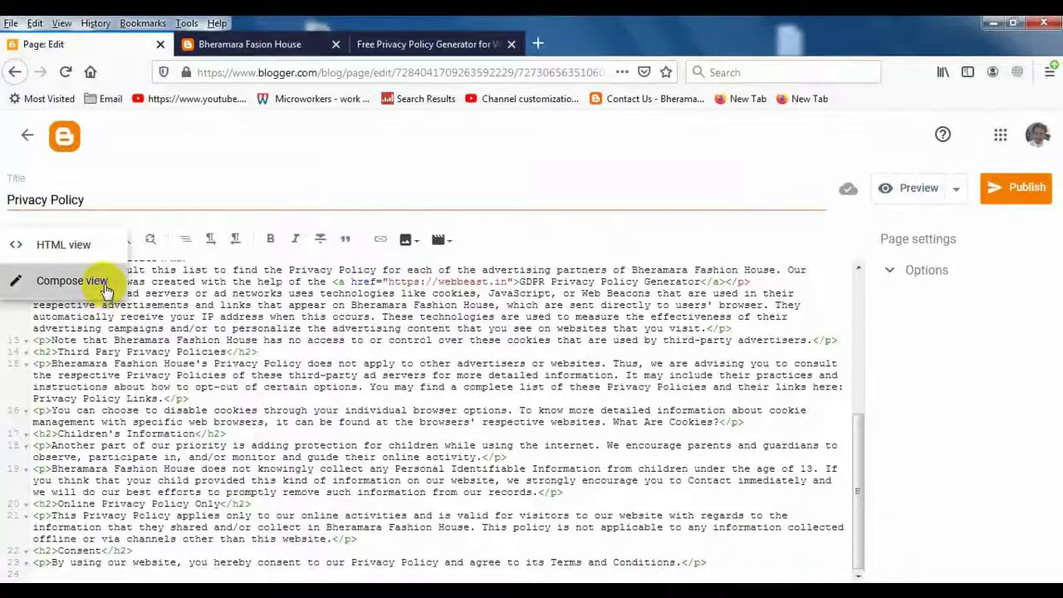
{"action": "left_click", "coordinate": [98, 282]}
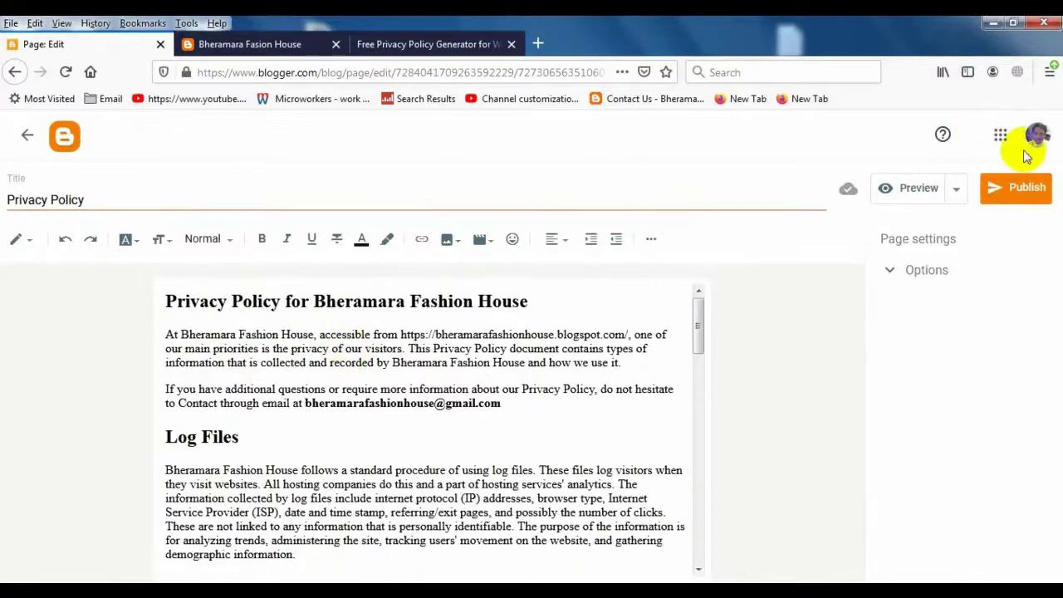
{"action": "left_click", "coordinate": [1019, 199]}
{"action": "left_click", "coordinate": [1013, 200]}
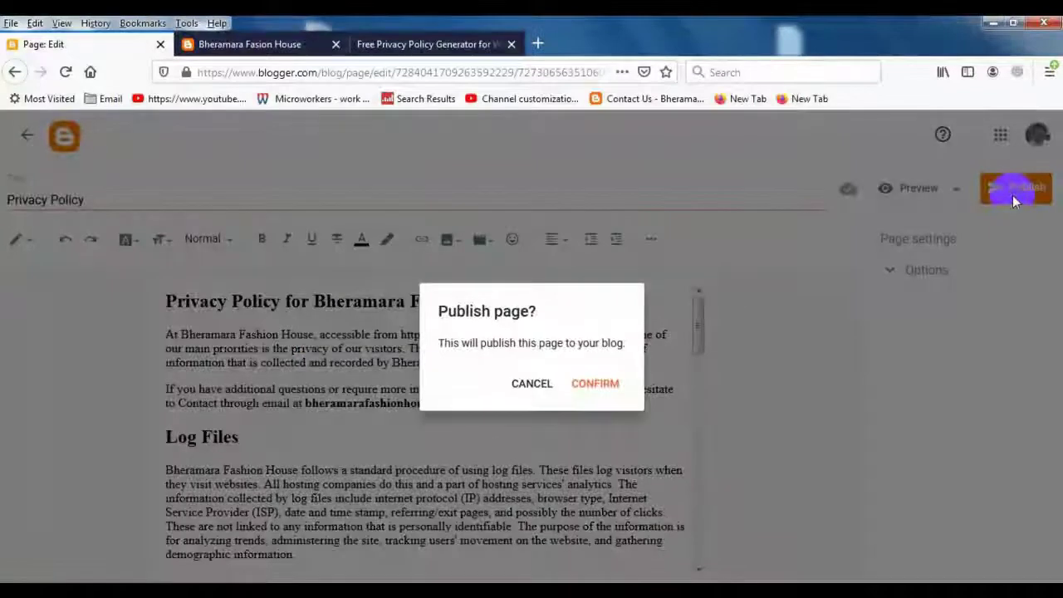
{"action": "left_click", "coordinate": [592, 383]}
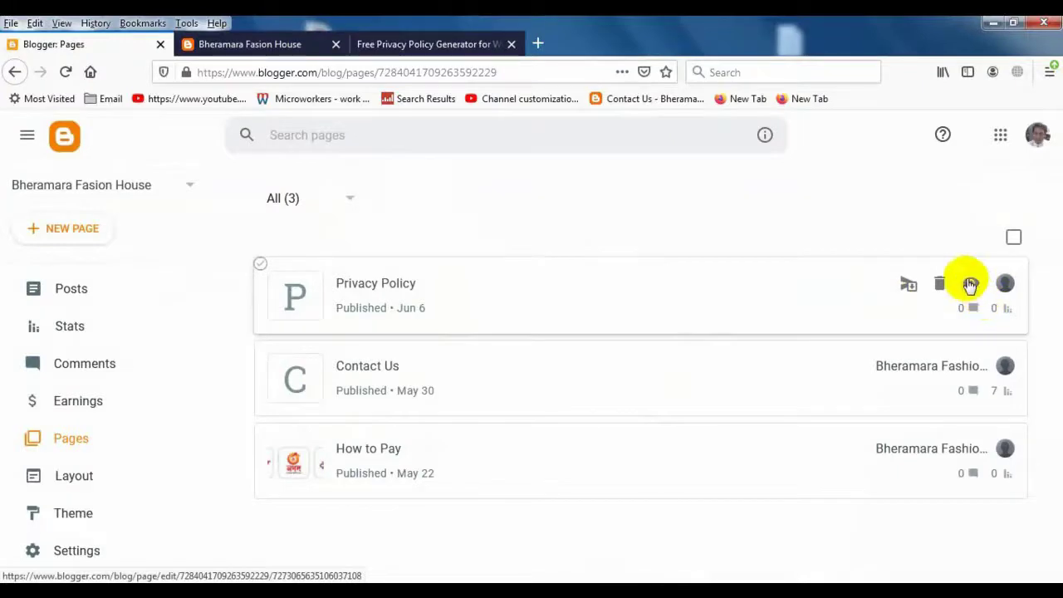
- View the published Privacy Policy page on the blog and read through its sections down to the footer
{"action": "left_click", "coordinate": [969, 284]}
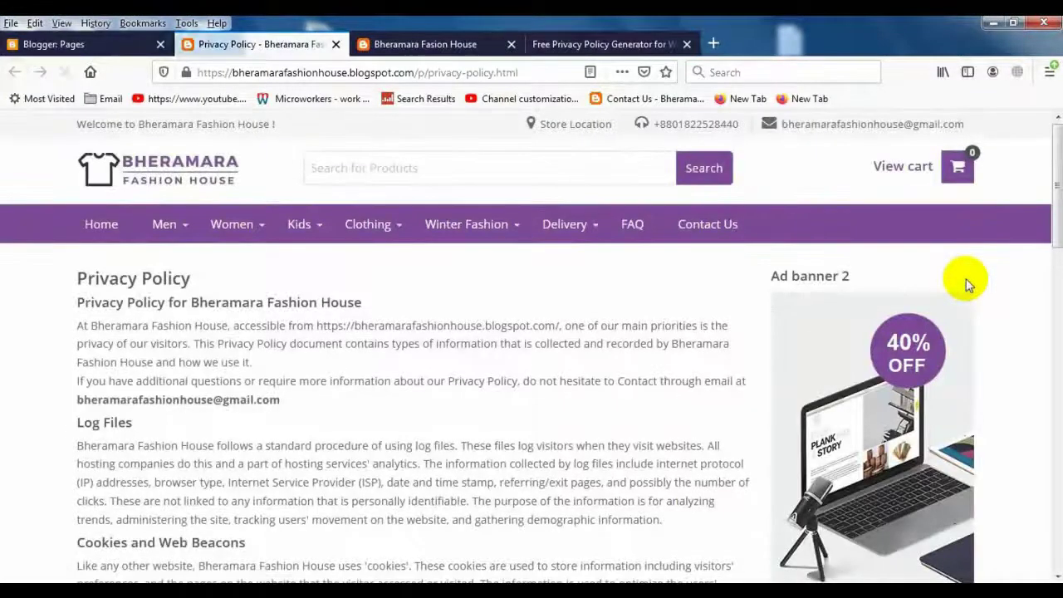
{"action": "scroll", "coordinate": [272, 343], "scroll_direction": "down", "scroll_amount": 3}
{"action": "scroll", "coordinate": [272, 343], "scroll_direction": "down", "scroll_amount": 10}
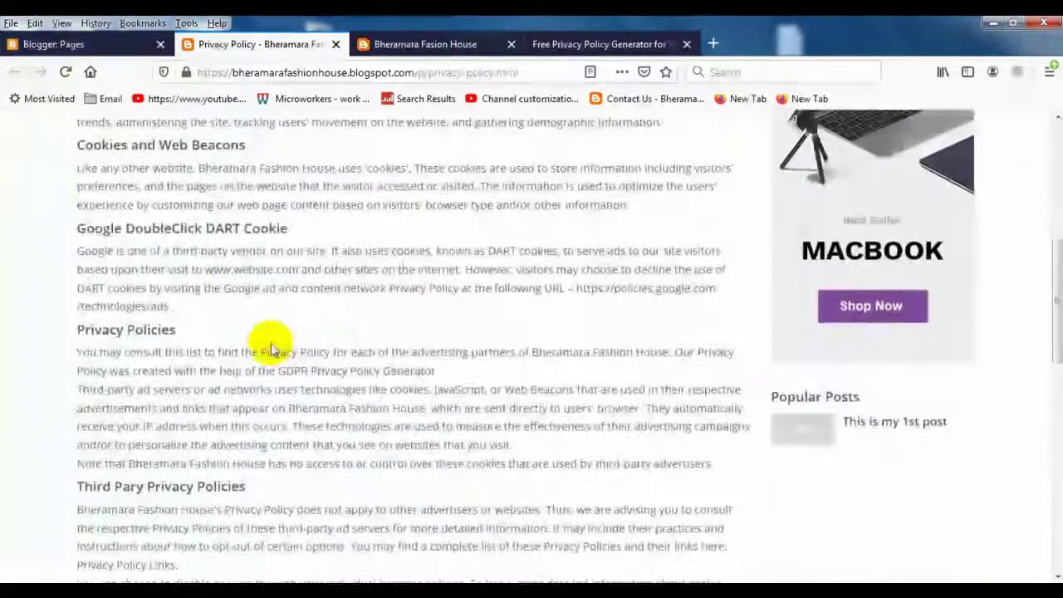
{"action": "scroll", "coordinate": [271, 346], "scroll_direction": "up", "scroll_amount": 4}
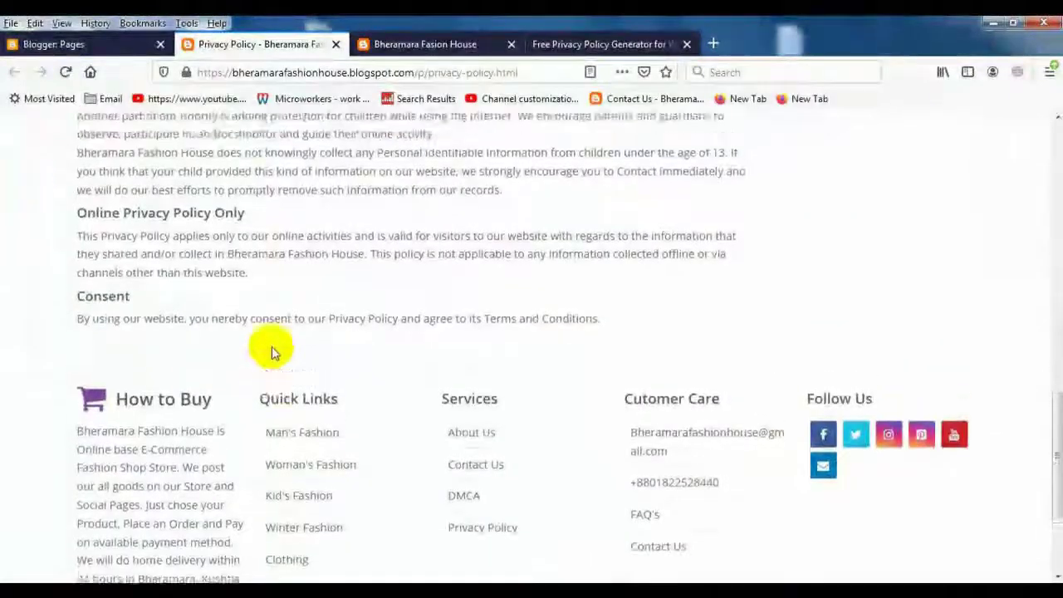
{"action": "scroll", "coordinate": [274, 352], "scroll_direction": "down", "scroll_amount": 3}
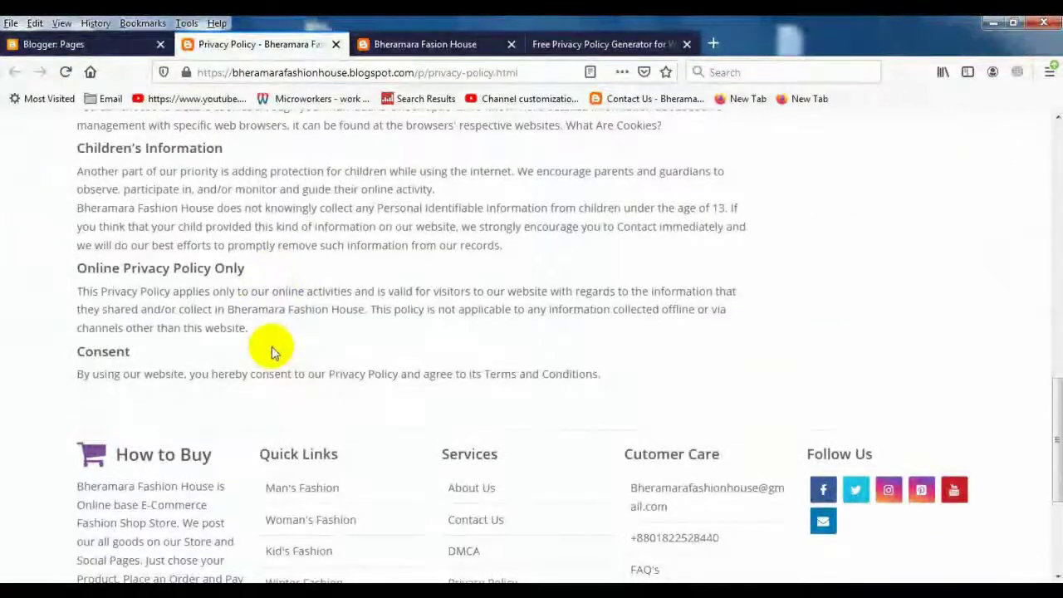
{"action": "scroll", "coordinate": [272, 346], "scroll_direction": "up", "scroll_amount": 15}
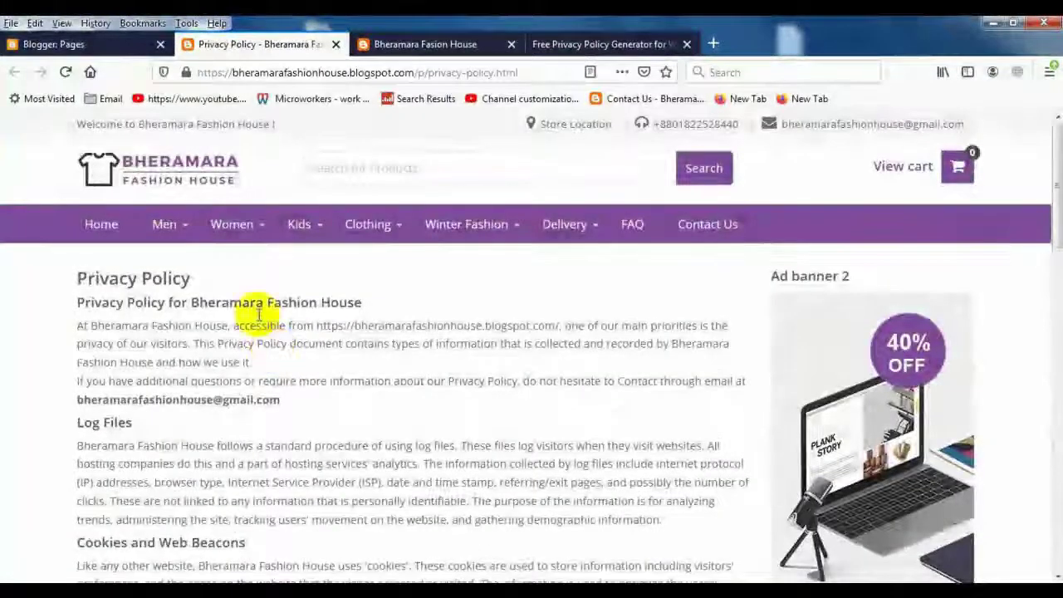
- Create another new page in Blogger and title it Contact Us, using the heading copied from the policy generator
{"action": "left_click", "coordinate": [68, 44]}
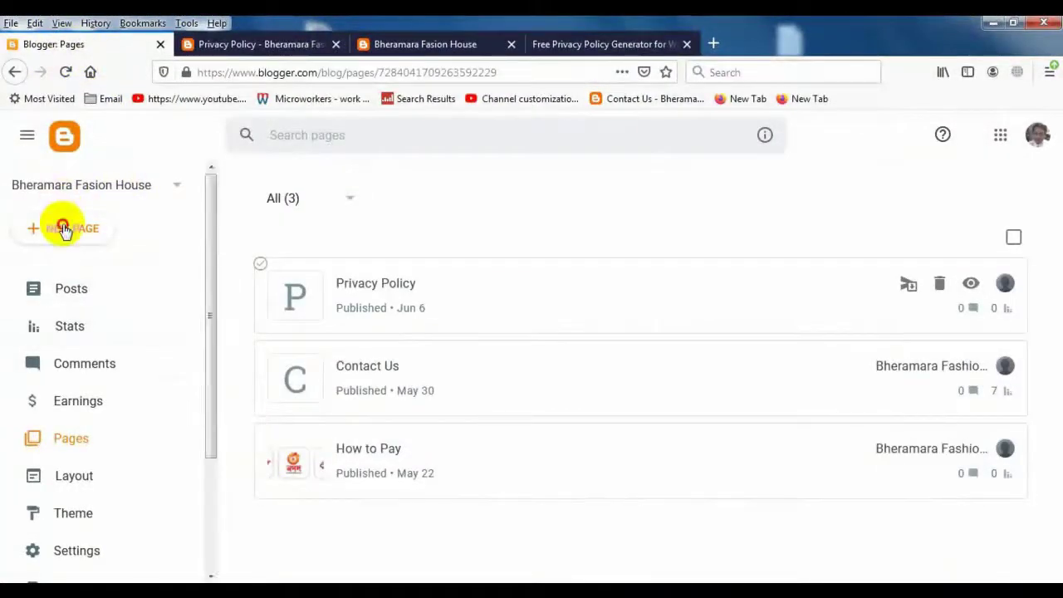
{"action": "left_click", "coordinate": [64, 229]}
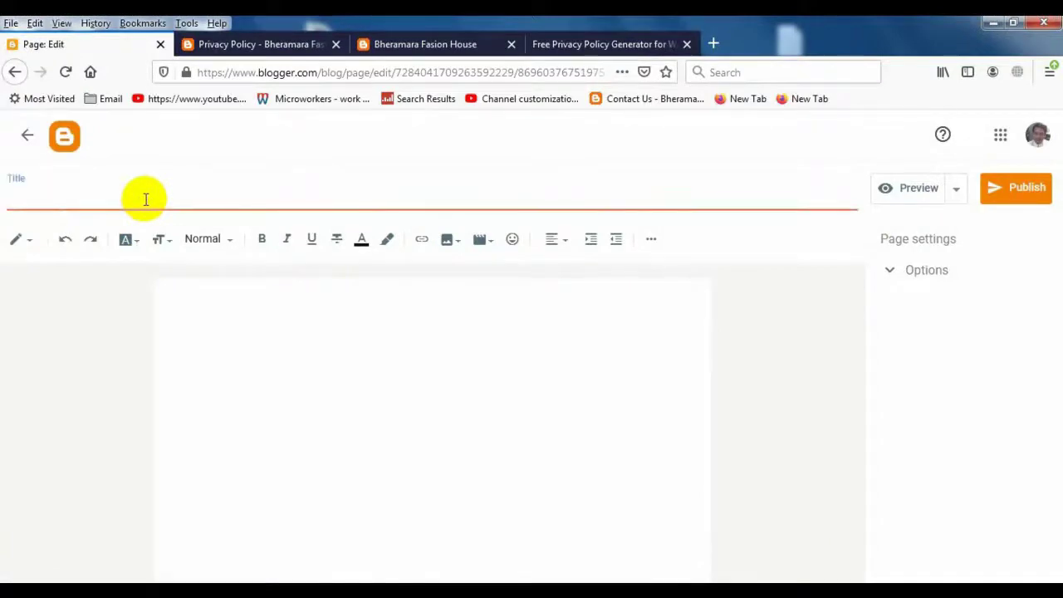
{"action": "left_click", "coordinate": [571, 45]}
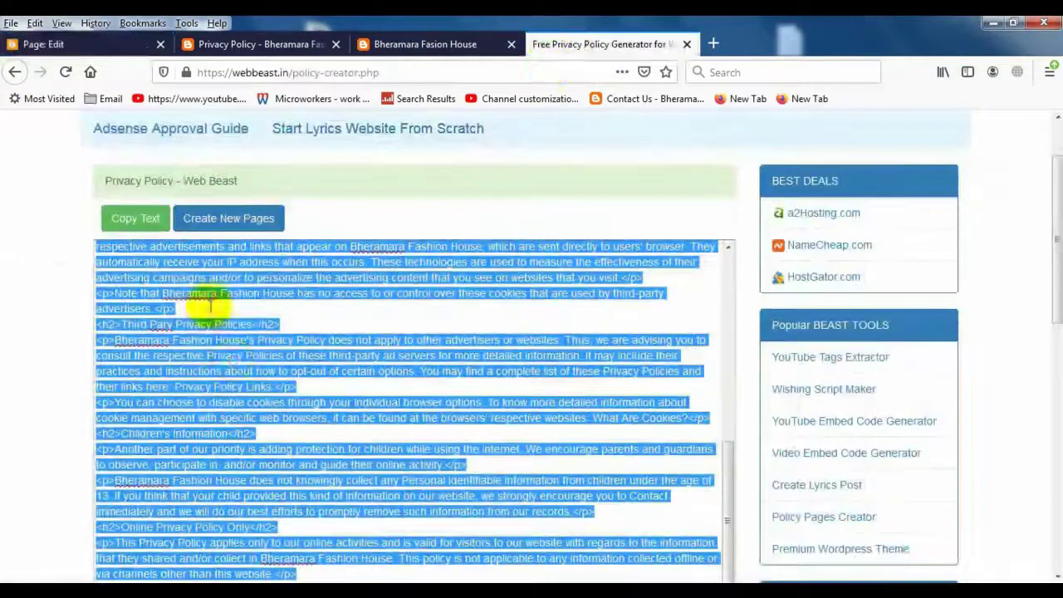
{"action": "left_click", "coordinate": [221, 351]}
{"action": "scroll", "coordinate": [208, 340], "scroll_direction": "down", "scroll_amount": 4}
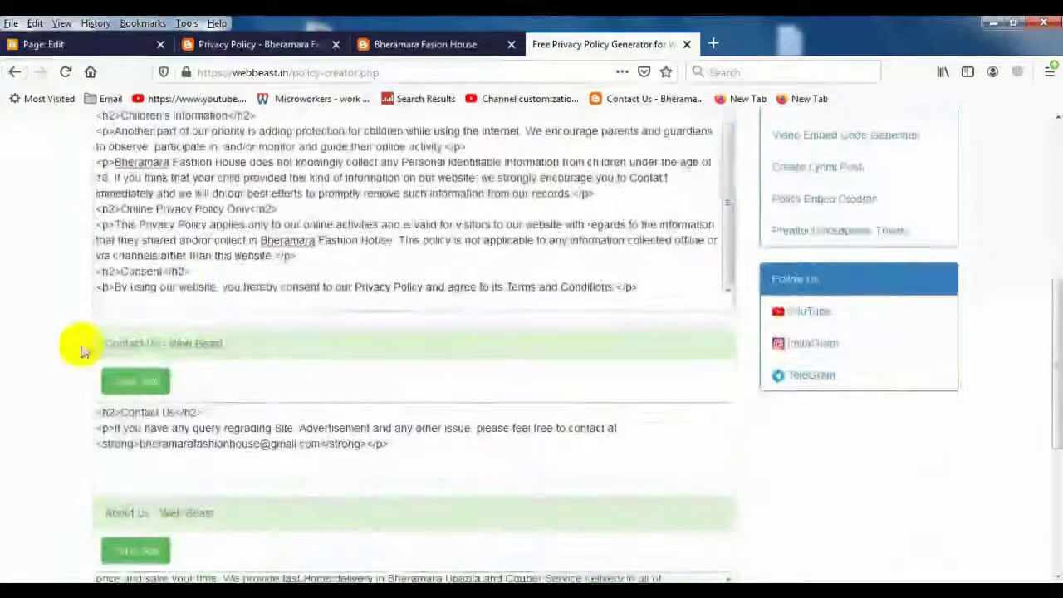
{"action": "left_click_drag", "start_coordinate": [105, 343], "coordinate": [158, 340]}
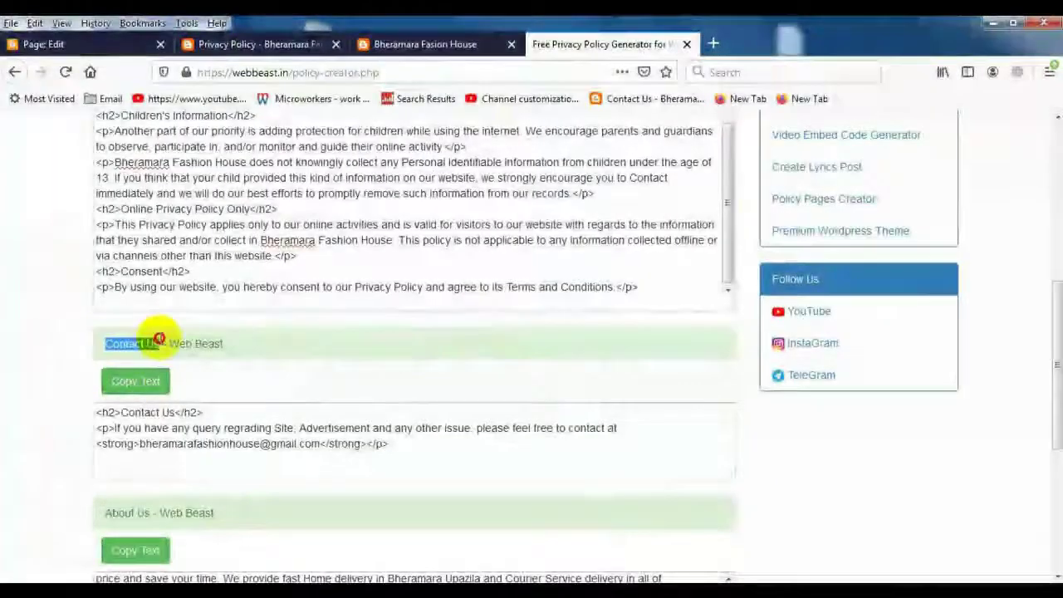
{"action": "right_click", "coordinate": [137, 339]}
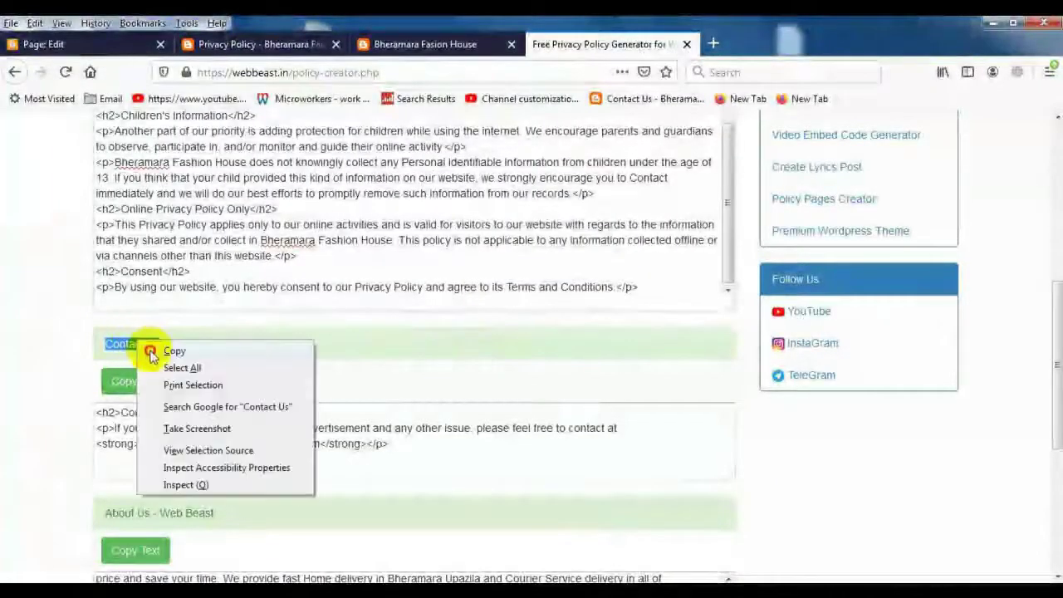
{"action": "left_click", "coordinate": [150, 352]}
{"action": "left_click", "coordinate": [106, 45]}
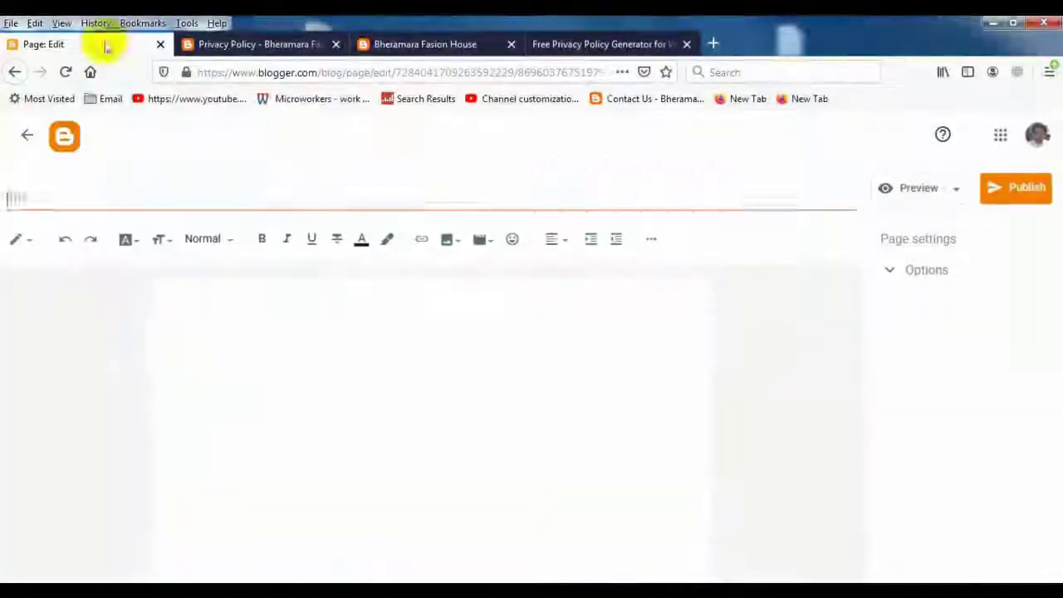
{"action": "left_click", "coordinate": [115, 202]}
{"action": "right_click", "coordinate": [114, 202]}
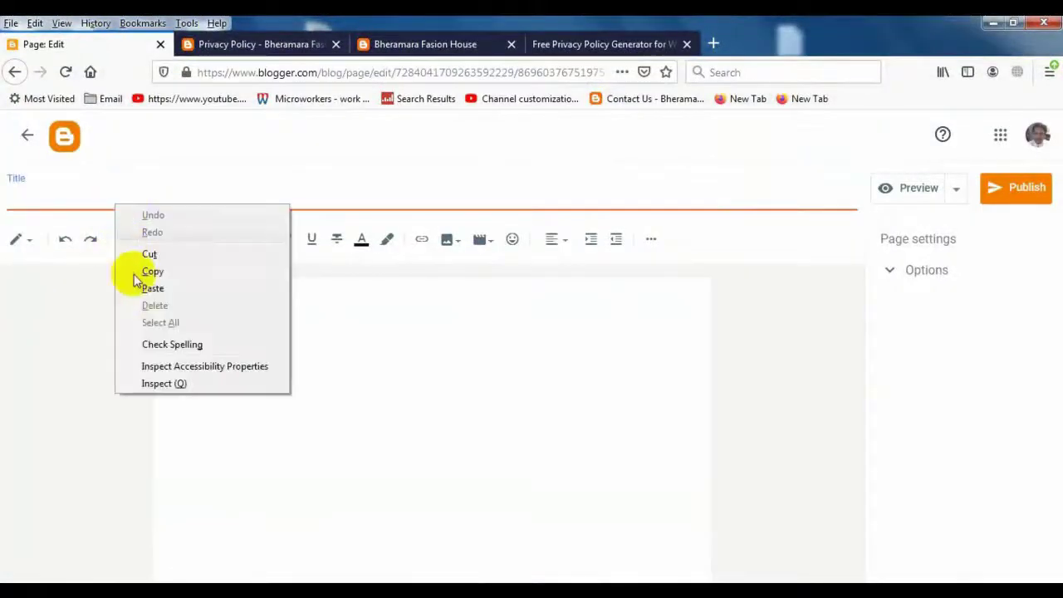
{"action": "left_click", "coordinate": [139, 288]}
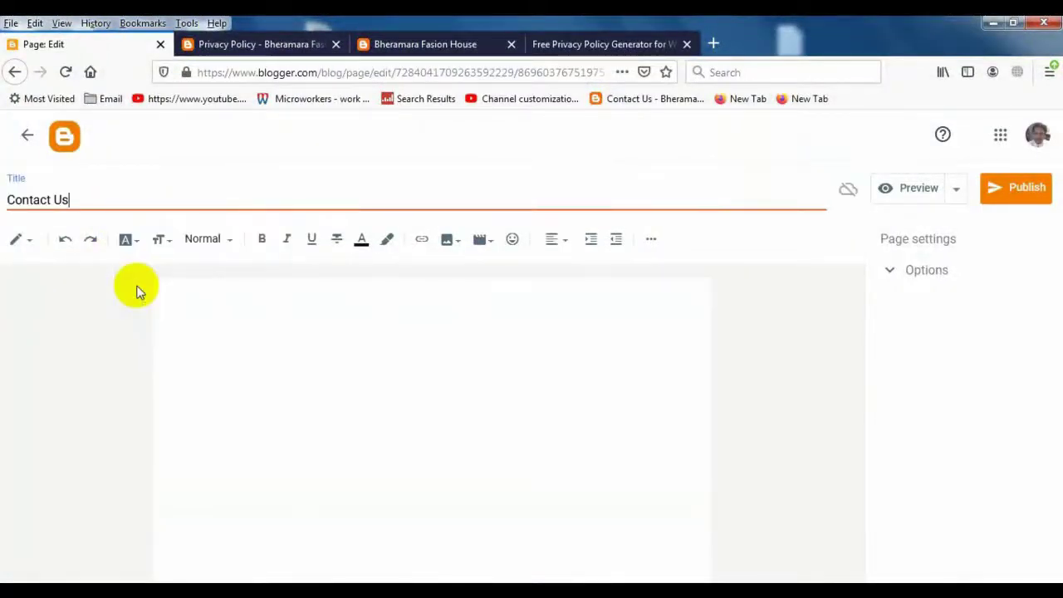
- Switch the Contact Us page to HTML view and copy the generated Contact Us text from the policy generator
{"action": "left_click", "coordinate": [321, 424]}
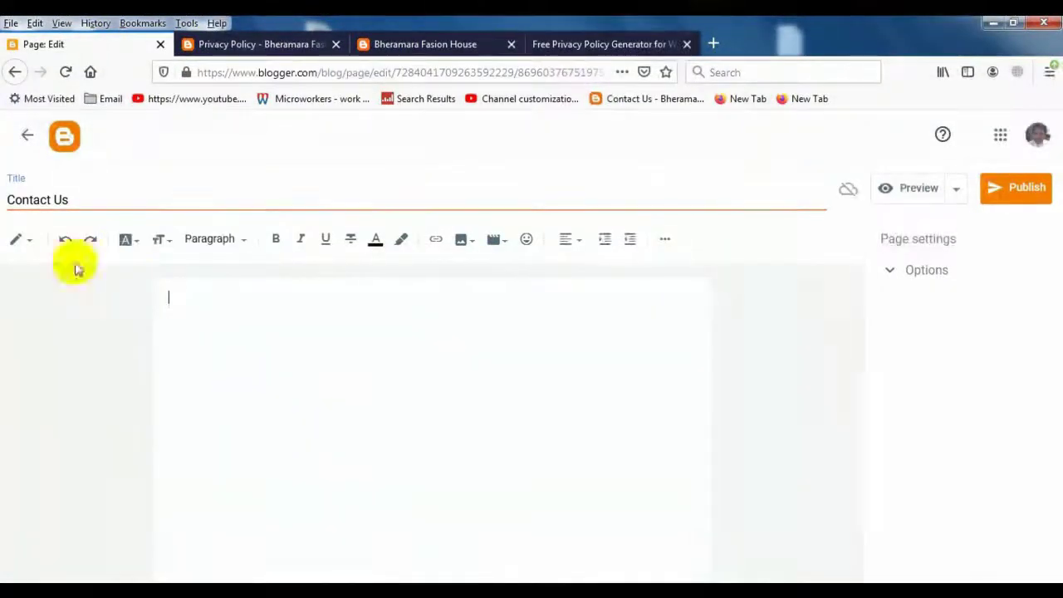
{"action": "left_click", "coordinate": [29, 242]}
{"action": "left_click", "coordinate": [36, 205]}
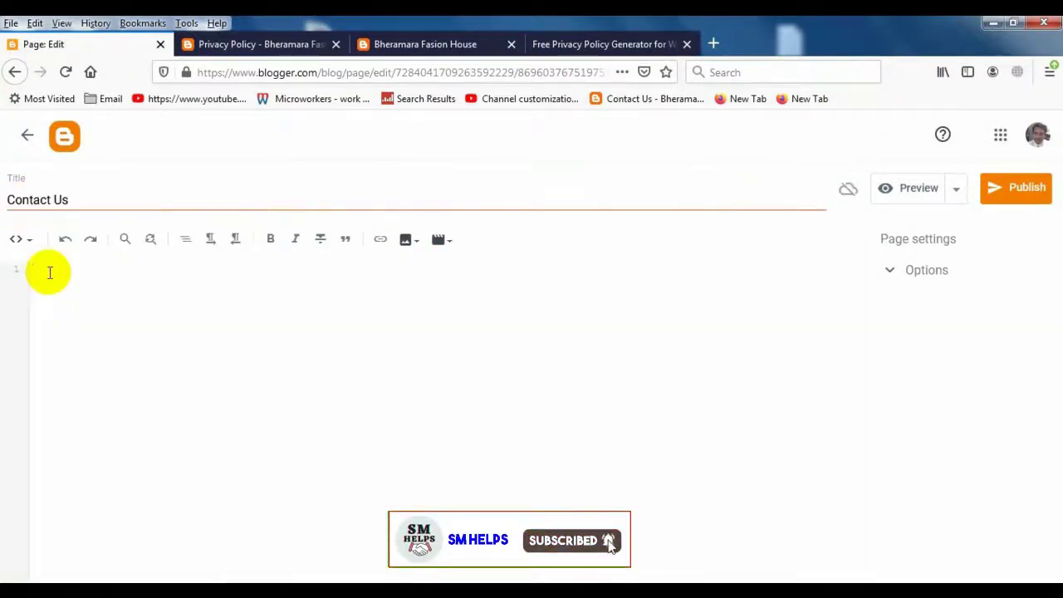
{"action": "left_click", "coordinate": [581, 44]}
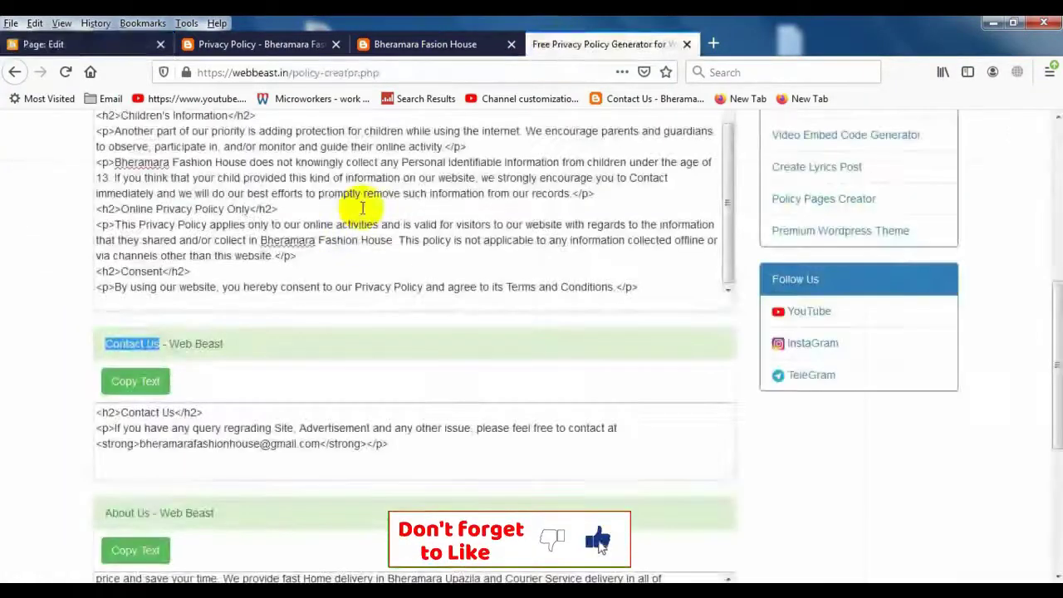
{"action": "left_click", "coordinate": [125, 386]}
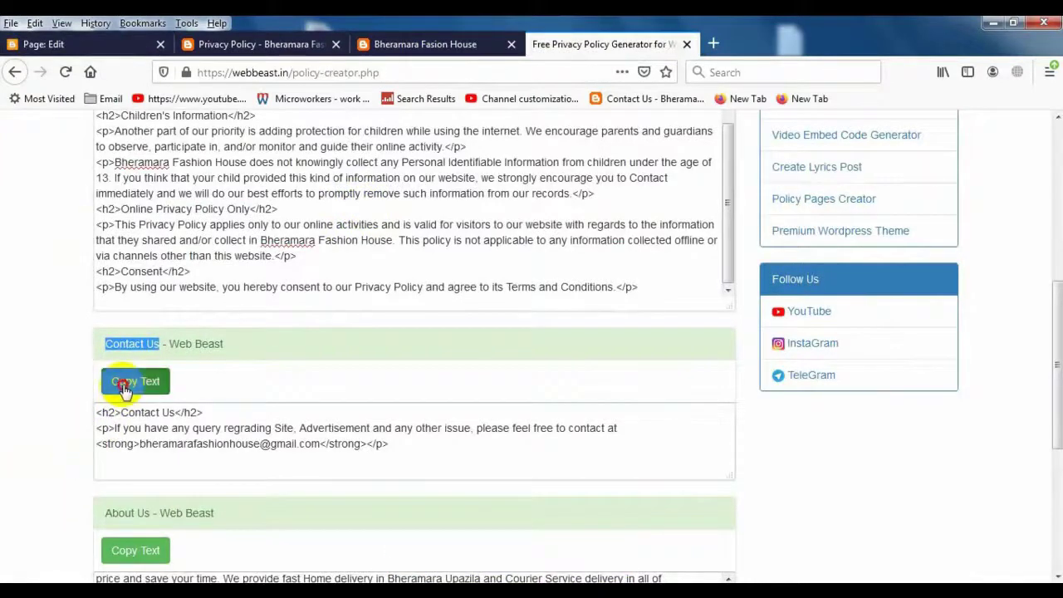
- Paste the copied Contact Us code into the page's HTML view and publish the page to the blog
{"action": "left_click", "coordinate": [68, 45]}
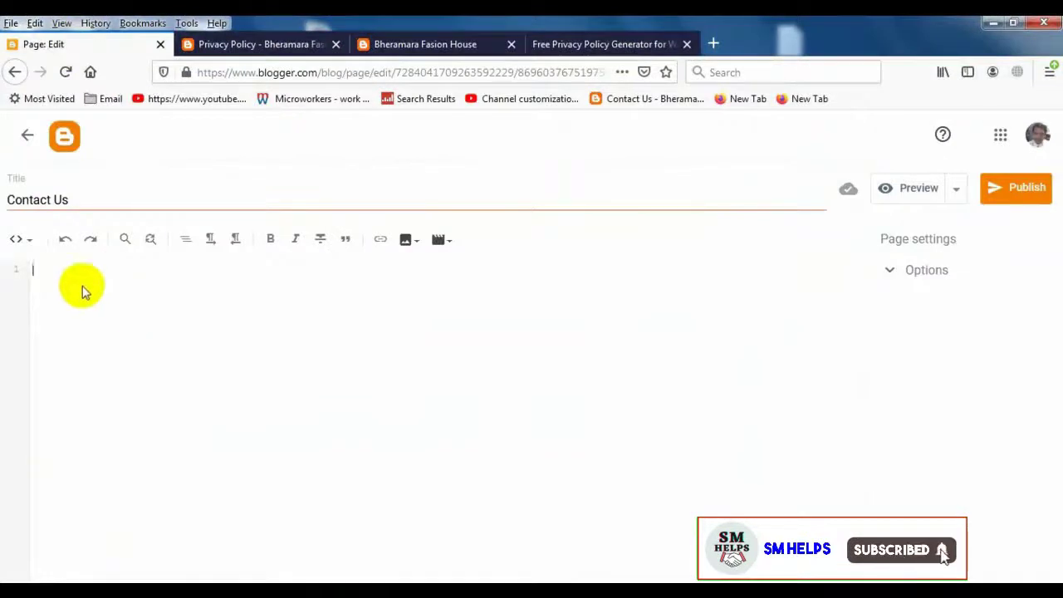
{"action": "left_click", "coordinate": [13, 240]}
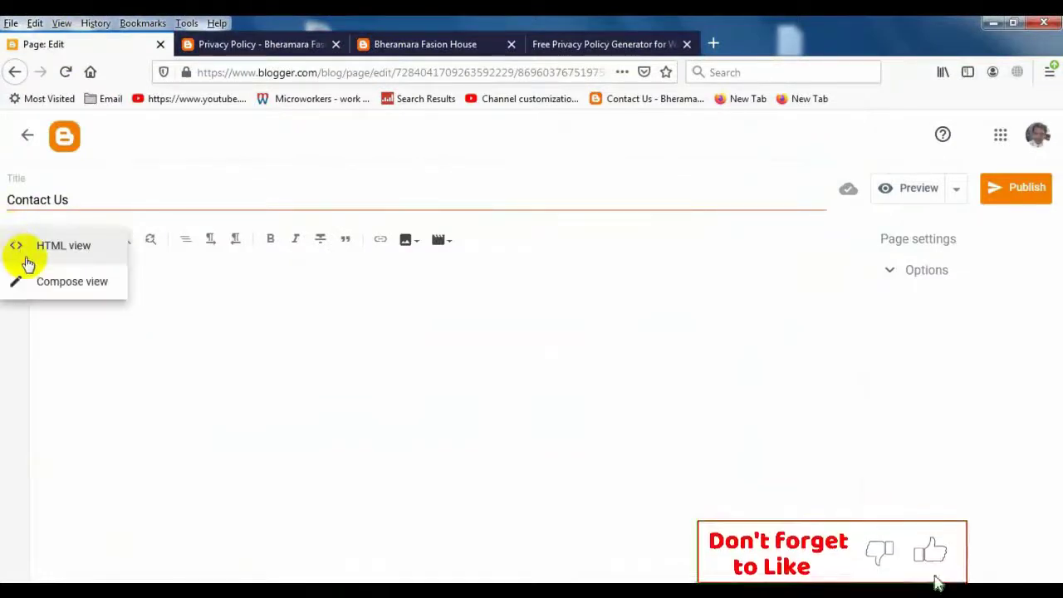
{"action": "left_click", "coordinate": [48, 246]}
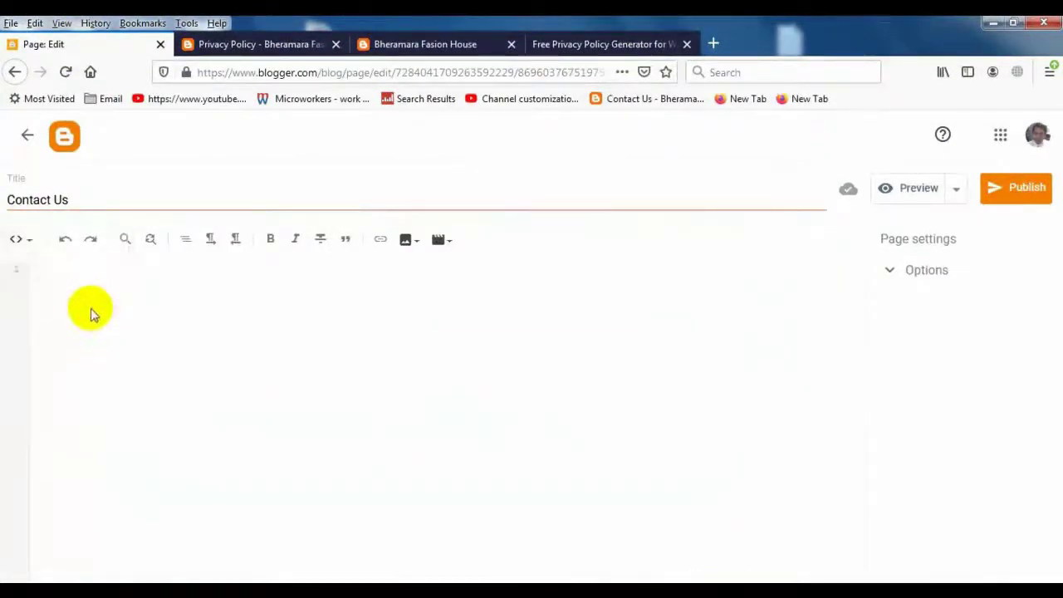
{"action": "right_click", "coordinate": [91, 301]}
{"action": "left_click", "coordinate": [134, 385]}
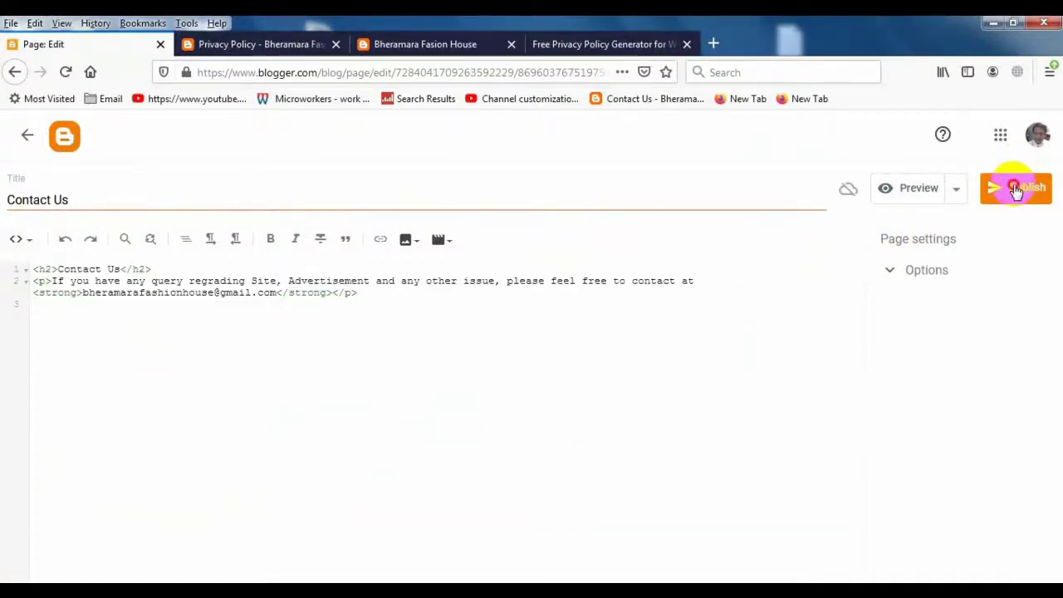
{"action": "left_click", "coordinate": [1015, 190]}
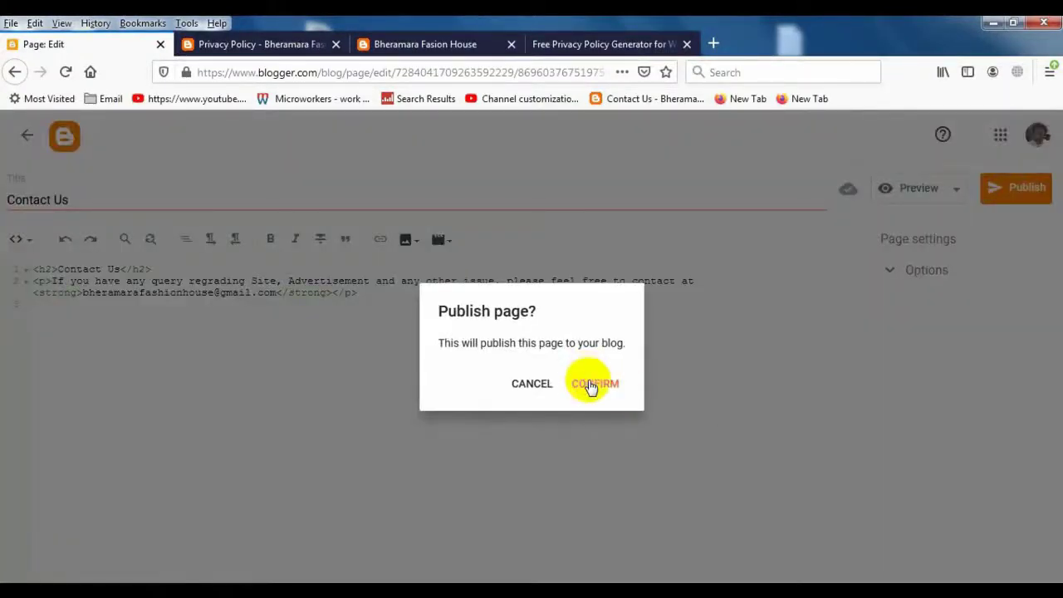
{"action": "left_click", "coordinate": [593, 383]}
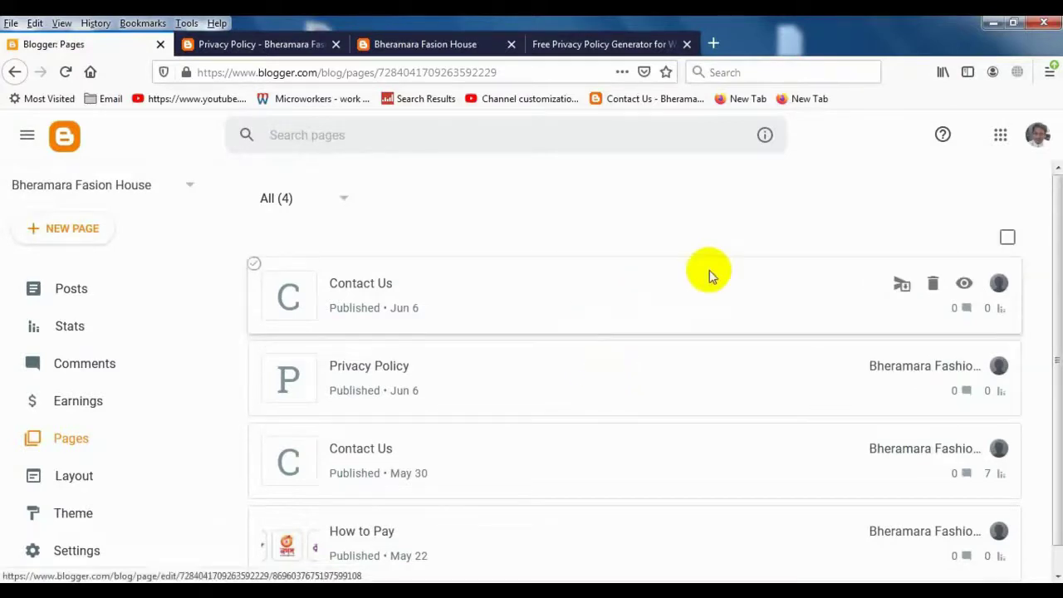
- View the published Contact Us page on the blog and create another new page in Blogger
{"action": "left_click", "coordinate": [962, 287]}
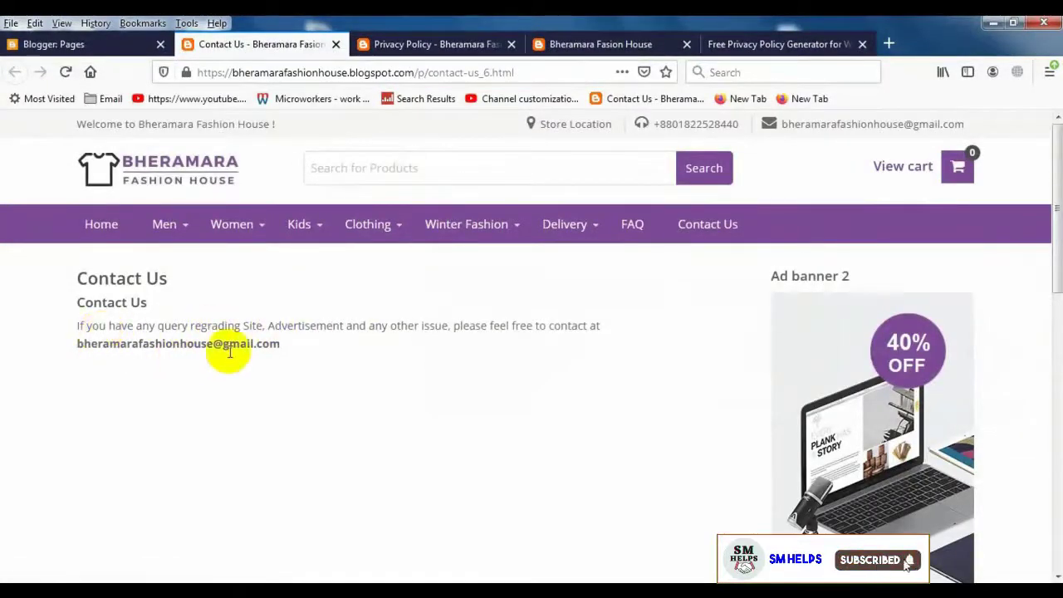
{"action": "left_click", "coordinate": [80, 50]}
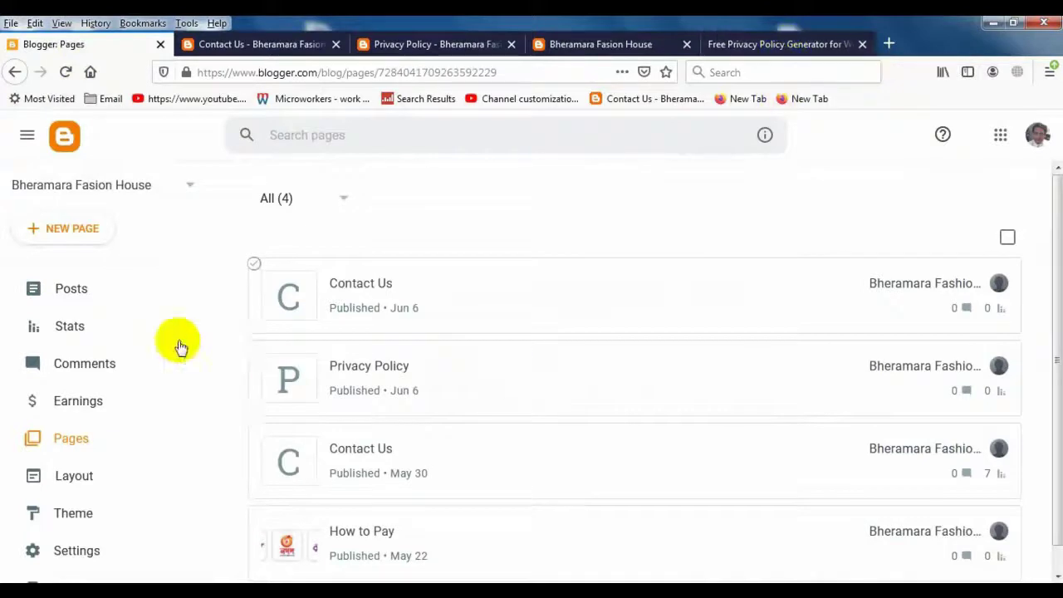
{"action": "left_click", "coordinate": [74, 230]}
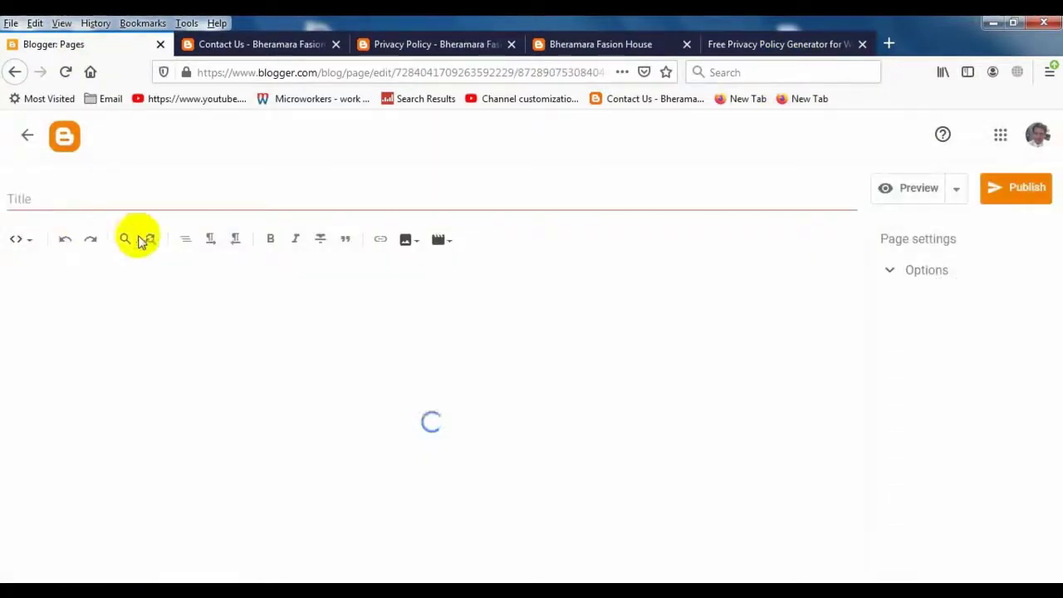
{"action": "left_click", "coordinate": [151, 196]}
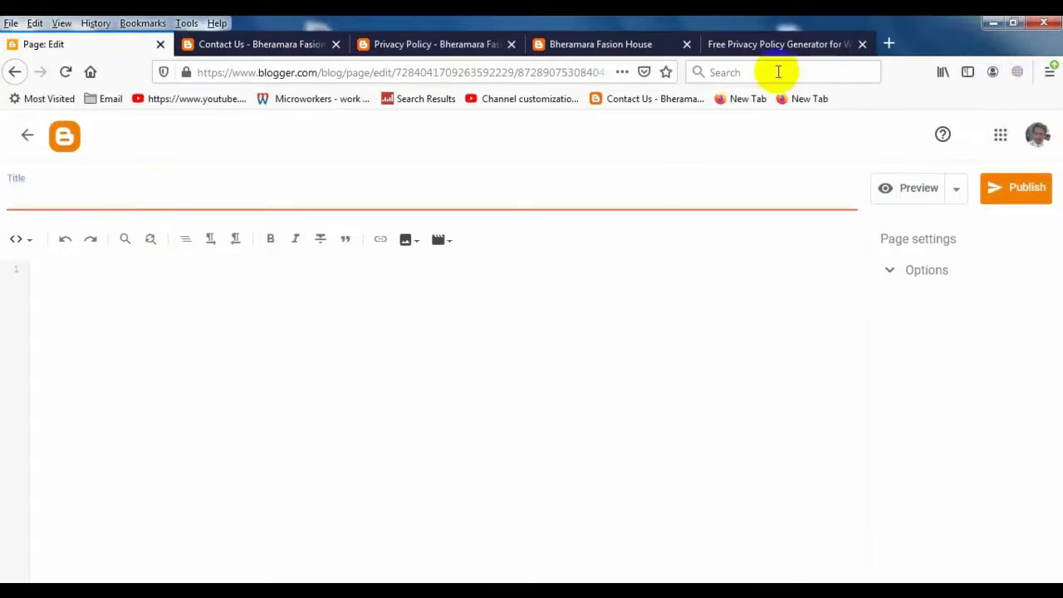
- Copy the About Us heading from the policy generator and paste it as the new Blogger page's title
{"action": "left_click", "coordinate": [770, 46]}
{"action": "scroll", "coordinate": [308, 450], "scroll_direction": "down", "scroll_amount": 3}
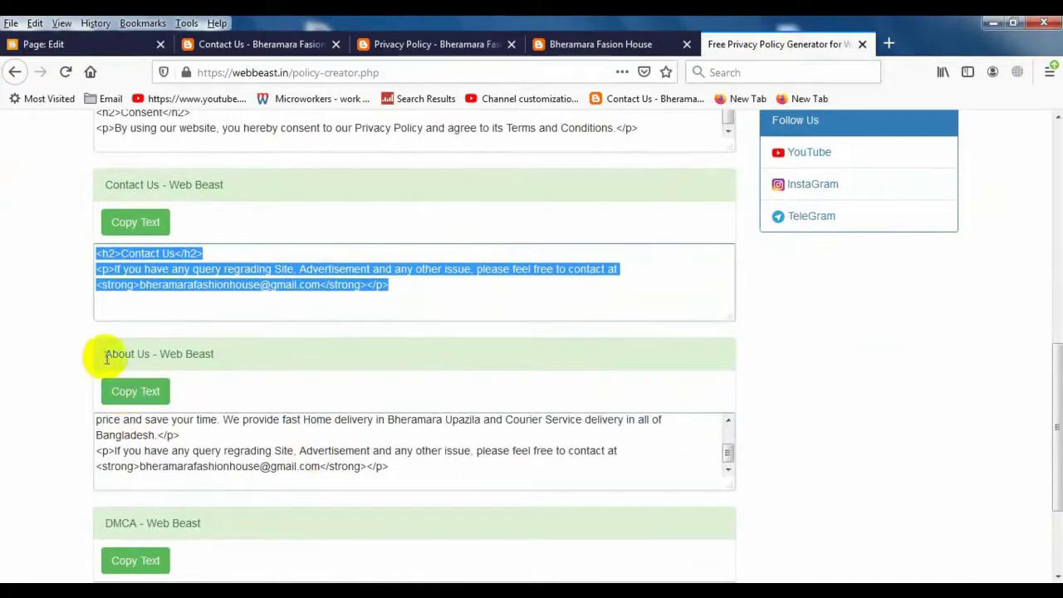
{"action": "left_click_drag", "start_coordinate": [100, 355], "coordinate": [156, 351]}
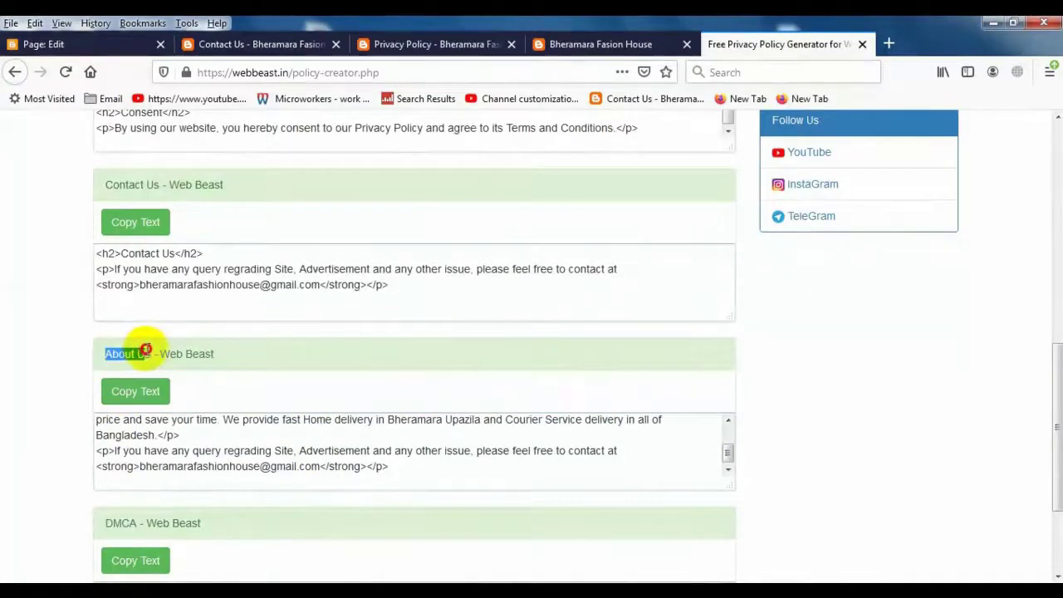
{"action": "right_click", "coordinate": [148, 355]}
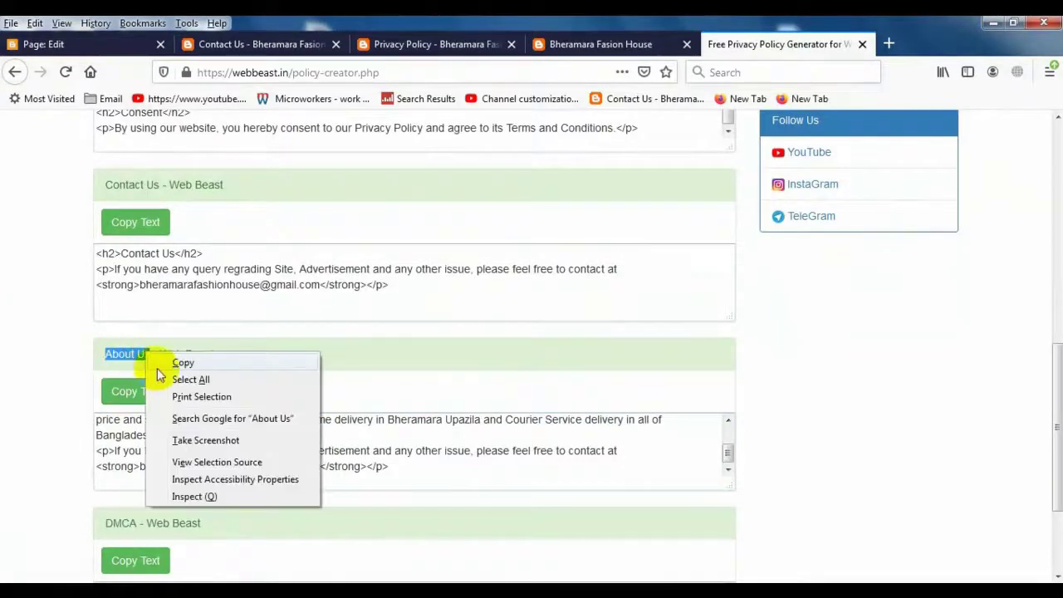
{"action": "left_click", "coordinate": [157, 366]}
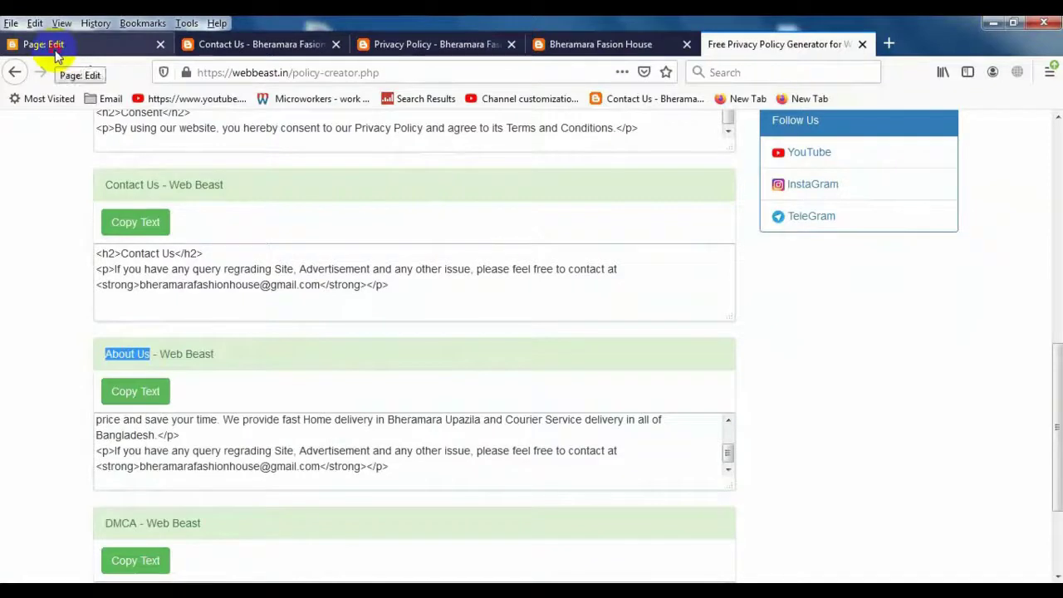
{"action": "left_click", "coordinate": [56, 49]}
{"action": "right_click", "coordinate": [88, 201]}
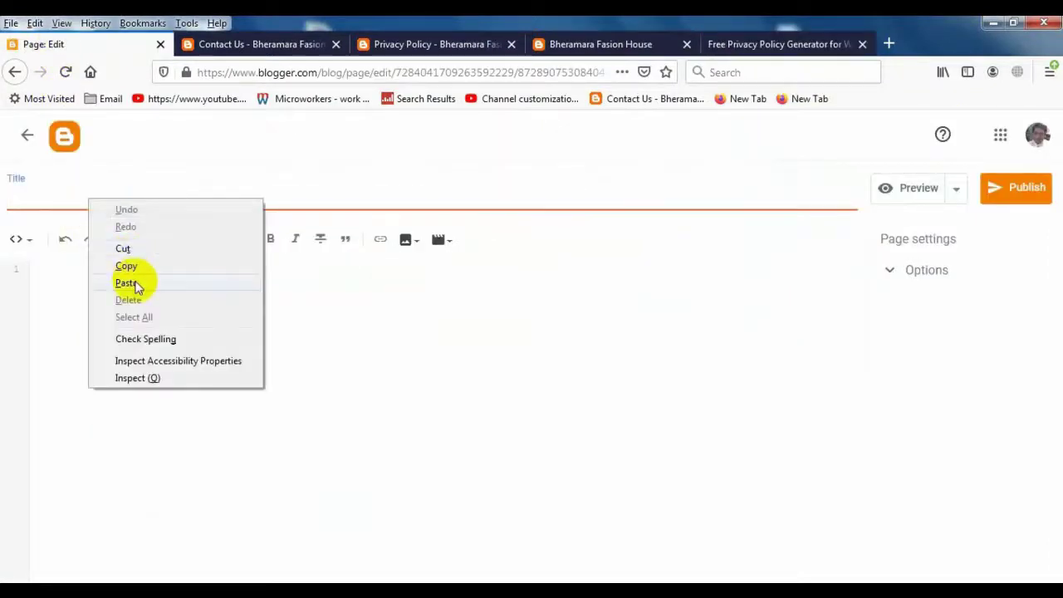
{"action": "left_click", "coordinate": [127, 283]}
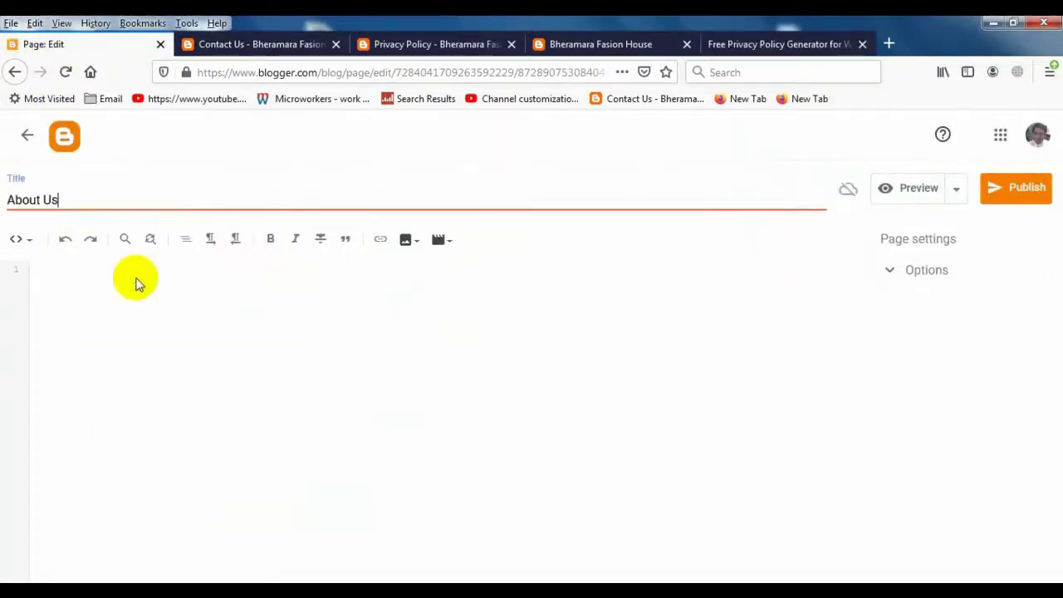
- Copy the generated About Us text from the policy generator
{"action": "right_click", "coordinate": [135, 283]}
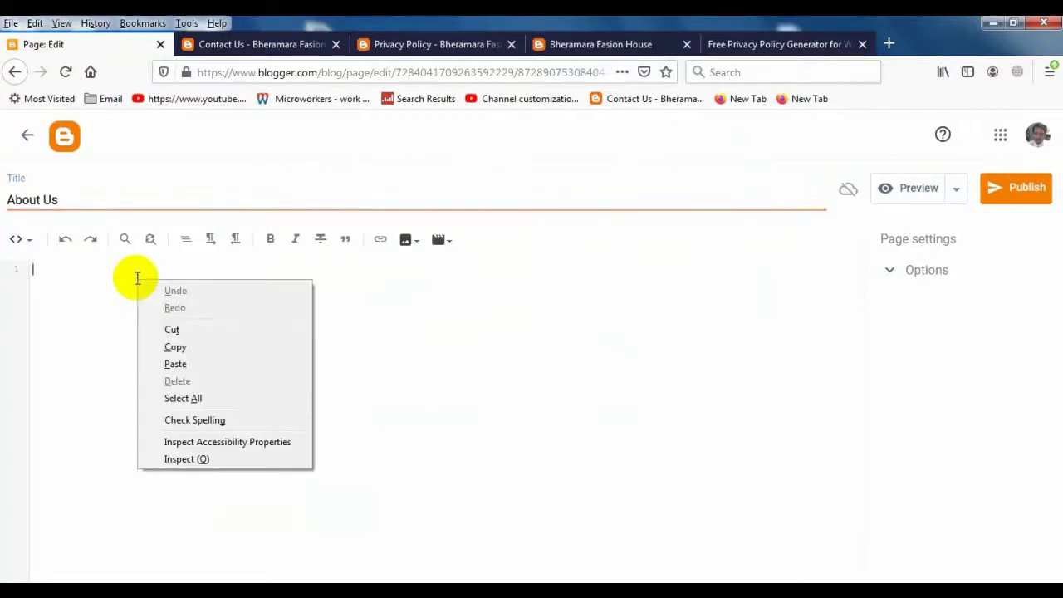
{"action": "left_click", "coordinate": [486, 385]}
{"action": "left_click", "coordinate": [736, 43]}
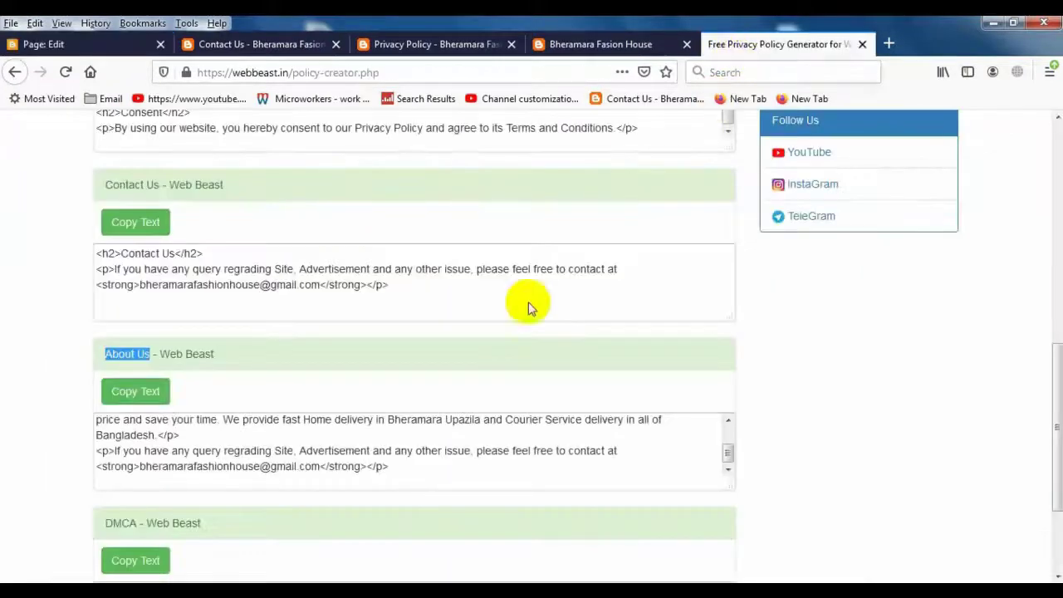
{"action": "left_click", "coordinate": [135, 254]}
{"action": "key", "text": "ctrl+a"}
{"action": "left_click", "coordinate": [133, 250]}
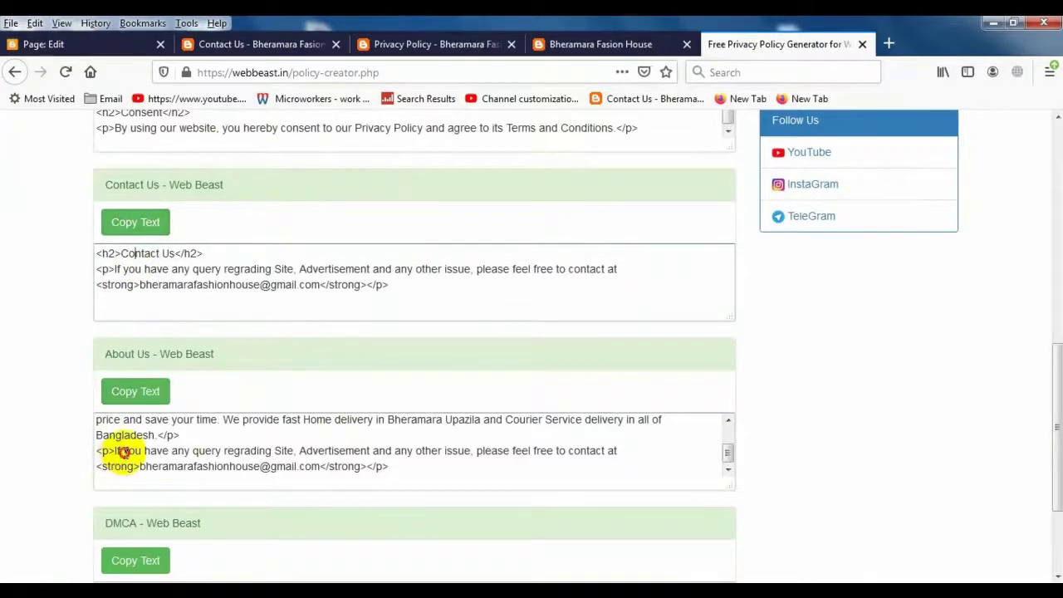
{"action": "left_click", "coordinate": [136, 391]}
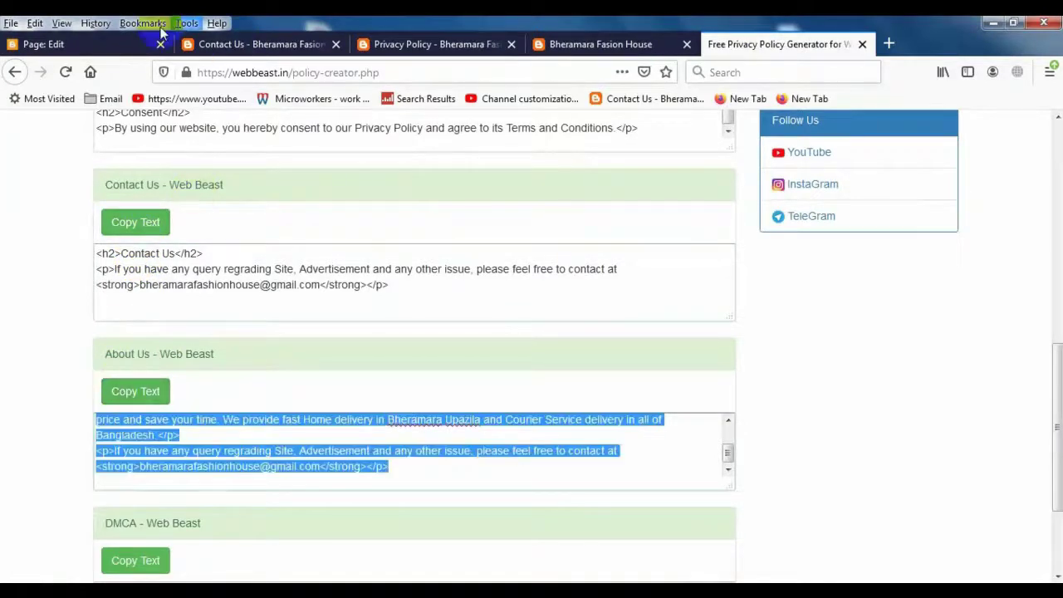
- Paste the copied About Us code into the Blogger page in HTML view and publish the page
{"action": "left_click", "coordinate": [91, 44]}
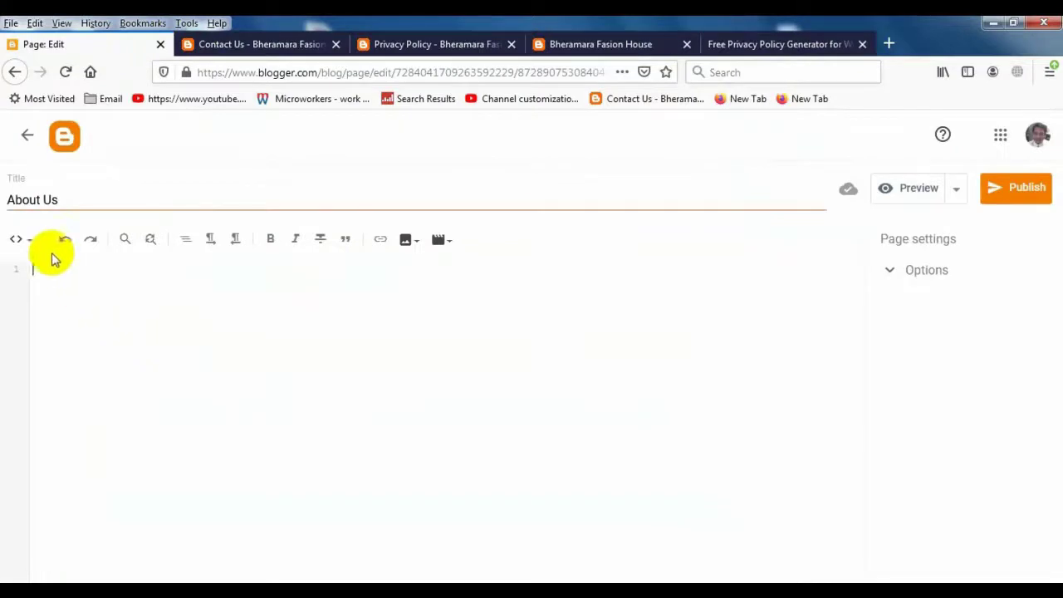
{"action": "left_click", "coordinate": [34, 242]}
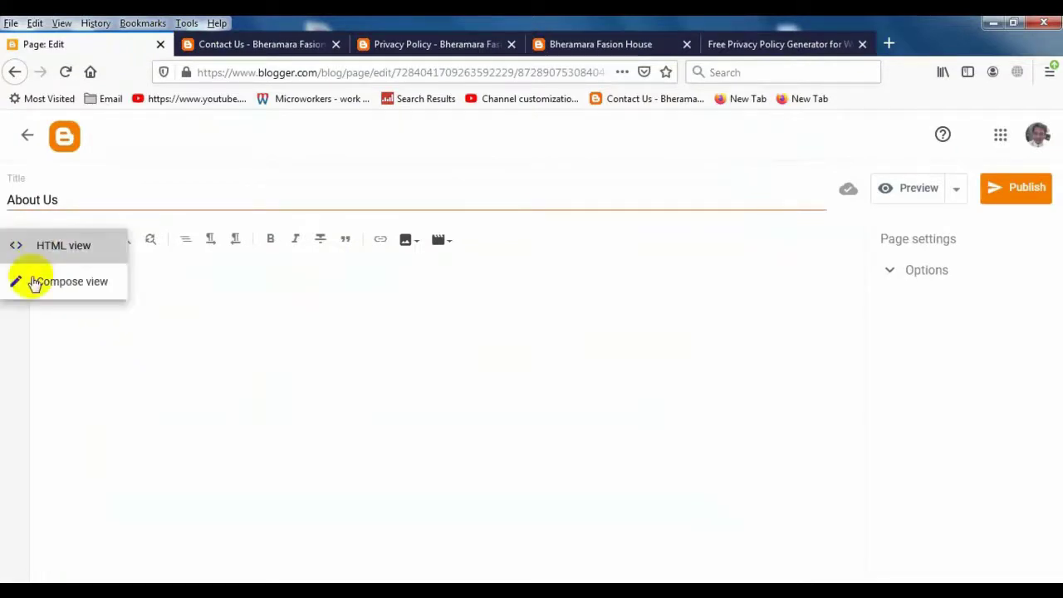
{"action": "left_click", "coordinate": [33, 280]}
{"action": "right_click", "coordinate": [89, 320]}
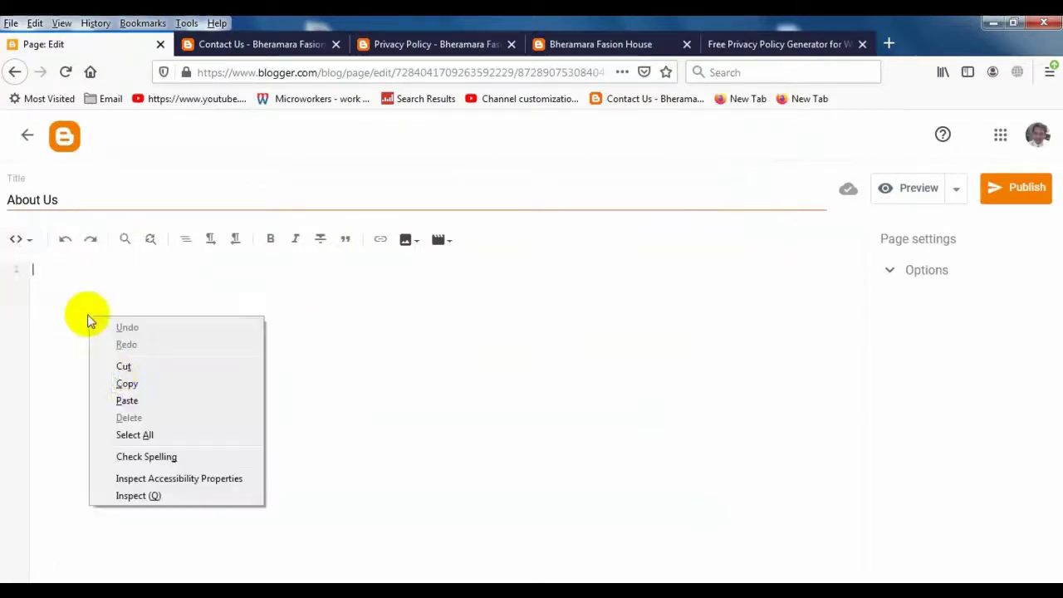
{"action": "left_click", "coordinate": [126, 401]}
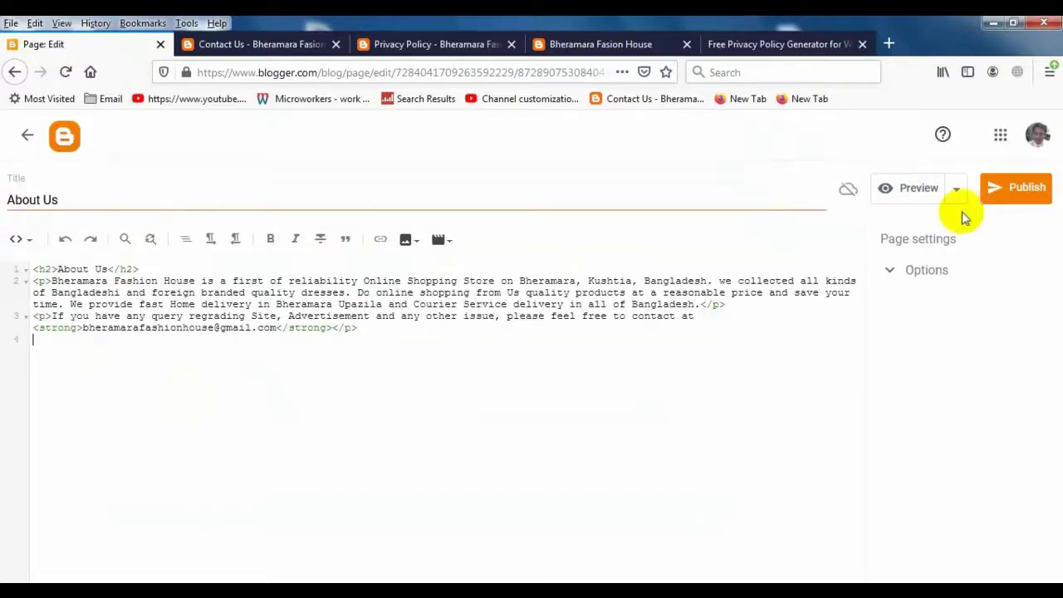
{"action": "left_click", "coordinate": [1015, 189]}
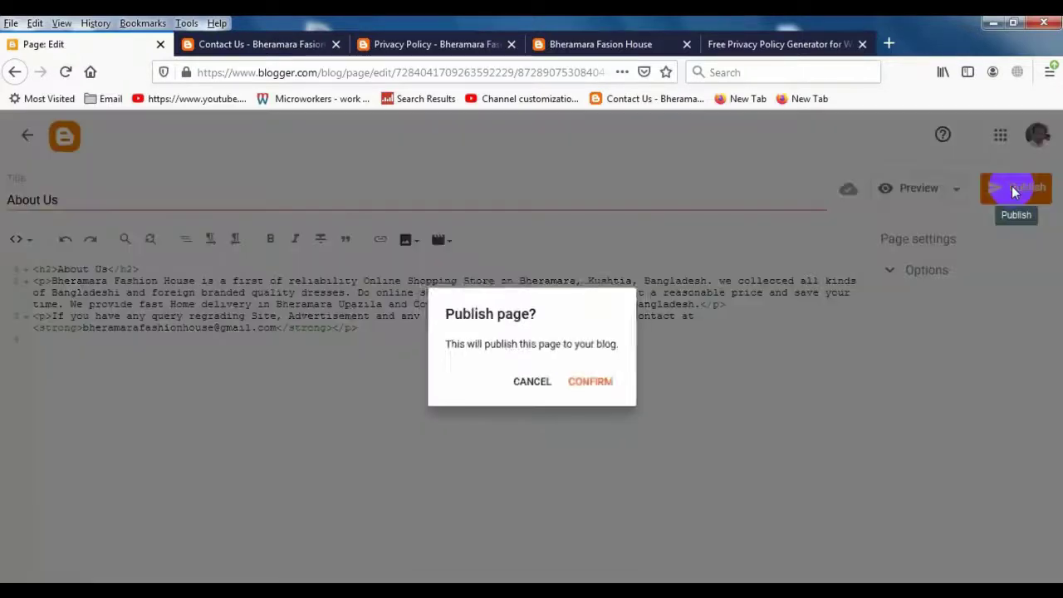
{"action": "left_click", "coordinate": [591, 383]}
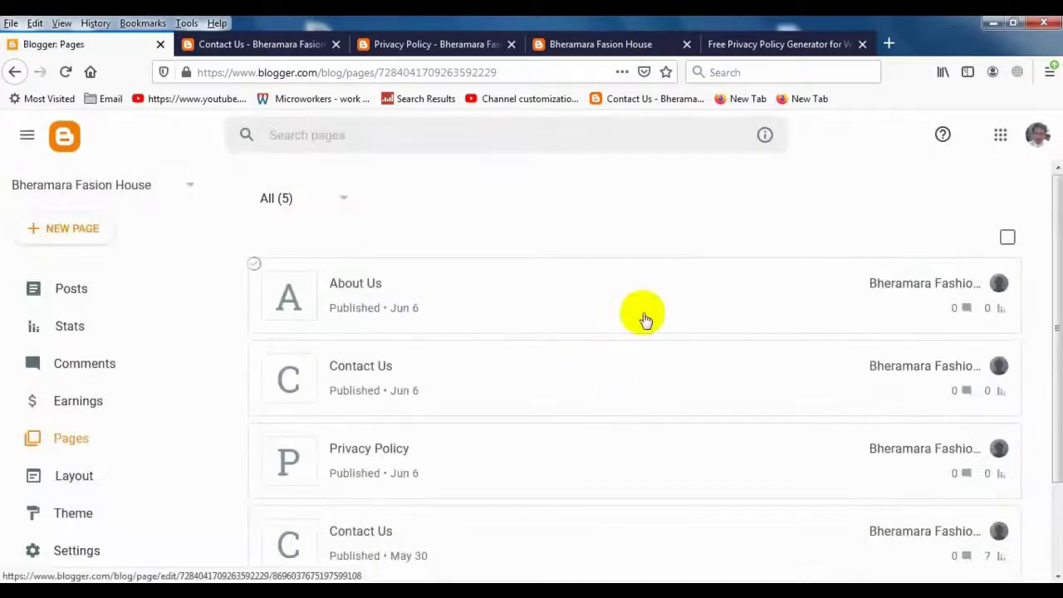
- View the published About Us page on the blog and return to Blogger's page list
{"action": "mouse_move", "coordinate": [821, 265]}
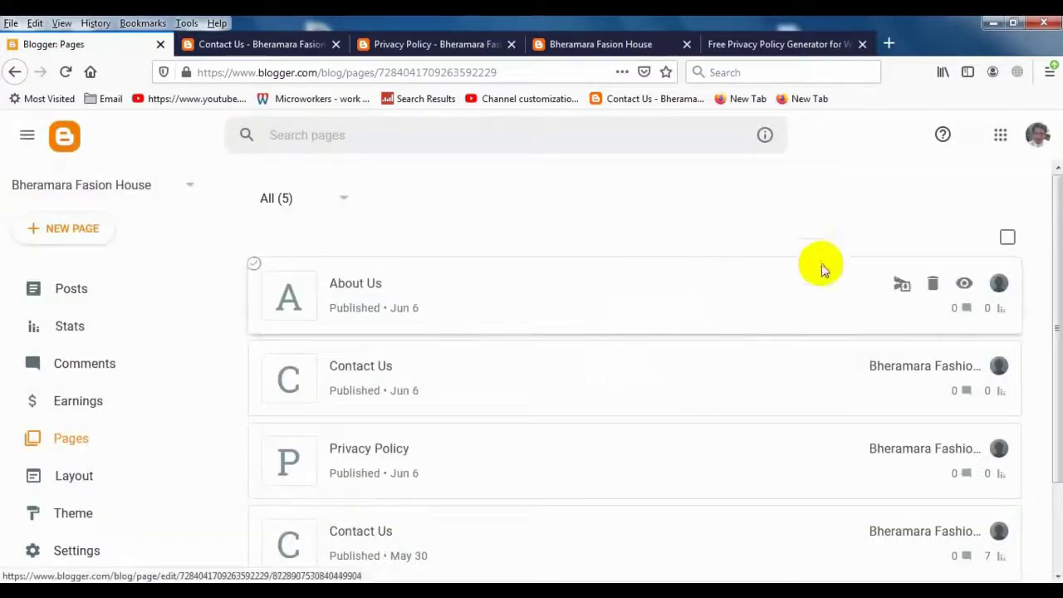
{"action": "left_click", "coordinate": [959, 284]}
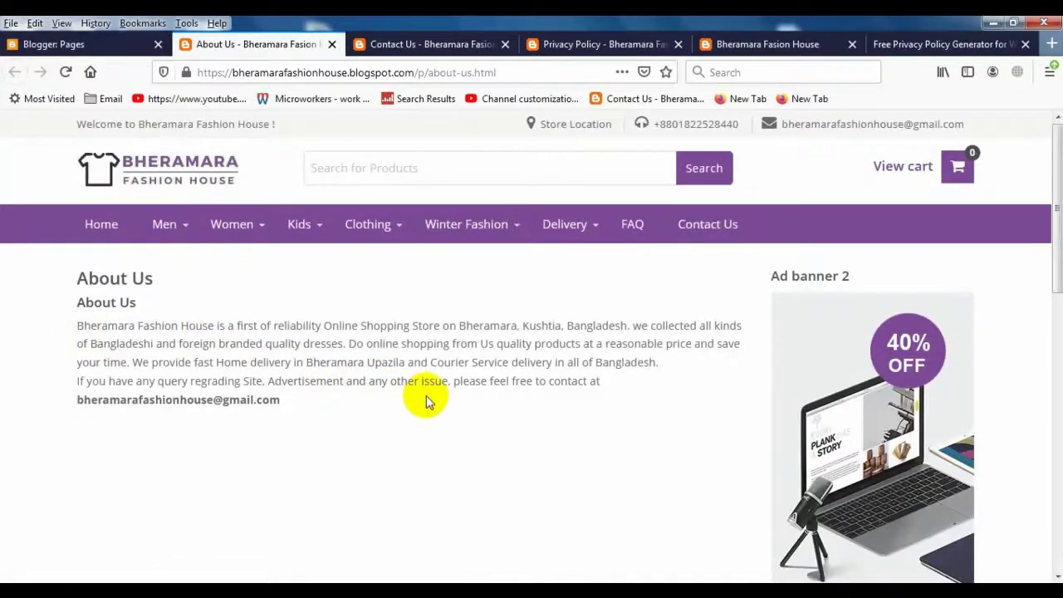
{"action": "left_click", "coordinate": [106, 52]}
- Copy the DMCA heading text from the policy generator
{"action": "left_click", "coordinate": [898, 46]}
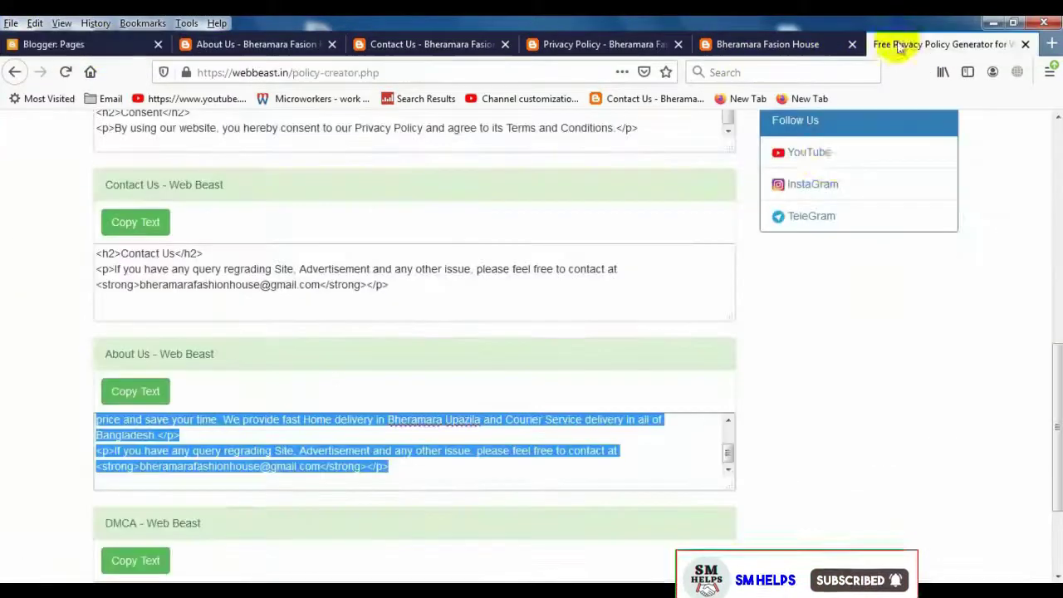
{"action": "scroll", "coordinate": [380, 344], "scroll_direction": "down", "scroll_amount": 3}
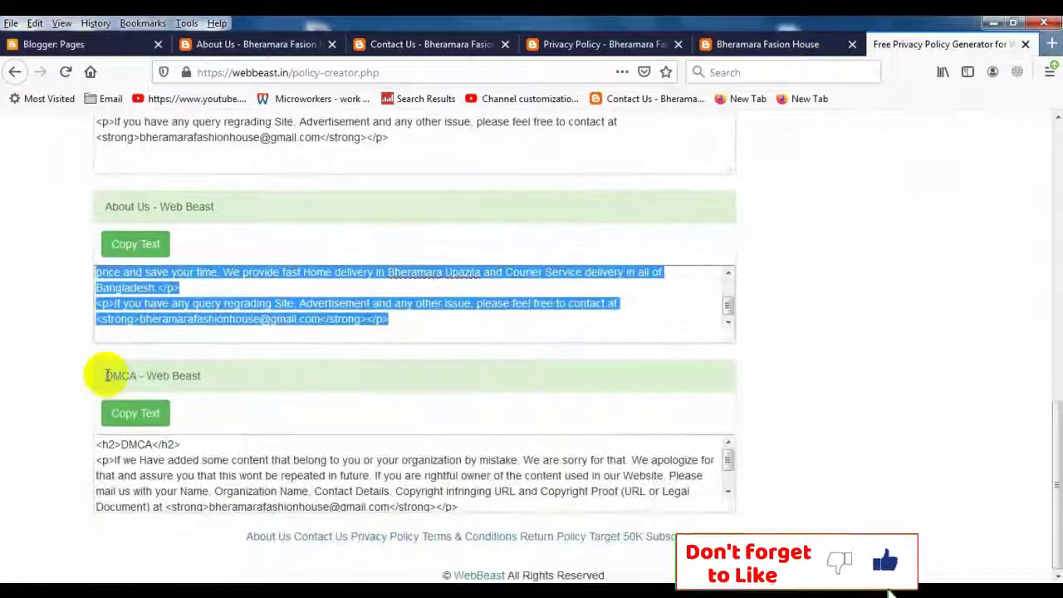
{"action": "left_click", "coordinate": [105, 380]}
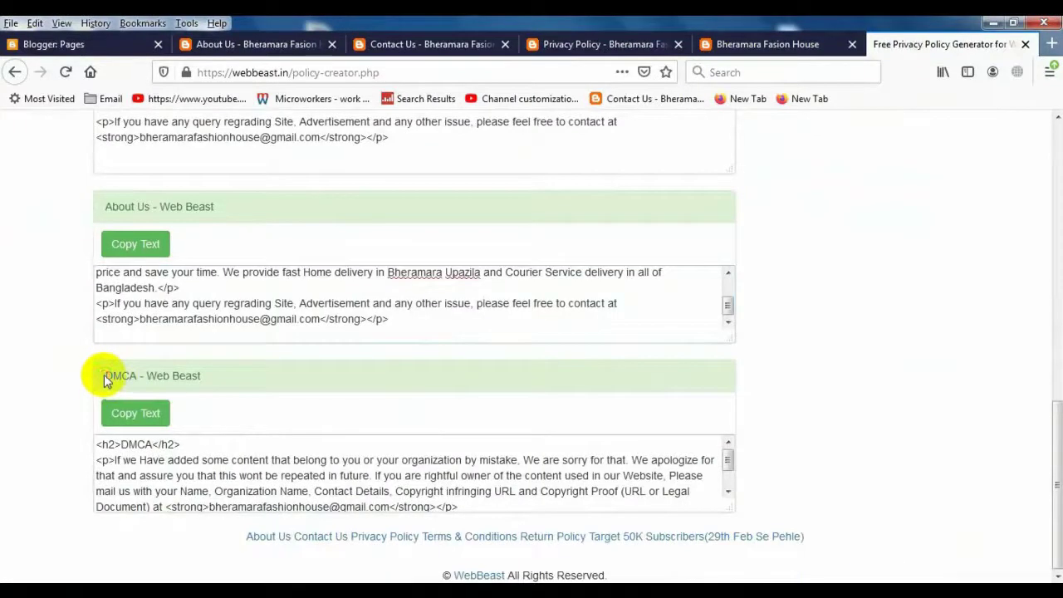
{"action": "left_click", "coordinate": [115, 376]}
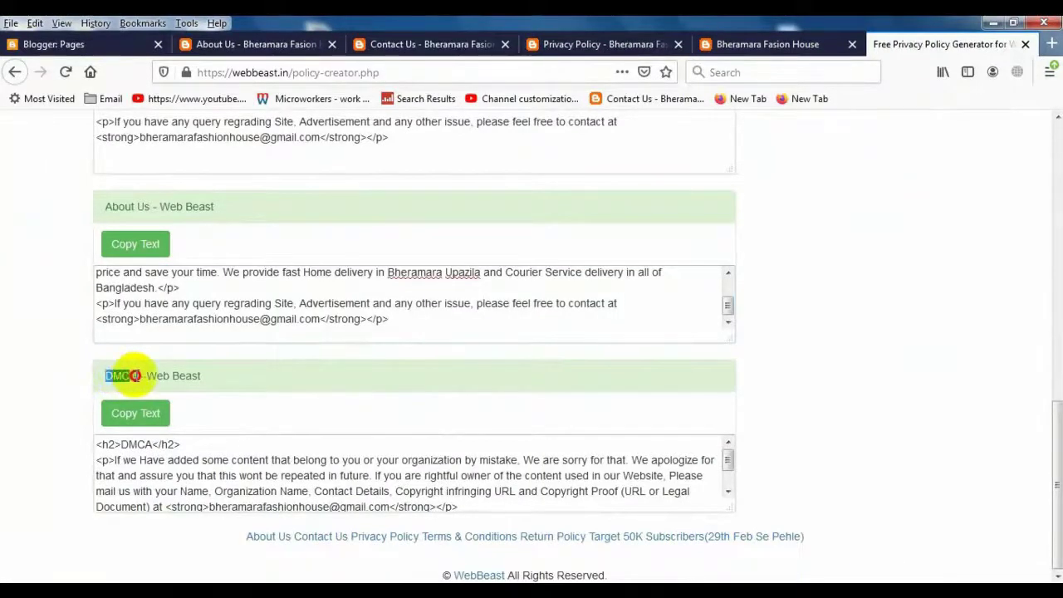
{"action": "right_click", "coordinate": [138, 381]}
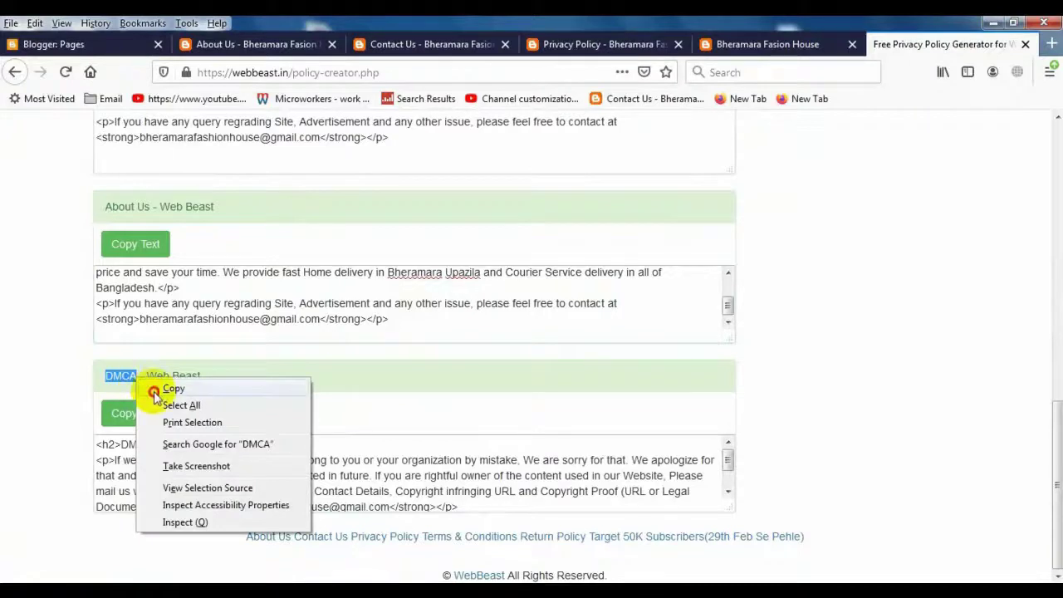
{"action": "left_click", "coordinate": [172, 389]}
- Create another new page in Blogger and paste the copied heading DMCA as its title
{"action": "left_click", "coordinate": [95, 51]}
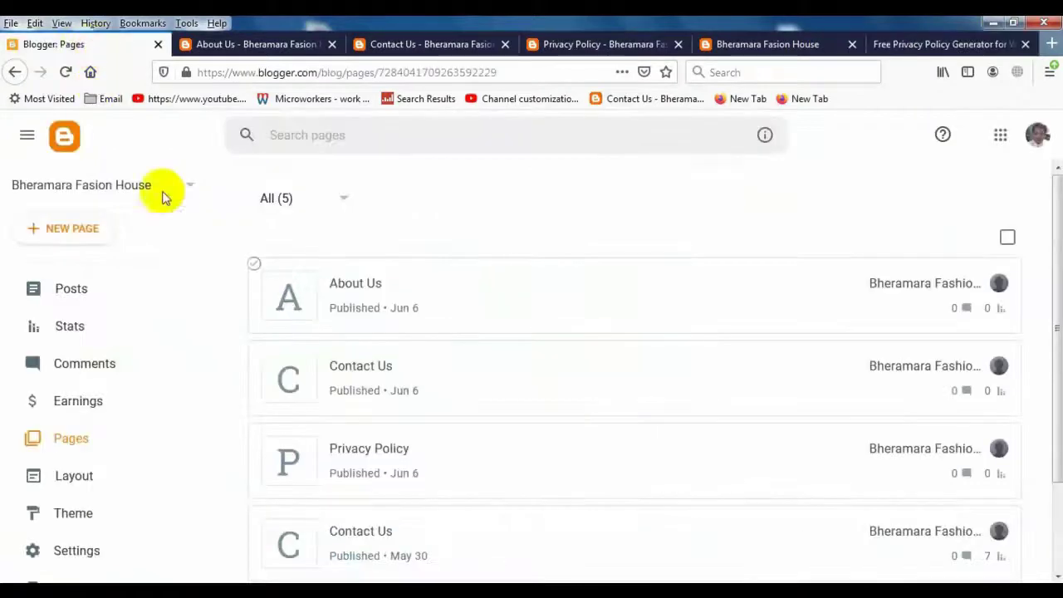
{"action": "left_click", "coordinate": [72, 229]}
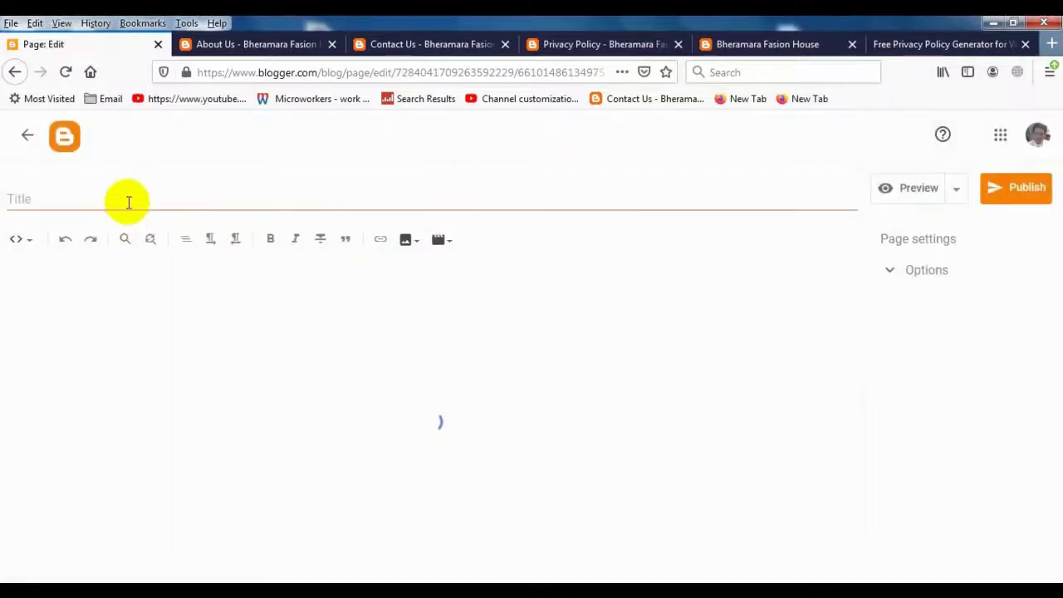
{"action": "left_click", "coordinate": [129, 202]}
{"action": "right_click", "coordinate": [129, 203]}
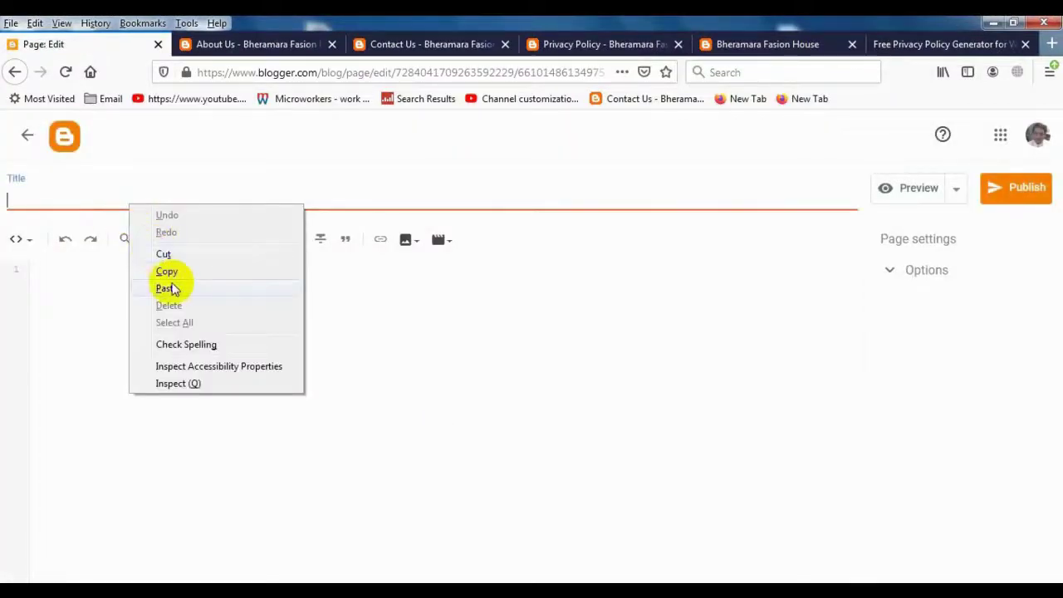
{"action": "left_click", "coordinate": [174, 287]}
{"action": "left_click", "coordinate": [182, 318]}
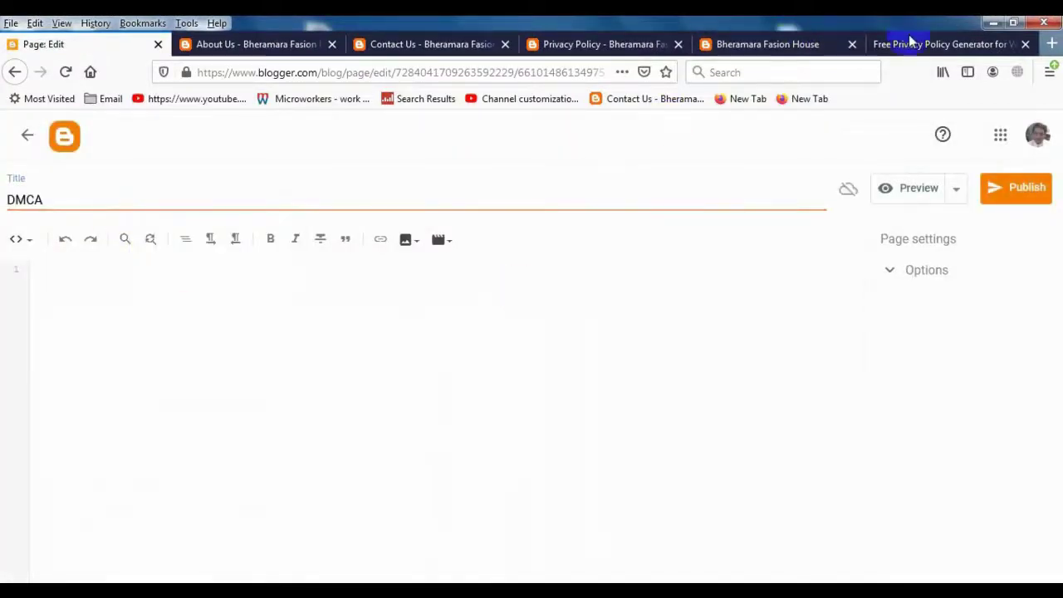
- Copy the generated DMCA text from the policy generator and paste it into the DMCA page's HTML view
{"action": "left_click", "coordinate": [936, 45]}
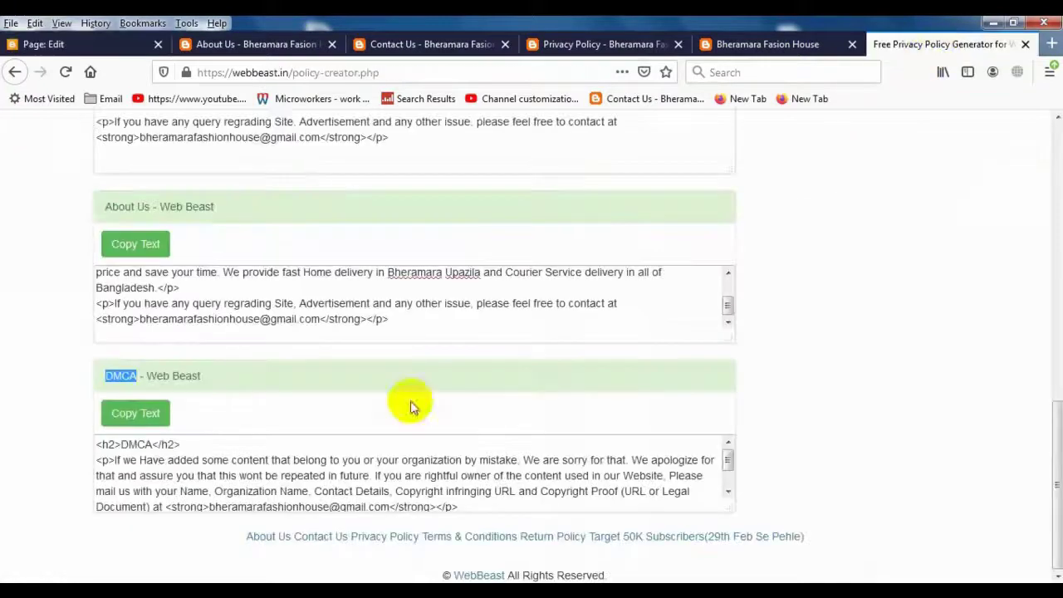
{"action": "left_click", "coordinate": [133, 414]}
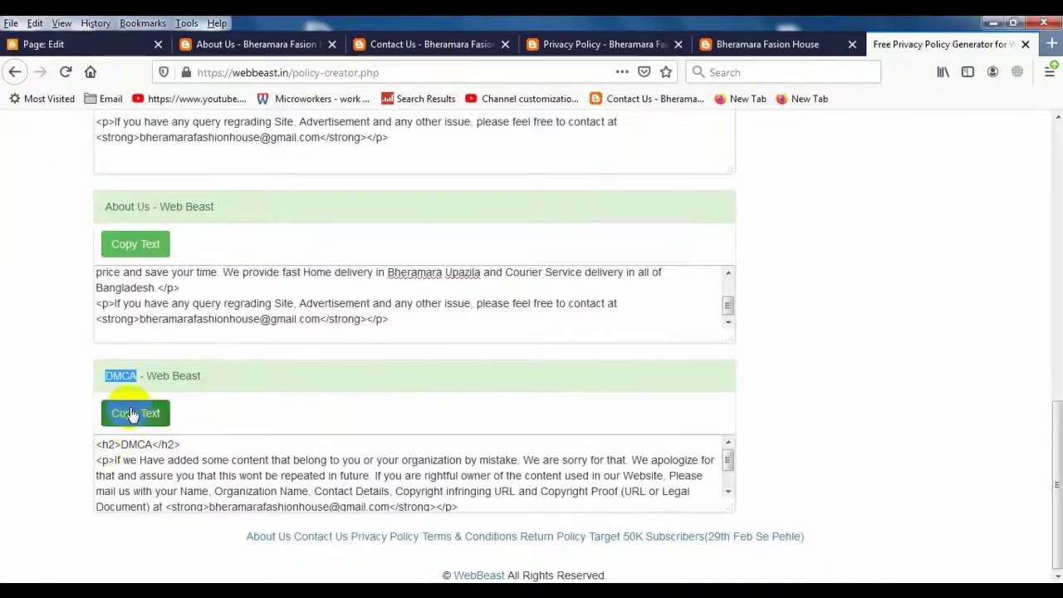
{"action": "left_click", "coordinate": [108, 44]}
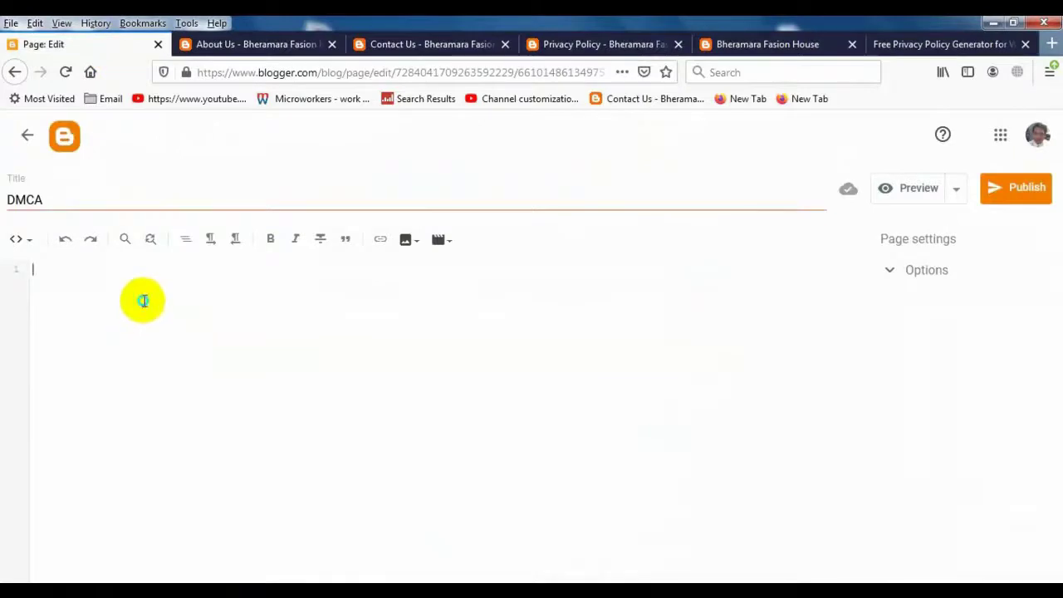
{"action": "right_click", "coordinate": [145, 304]}
{"action": "left_click", "coordinate": [182, 387]}
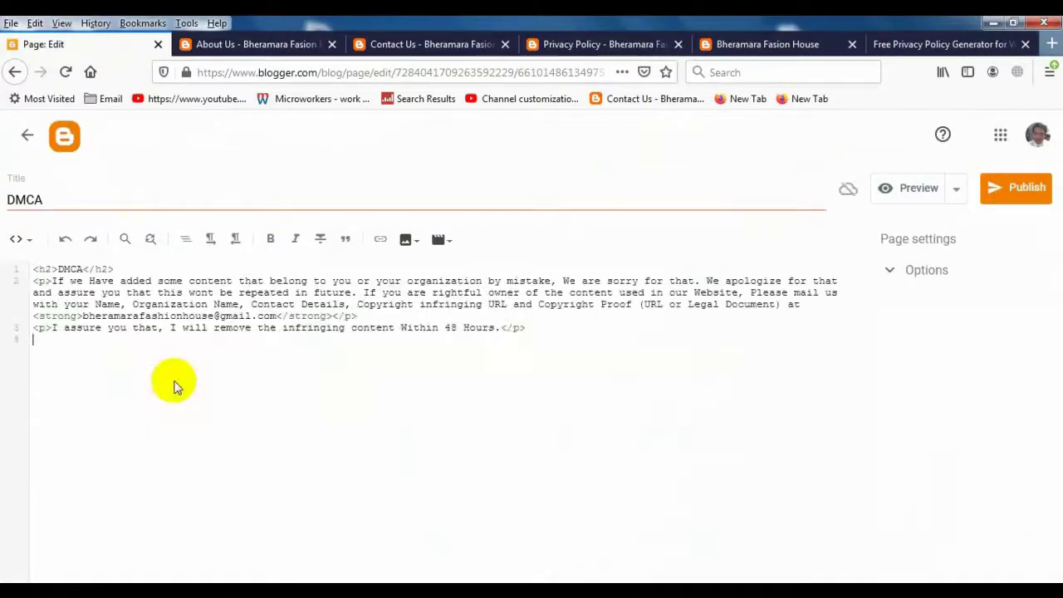
- Publish the DMCA page to the blog and confirm the publication
{"action": "left_click", "coordinate": [1020, 200]}
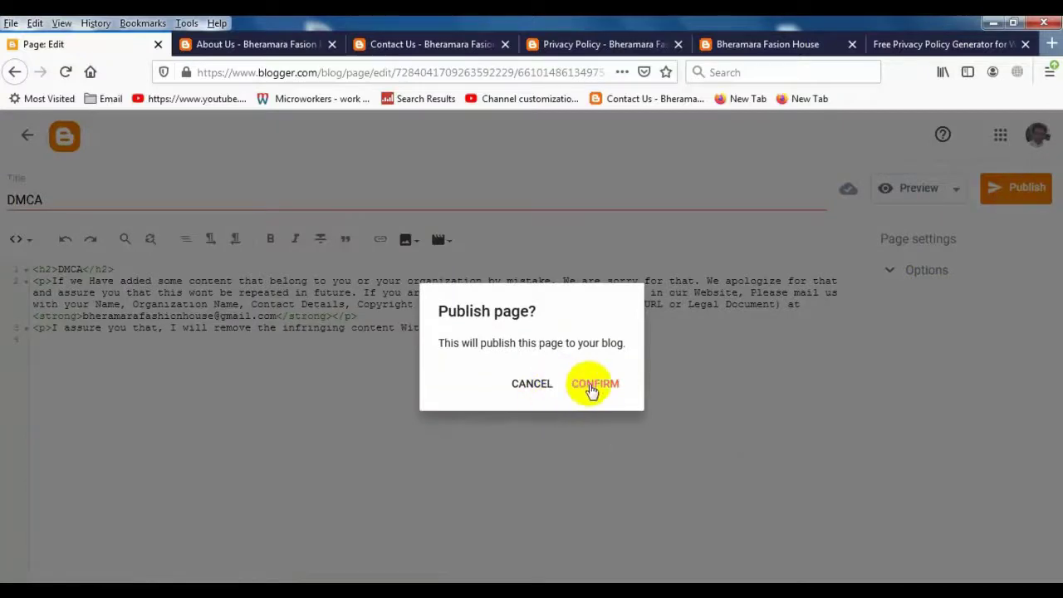
{"action": "left_click", "coordinate": [589, 380]}
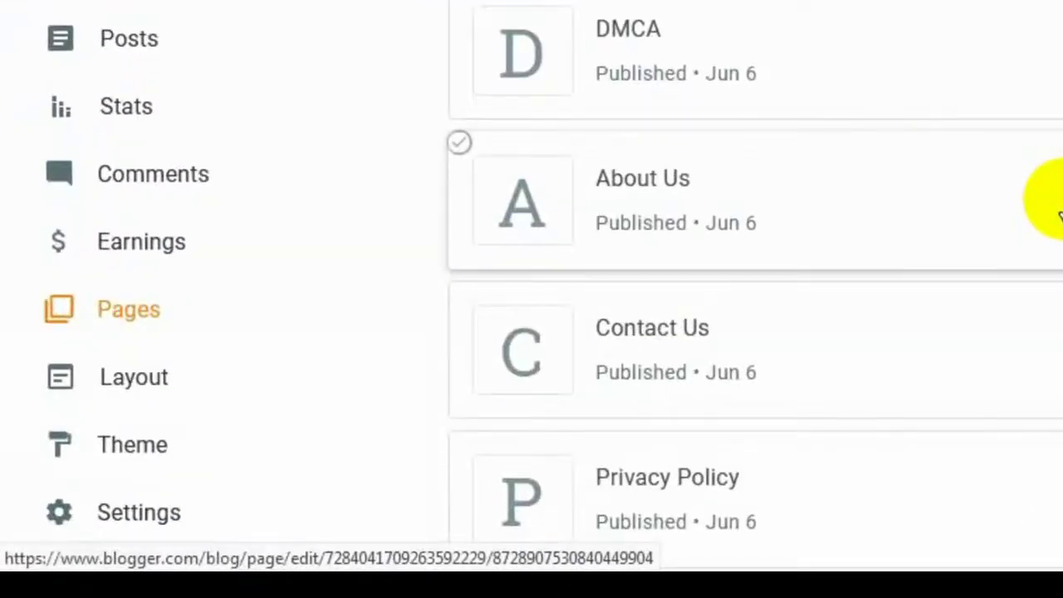
- Go to the blog's layout settings and open the Services gadget in footer3 for editing
{"action": "scroll", "coordinate": [227, 252], "scroll_direction": "down", "scroll_amount": 2}
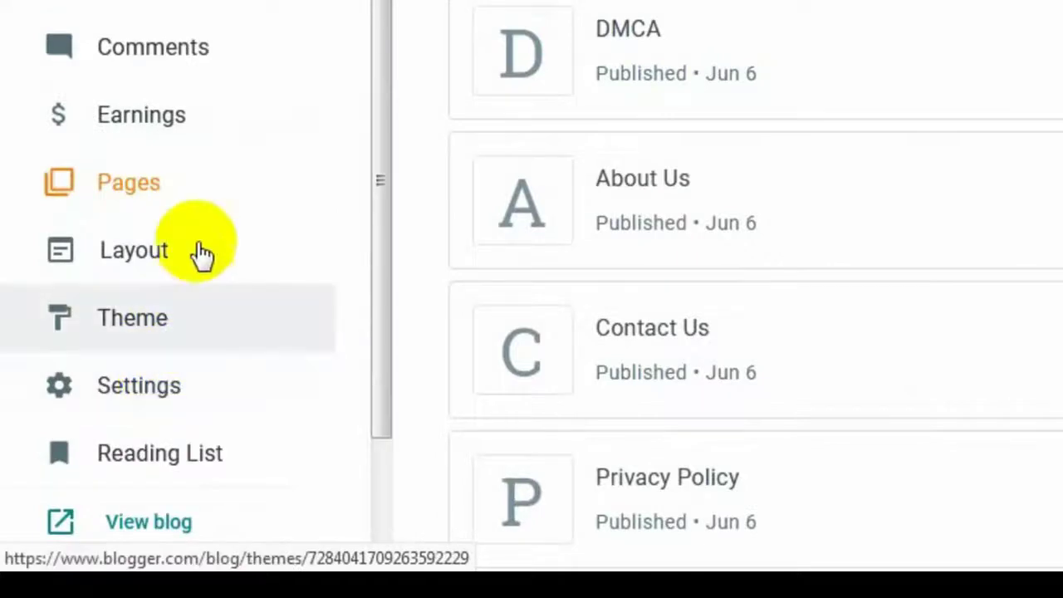
{"action": "left_click", "coordinate": [199, 253]}
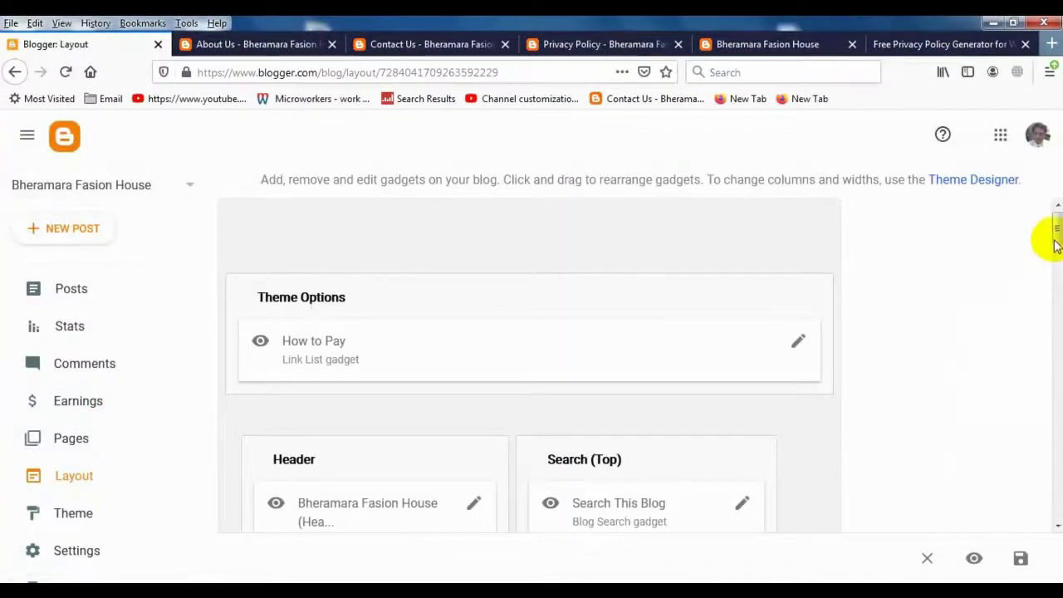
{"action": "left_click_drag", "start_coordinate": [1056, 236], "coordinate": [1055, 420]}
{"action": "scroll", "coordinate": [443, 294], "scroll_direction": "down", "scroll_amount": 3}
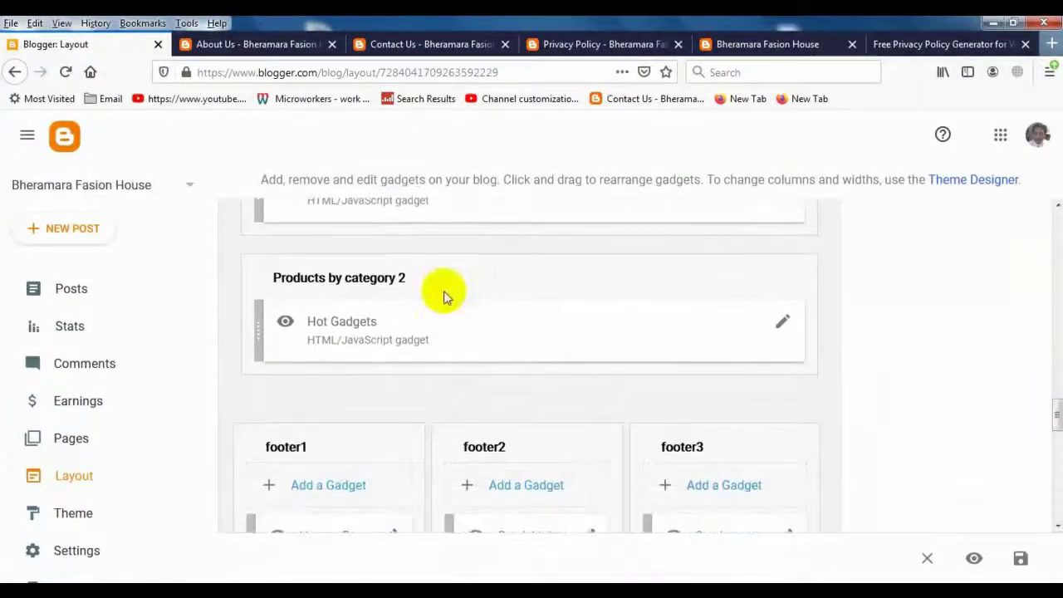
{"action": "scroll", "coordinate": [443, 328], "scroll_direction": "down", "scroll_amount": 1}
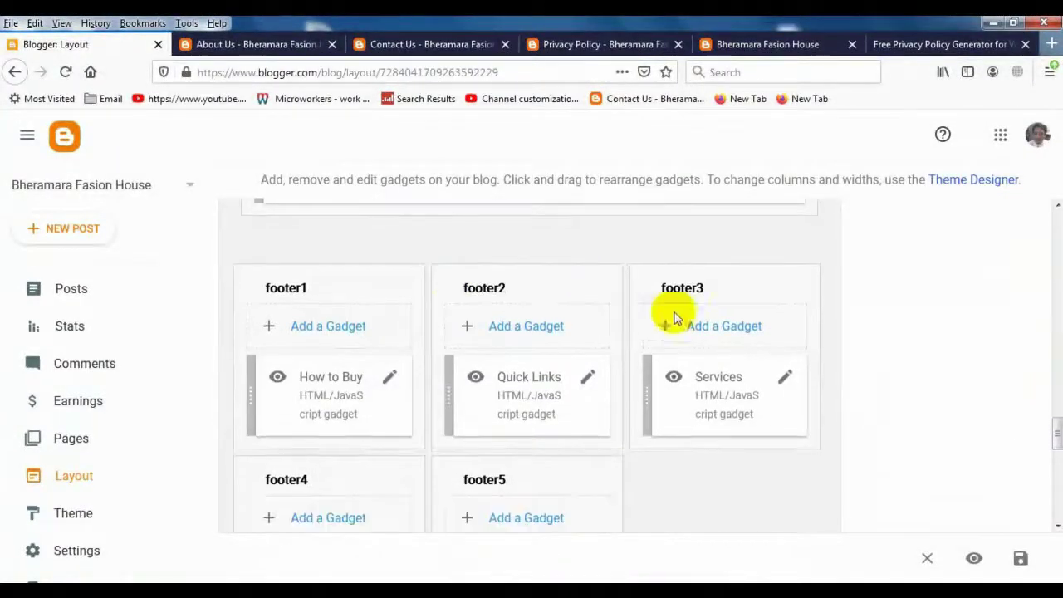
{"action": "left_click", "coordinate": [789, 379]}
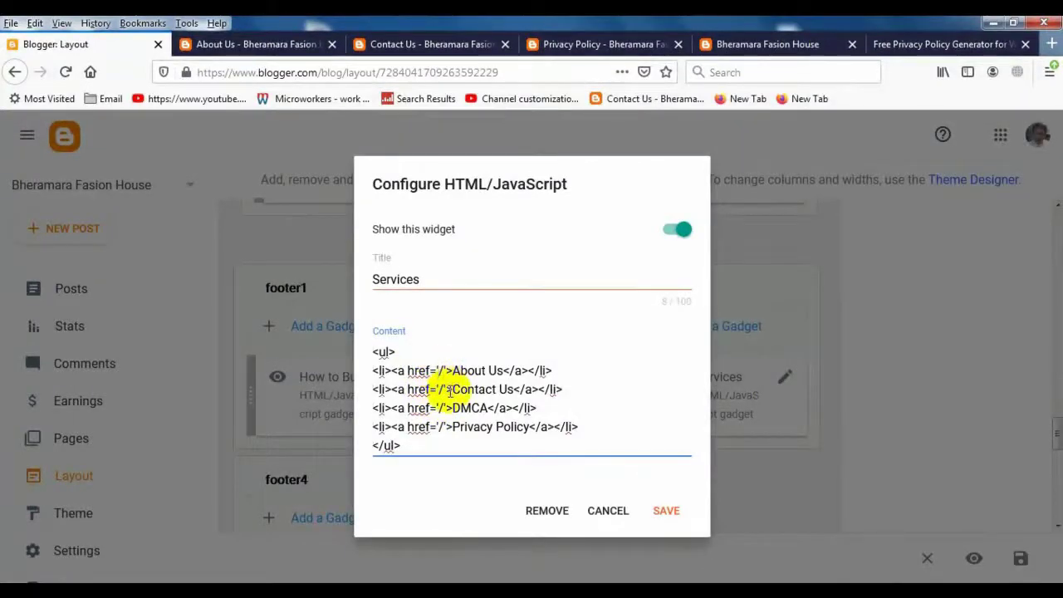
- Copy the published About Us page's address and paste it as the About Us link target in the Services gadget, replacing the slash
{"action": "left_click", "coordinate": [193, 43]}
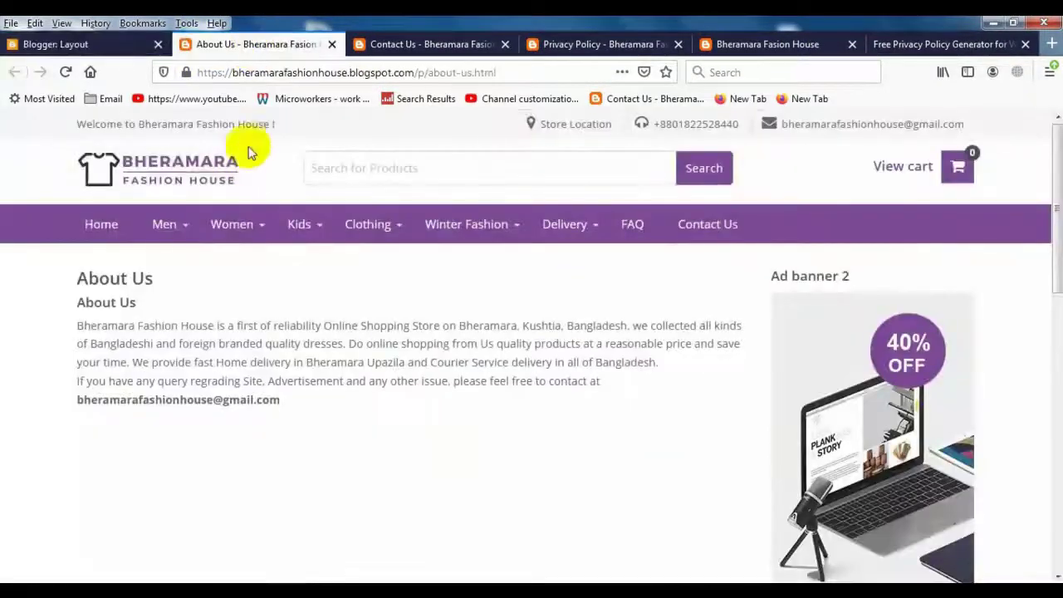
{"action": "left_click", "coordinate": [297, 72]}
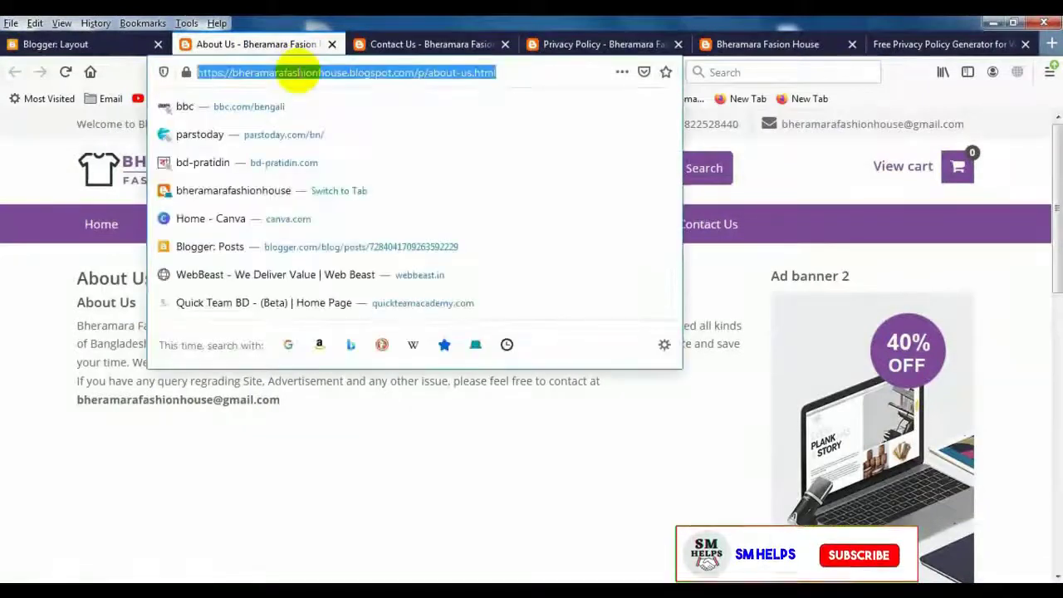
{"action": "right_click", "coordinate": [297, 73]}
{"action": "left_click", "coordinate": [340, 140]}
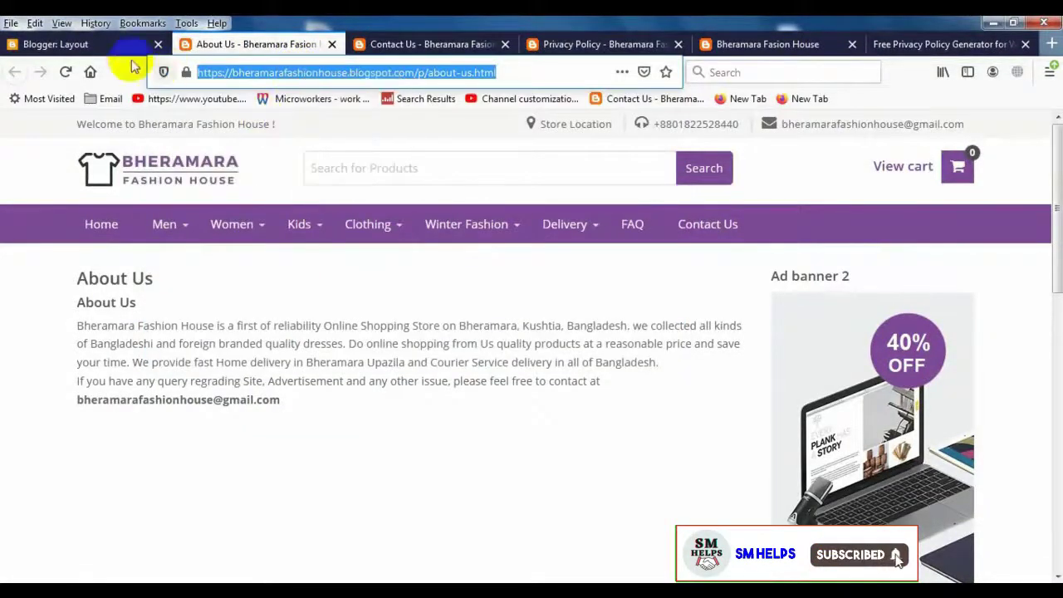
{"action": "left_click", "coordinate": [105, 48]}
{"action": "left_click", "coordinate": [441, 371]}
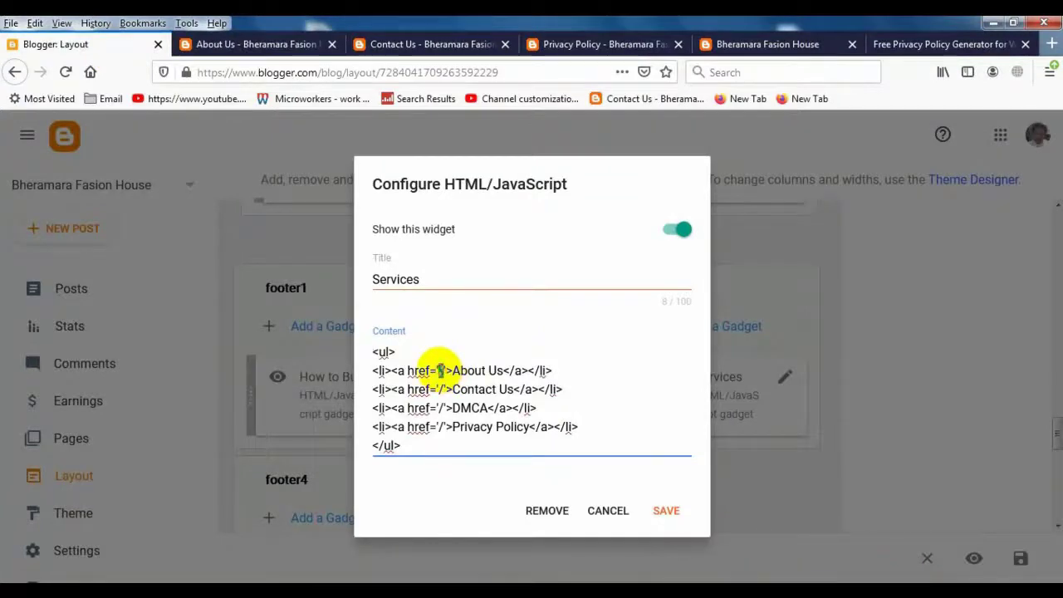
{"action": "right_click", "coordinate": [441, 370]}
{"action": "left_click", "coordinate": [479, 456]}
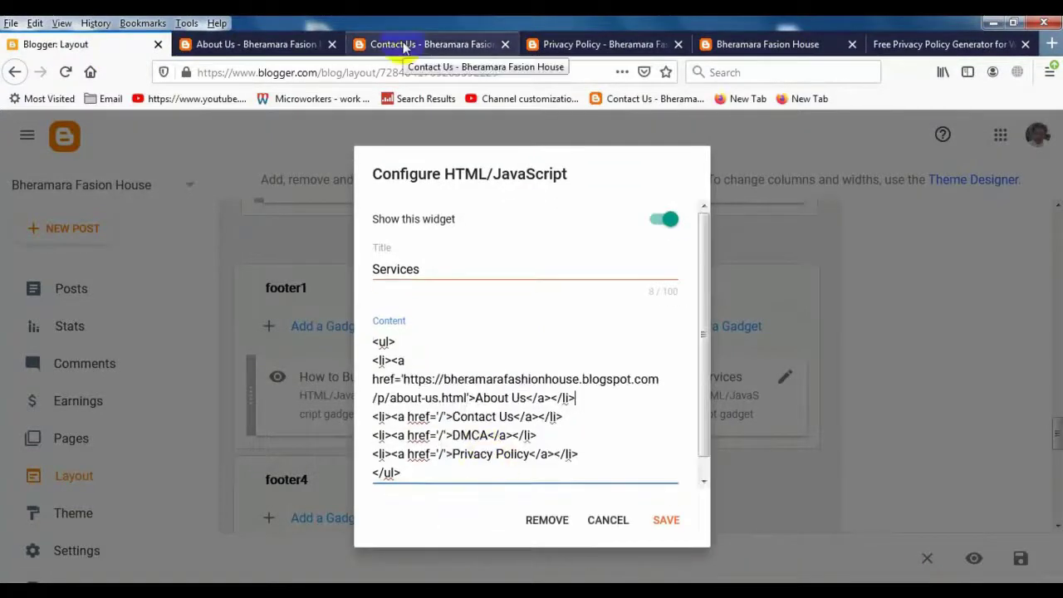
{"action": "left_click", "coordinate": [405, 47]}
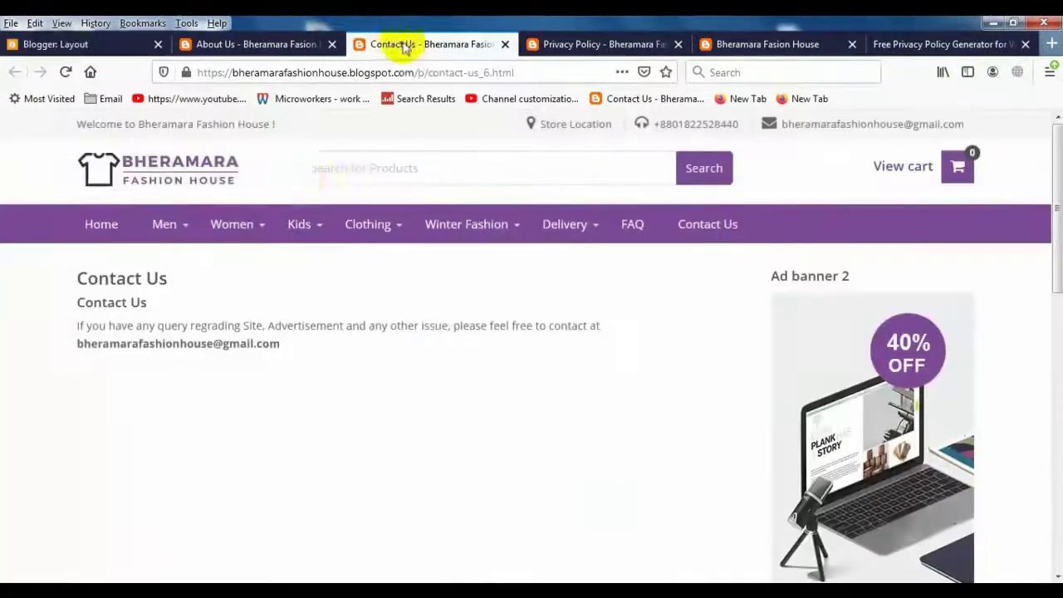
{"action": "left_click", "coordinate": [286, 72]}
{"action": "left_click", "coordinate": [286, 72]}
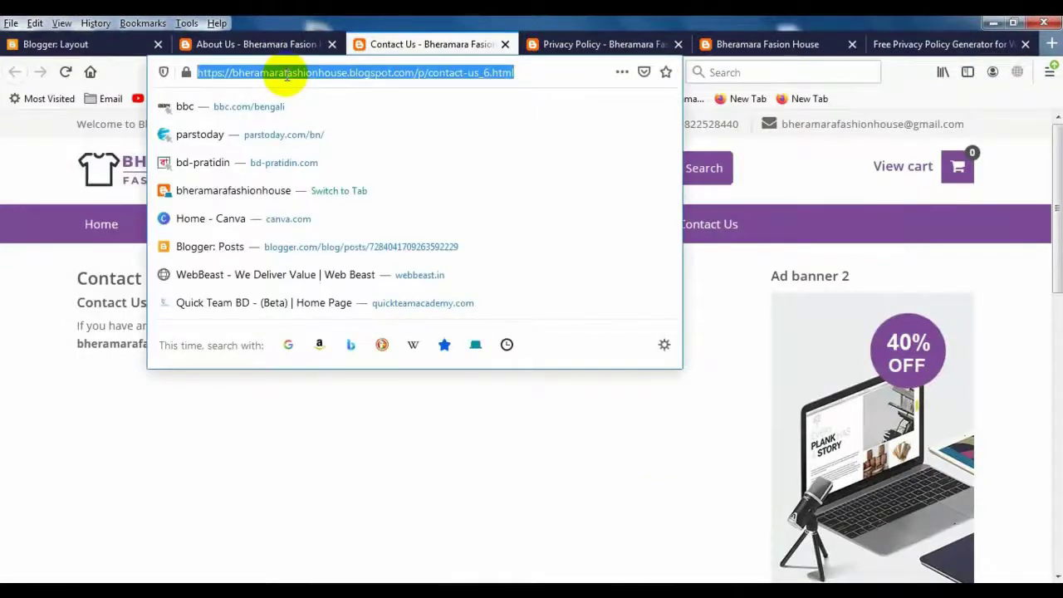
{"action": "right_click", "coordinate": [307, 77]}
{"action": "left_click", "coordinate": [338, 146]}
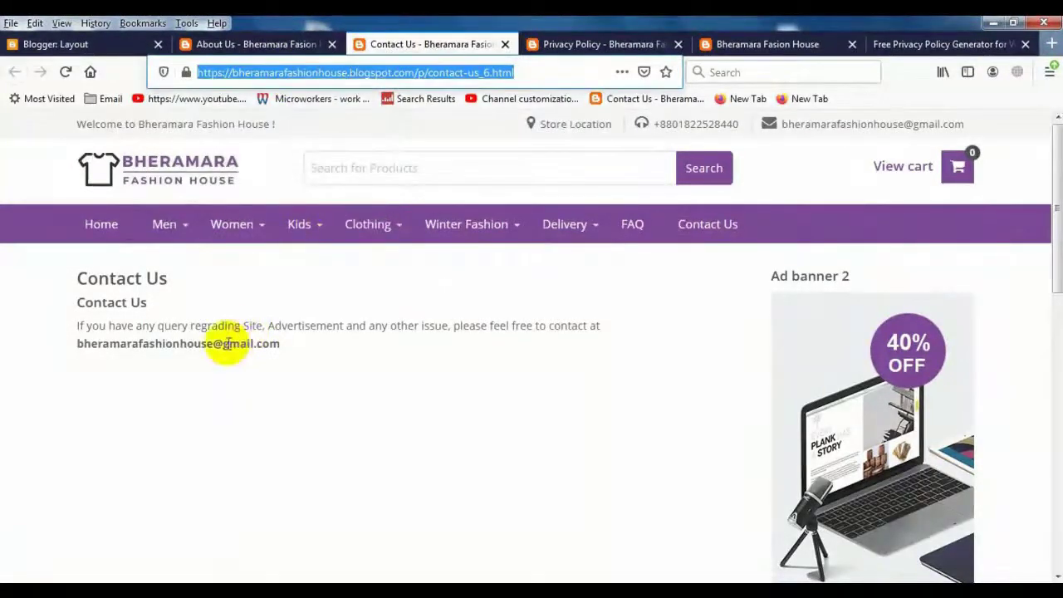
{"action": "left_click", "coordinate": [93, 44]}
{"action": "left_click", "coordinate": [445, 416]}
{"action": "key", "text": "BackSpace"}
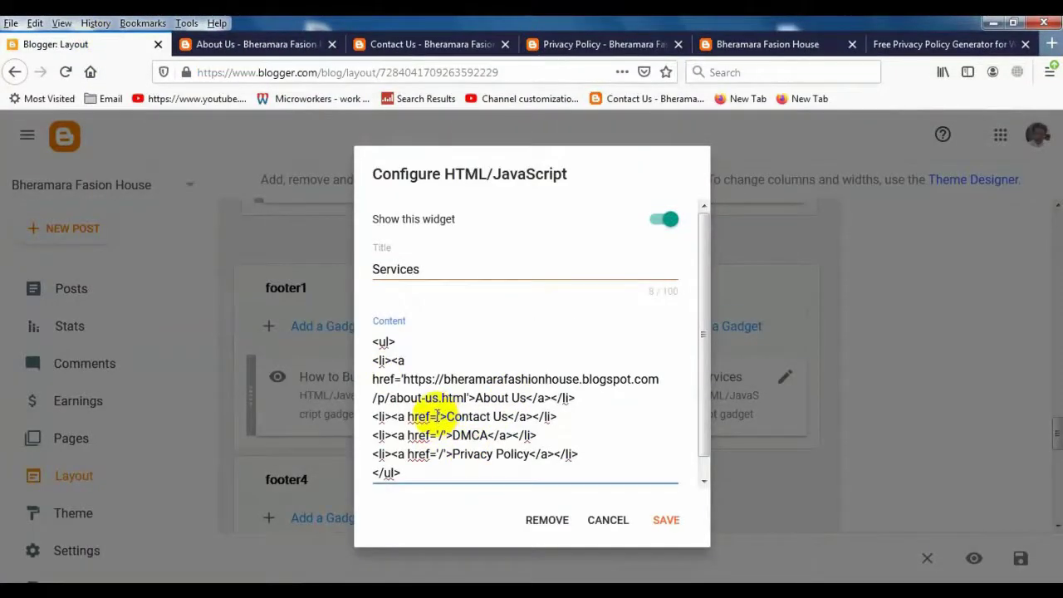
{"action": "right_click", "coordinate": [438, 416]}
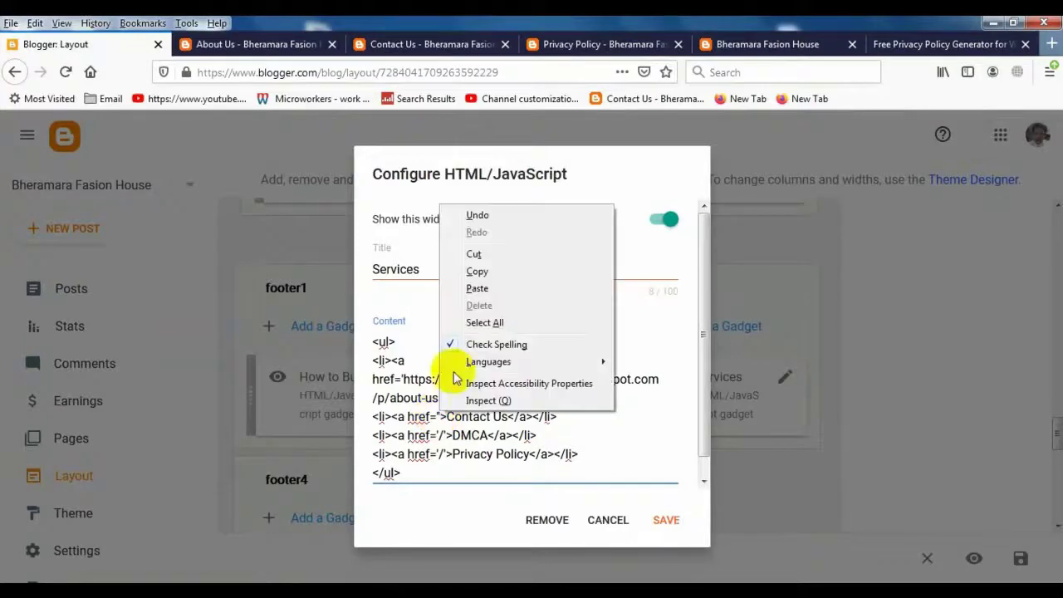
{"action": "left_click", "coordinate": [489, 286]}
{"action": "scroll", "coordinate": [491, 309], "scroll_direction": "down", "scroll_amount": 1}
{"action": "left_click", "coordinate": [537, 420]}
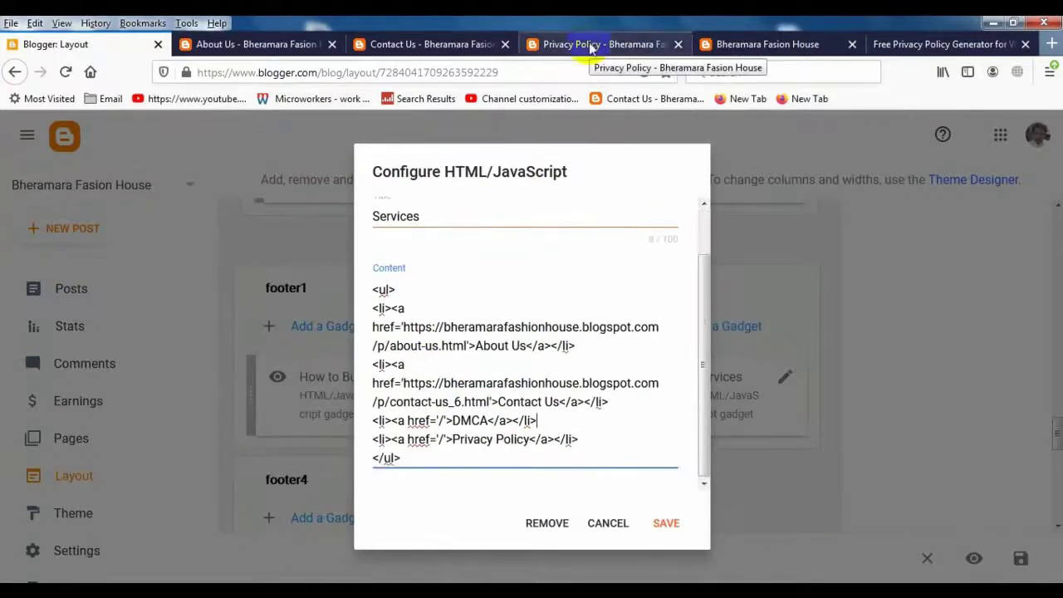
- Copy the published Privacy Policy page's address and paste it as the Privacy Policy link target in the Services gadget
{"action": "left_click", "coordinate": [591, 48]}
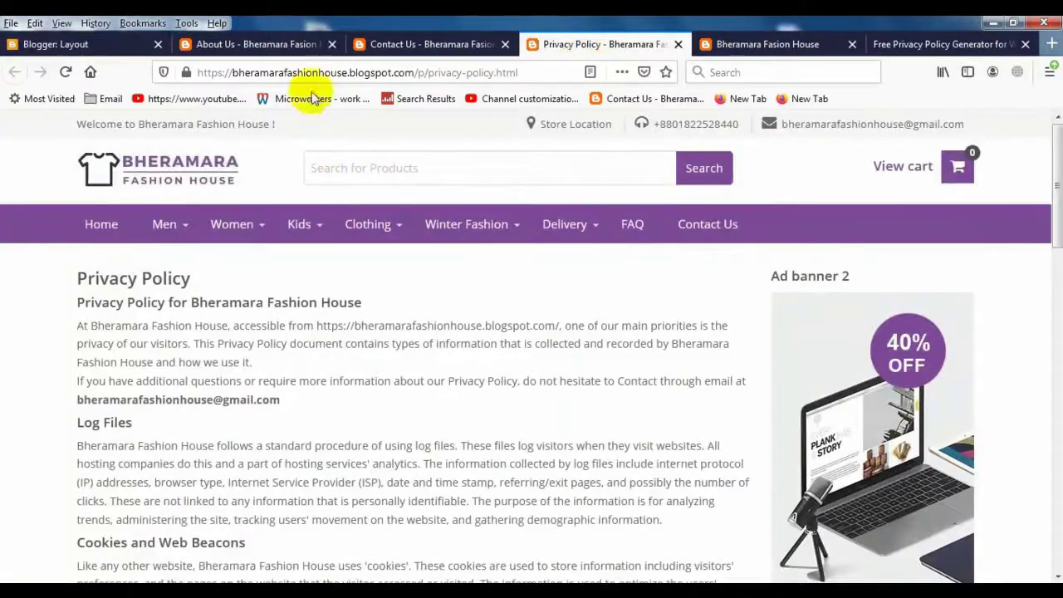
{"action": "left_click", "coordinate": [350, 72]}
{"action": "right_click", "coordinate": [353, 73]}
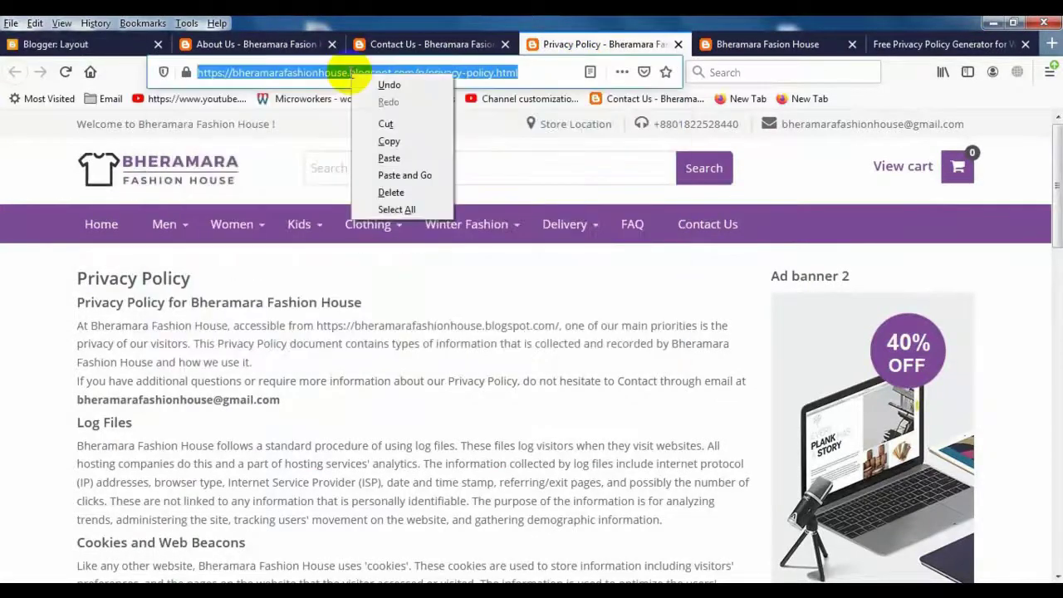
{"action": "left_click", "coordinate": [413, 140]}
{"action": "left_click", "coordinate": [72, 44]}
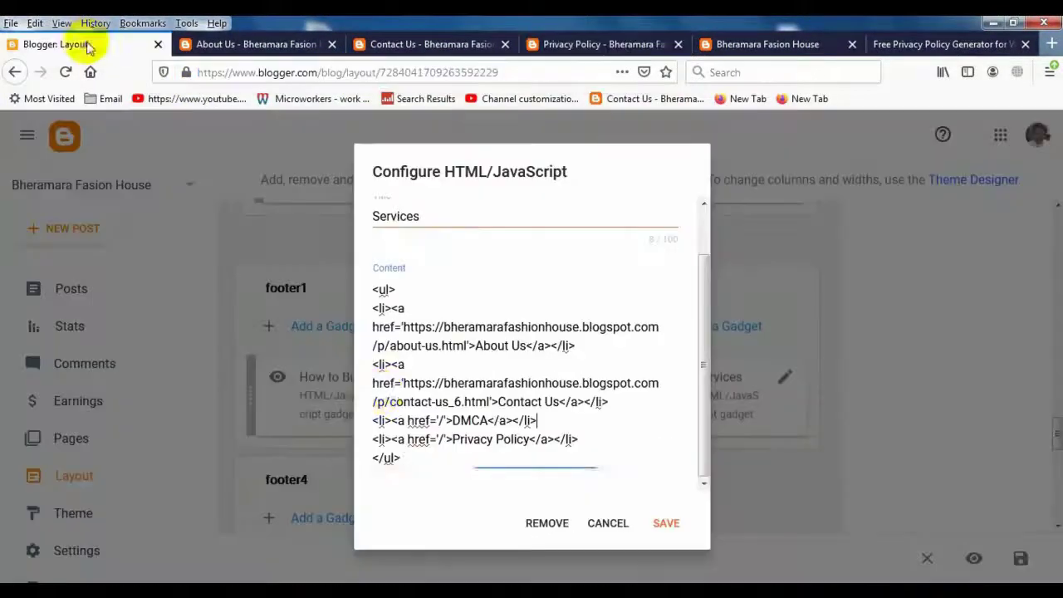
{"action": "left_click", "coordinate": [438, 439]}
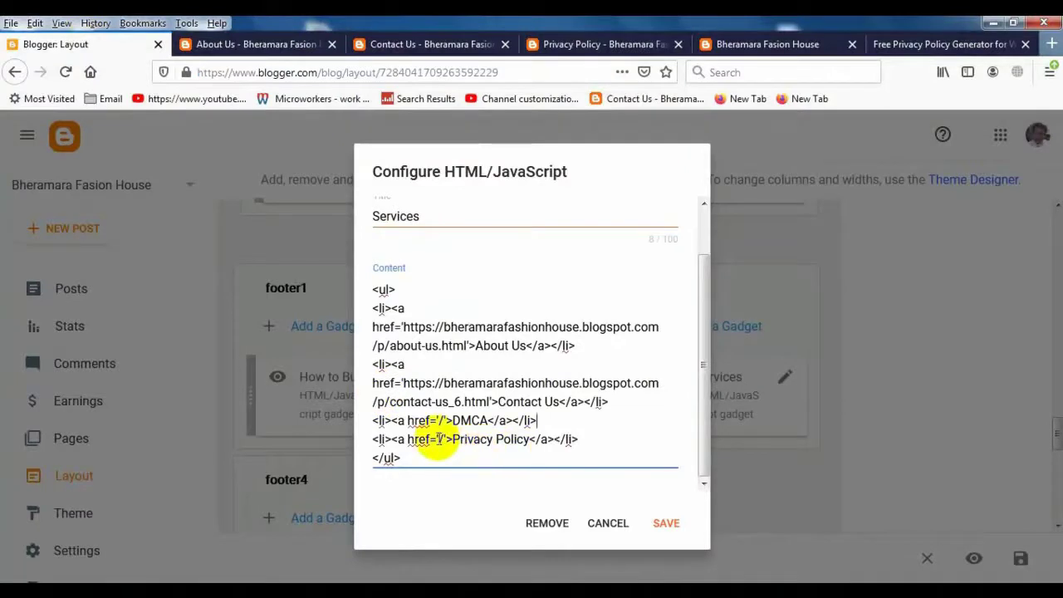
{"action": "right_click", "coordinate": [442, 440]}
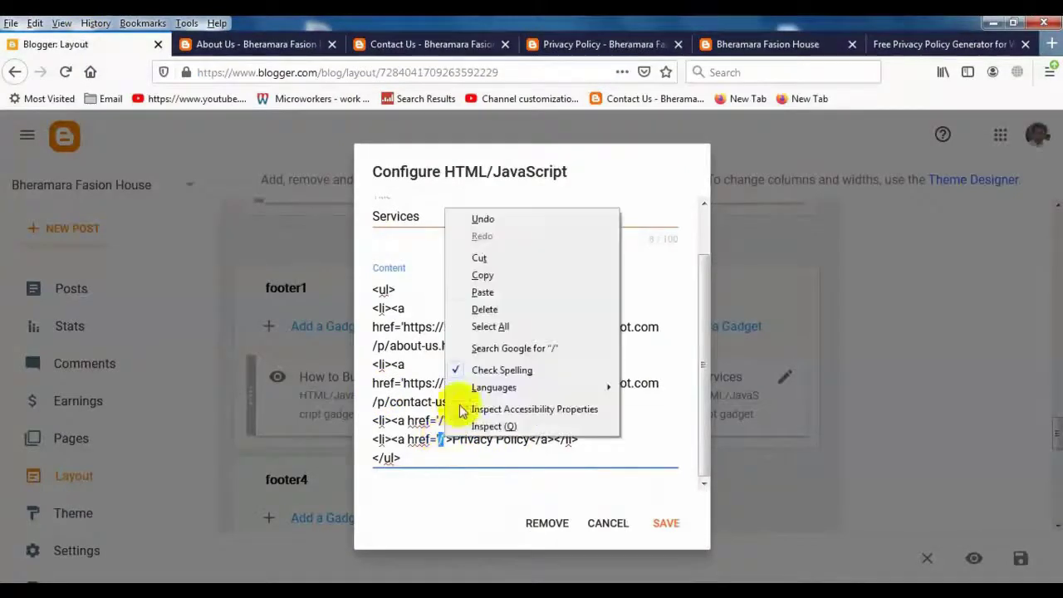
{"action": "left_click", "coordinate": [482, 292]}
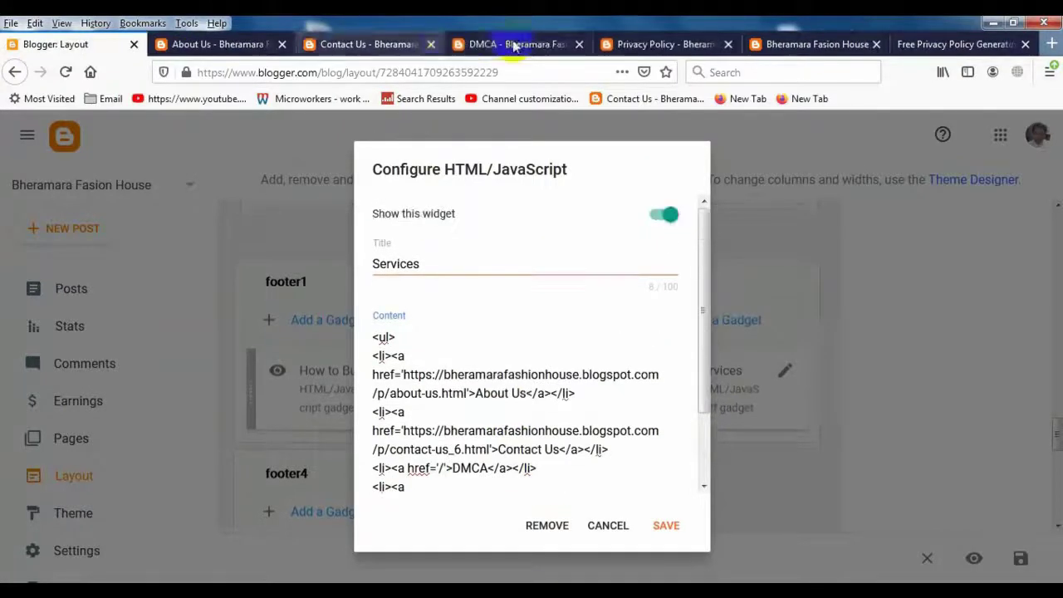
{"action": "left_click", "coordinate": [522, 43]}
{"action": "left_click", "coordinate": [397, 72]}
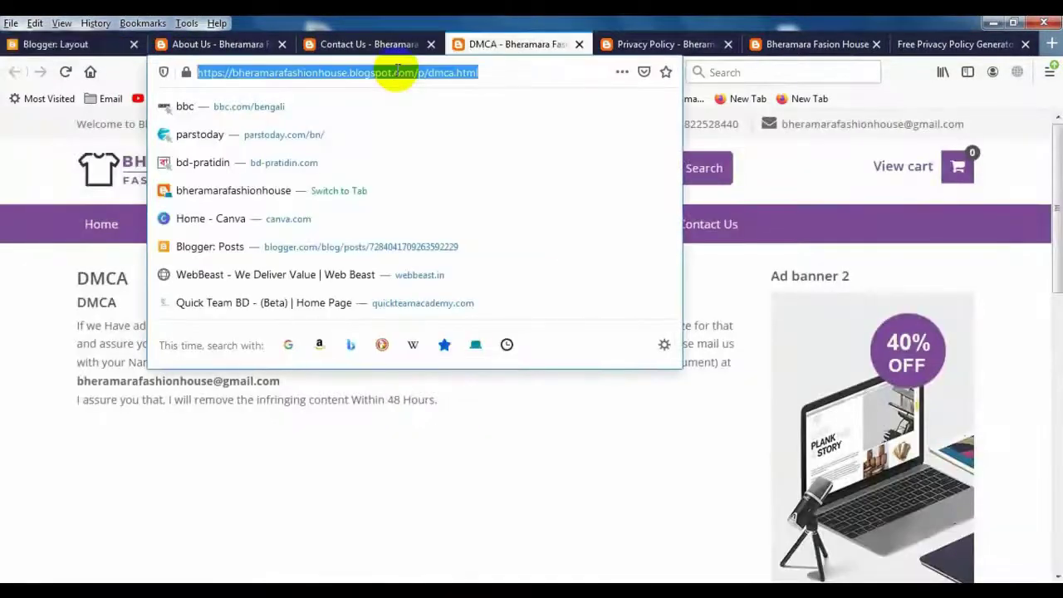
{"action": "right_click", "coordinate": [398, 73]}
{"action": "left_click", "coordinate": [436, 138]}
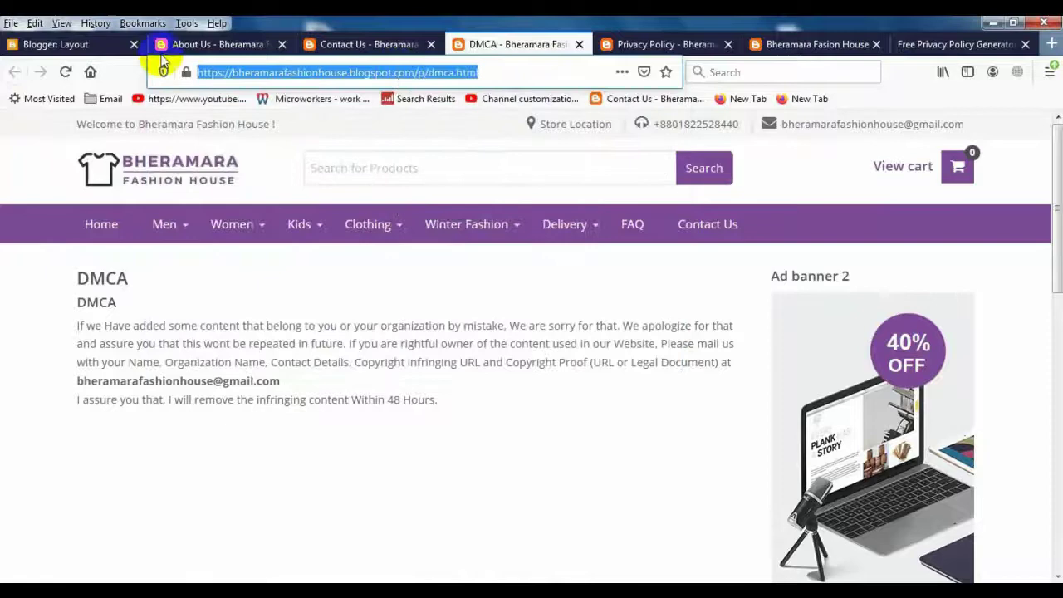
{"action": "left_click", "coordinate": [71, 46]}
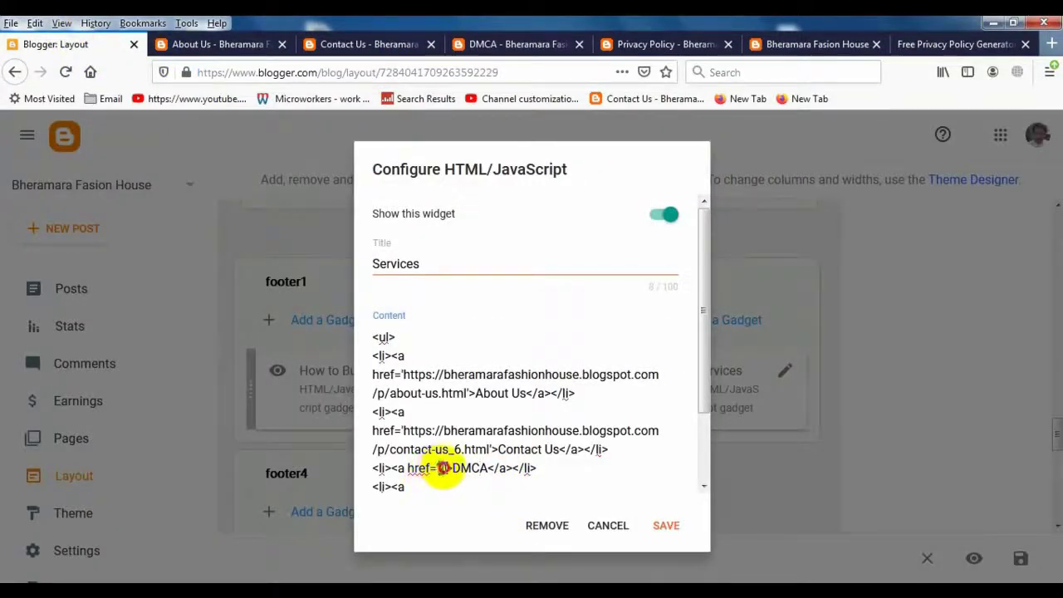
{"action": "right_click", "coordinate": [441, 466]}
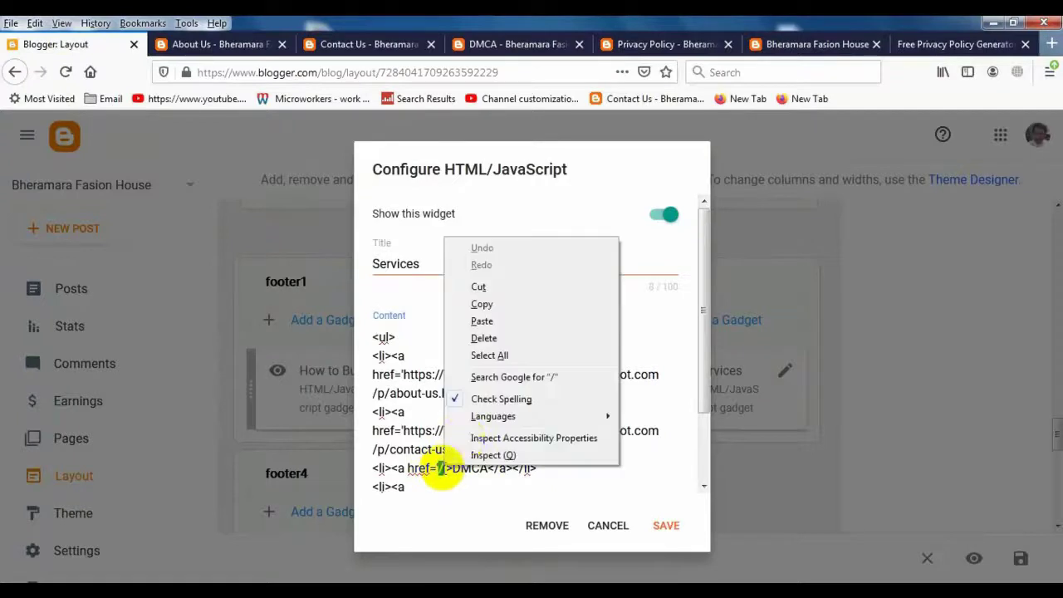
{"action": "left_click", "coordinate": [528, 321]}
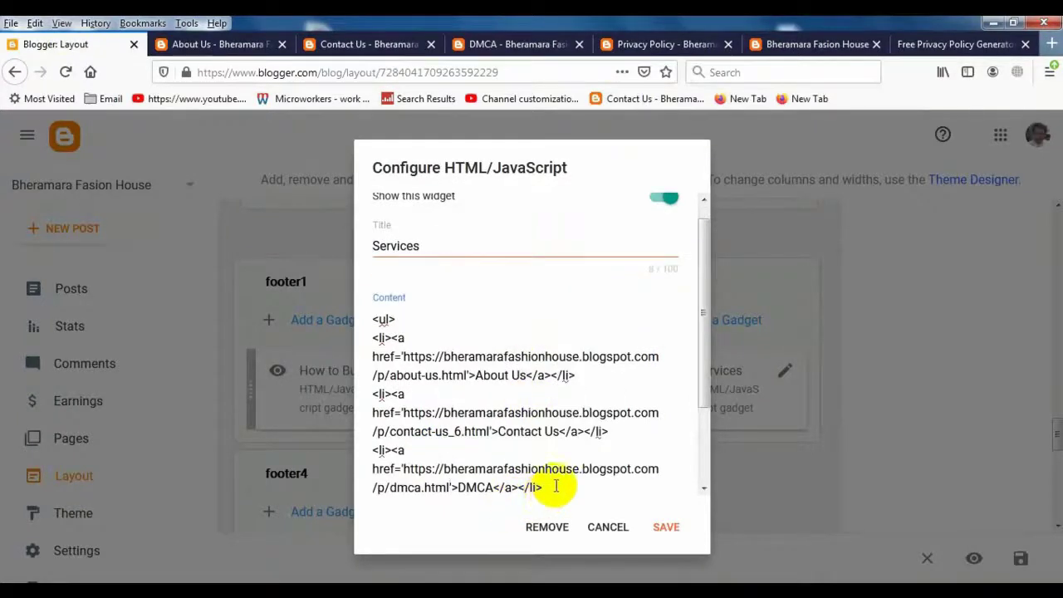
{"action": "left_click", "coordinate": [663, 526]}
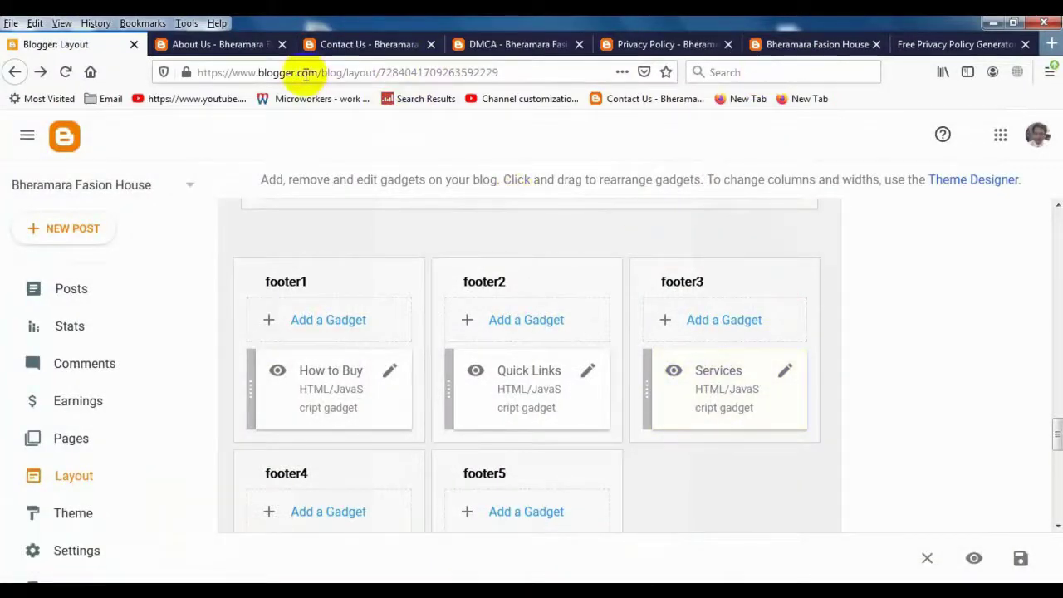
- Close the browser tabs showing the published About Us, Contact Us, DMCA and Privacy Policy pages
{"action": "left_click", "coordinate": [265, 46]}
{"action": "left_click", "coordinate": [283, 44]}
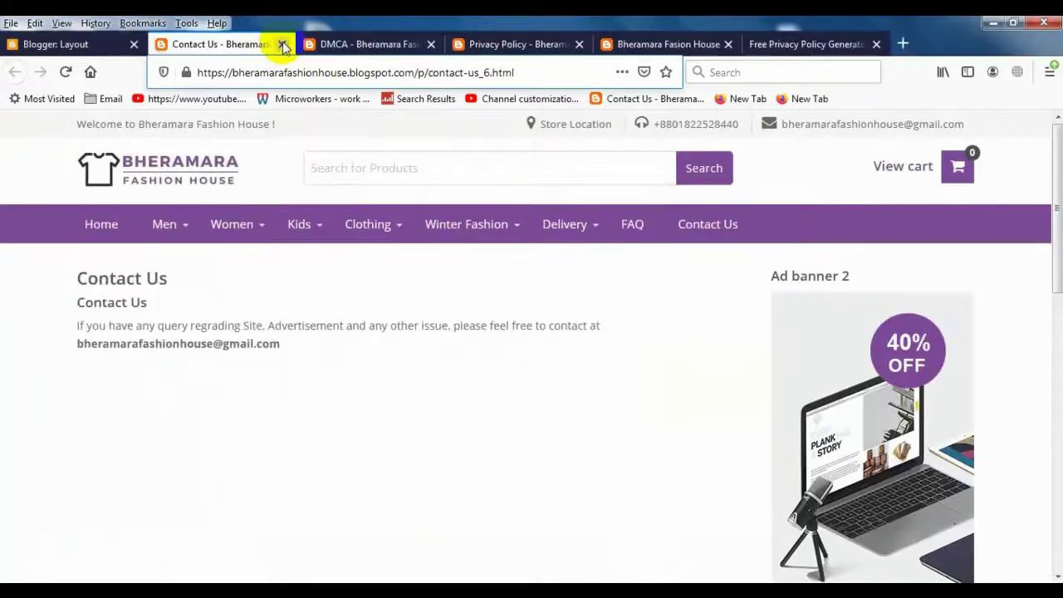
{"action": "left_click", "coordinate": [283, 44]}
{"action": "left_click", "coordinate": [283, 44]}
{"action": "left_click", "coordinate": [282, 45]}
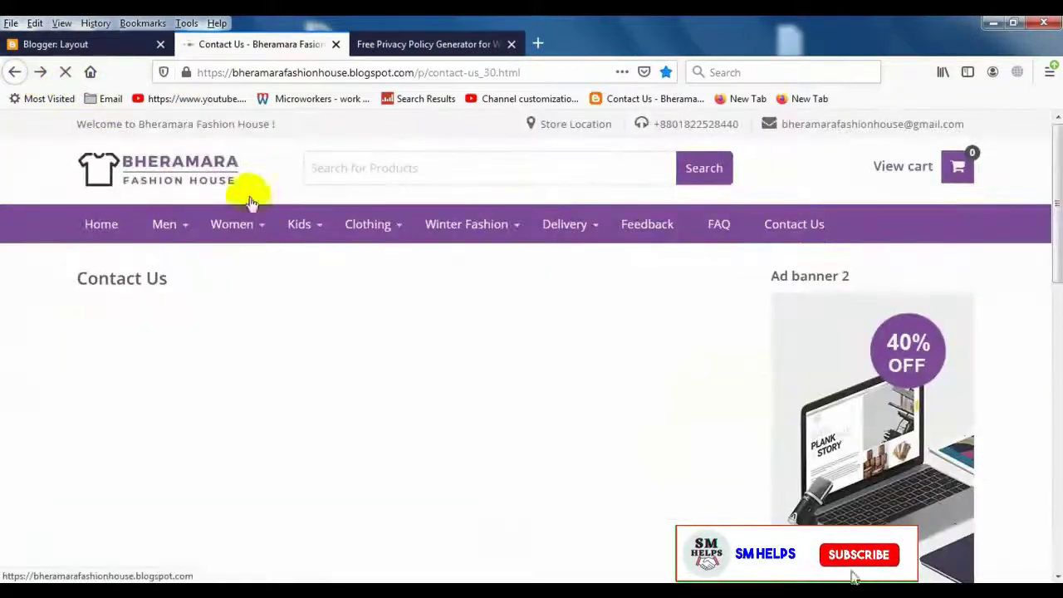
- Go to the blog's home page and test the About Us link in the footer's Services section
{"action": "left_click", "coordinate": [210, 170]}
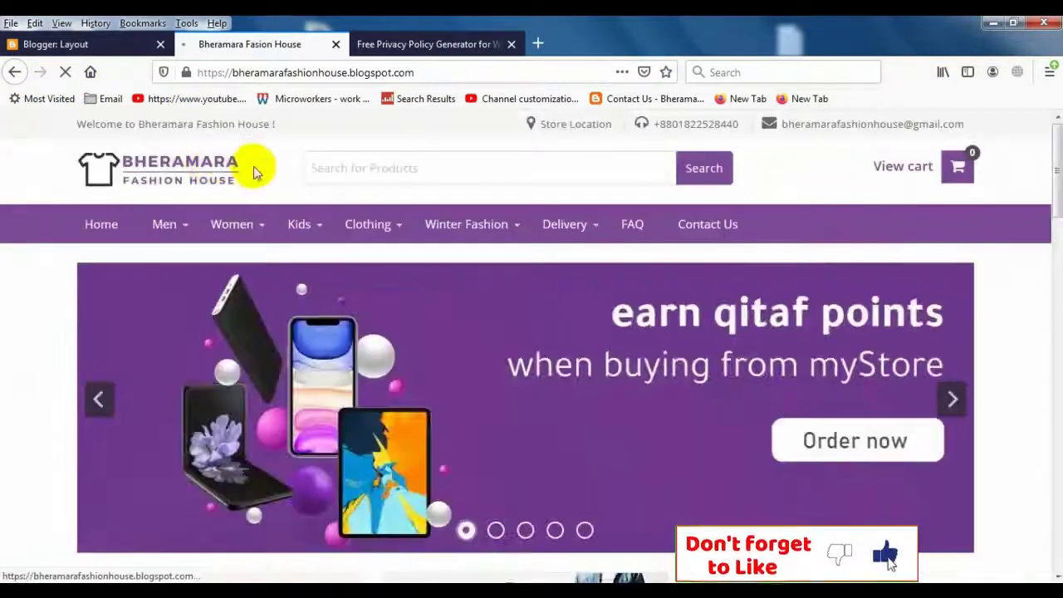
{"action": "scroll", "coordinate": [724, 348], "scroll_direction": "down", "scroll_amount": 8}
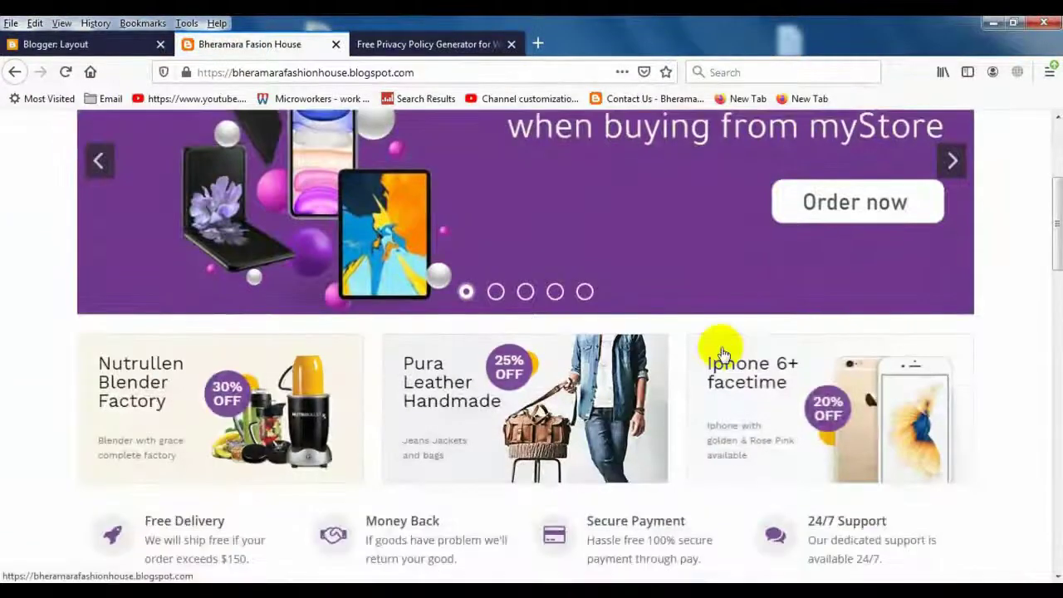
{"action": "scroll", "coordinate": [681, 349], "scroll_direction": "down", "scroll_amount": 6}
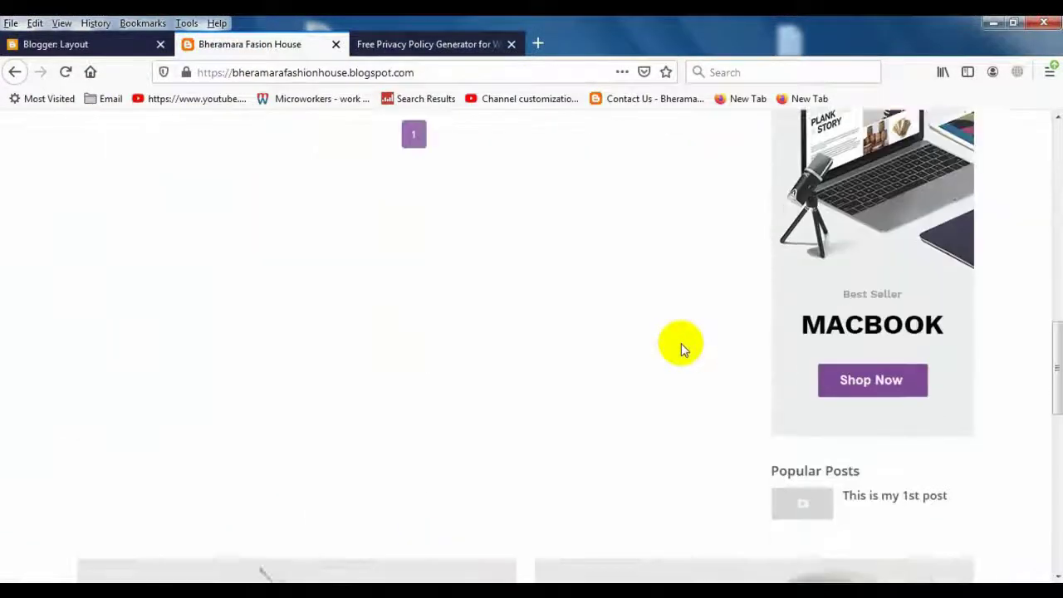
{"action": "scroll", "coordinate": [681, 349], "scroll_direction": "down", "scroll_amount": 3}
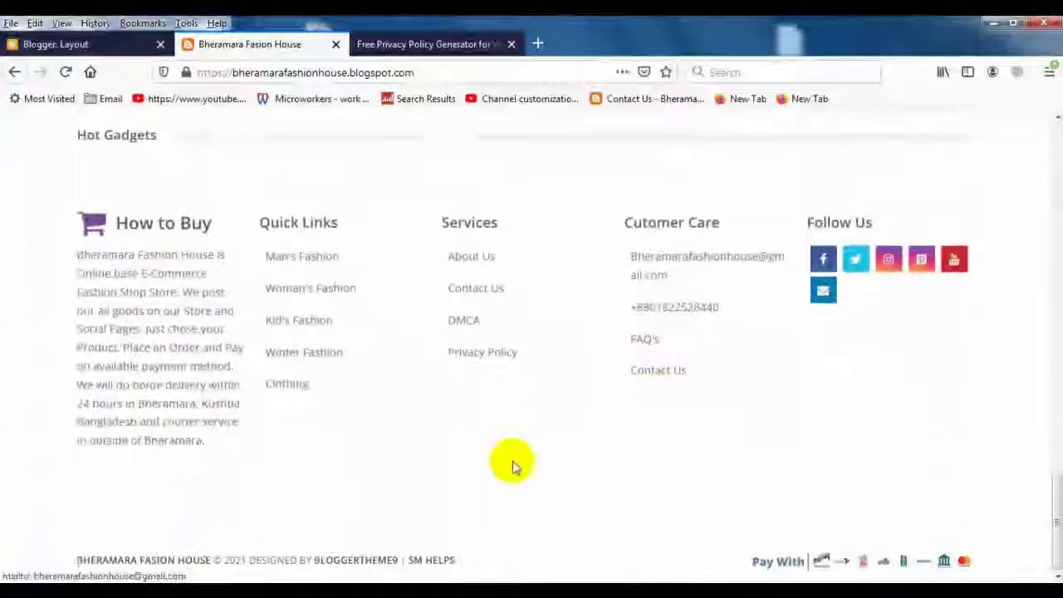
{"action": "left_click", "coordinate": [471, 257]}
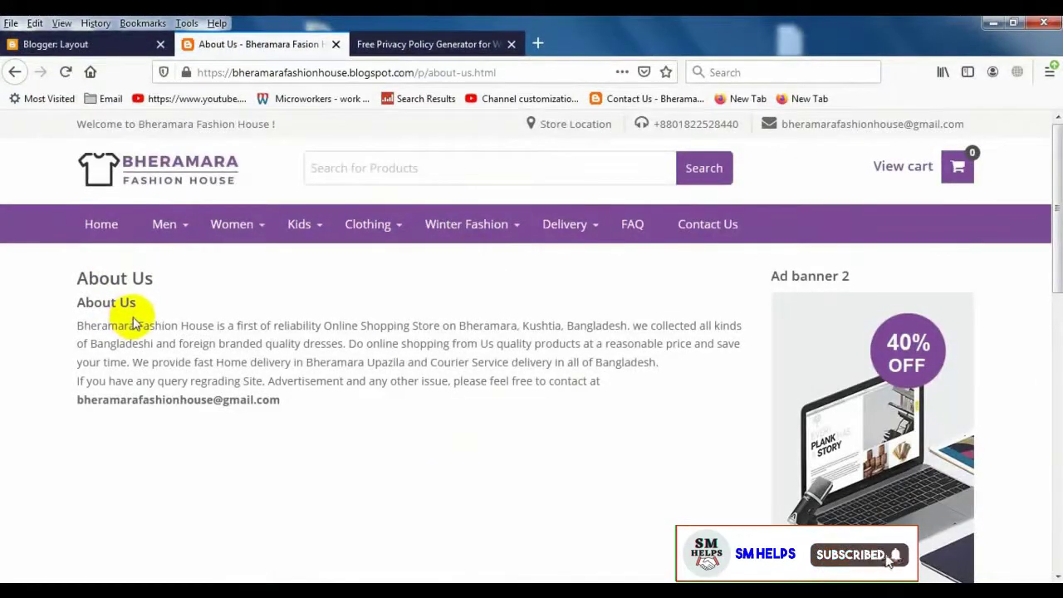
- Test the DMCA and Privacy Policy links in the footer's Services section
{"action": "scroll", "coordinate": [534, 339], "scroll_direction": "down", "scroll_amount": 3}
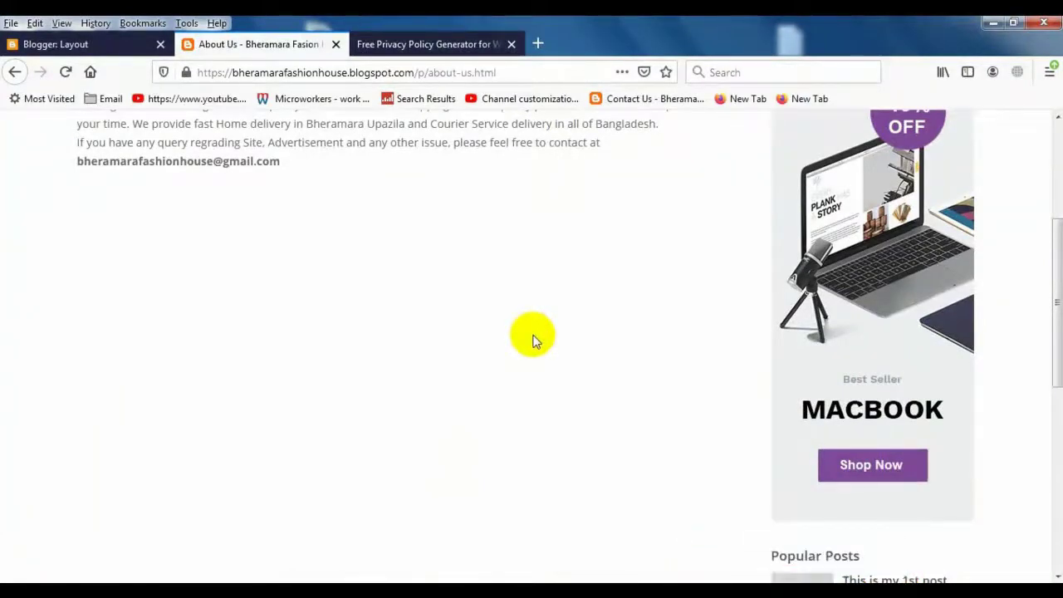
{"action": "scroll", "coordinate": [534, 339], "scroll_direction": "down", "scroll_amount": 5}
{"action": "left_click", "coordinate": [469, 387]}
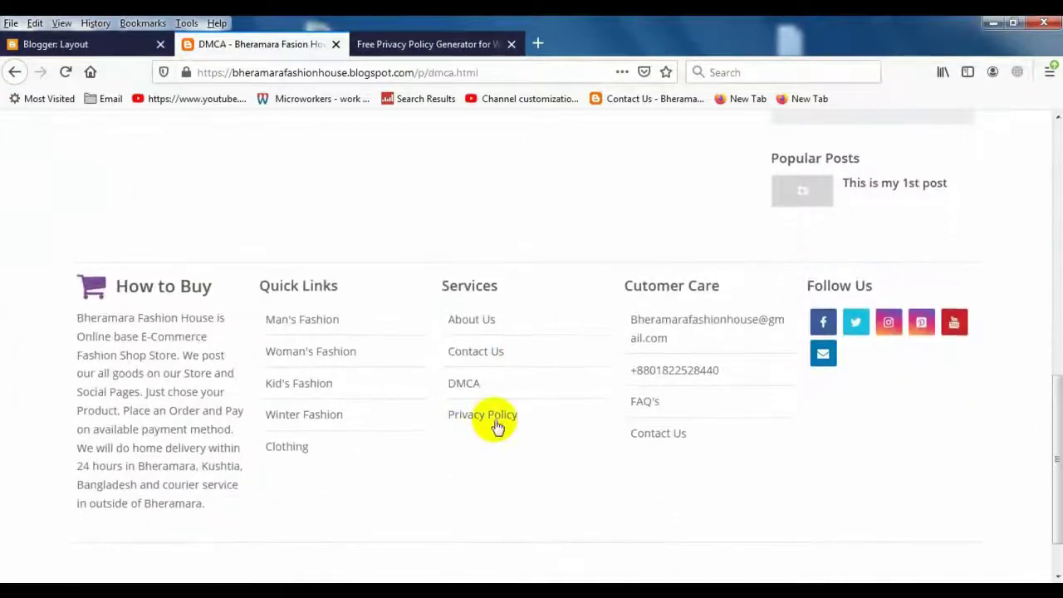
{"action": "left_click", "coordinate": [490, 415]}
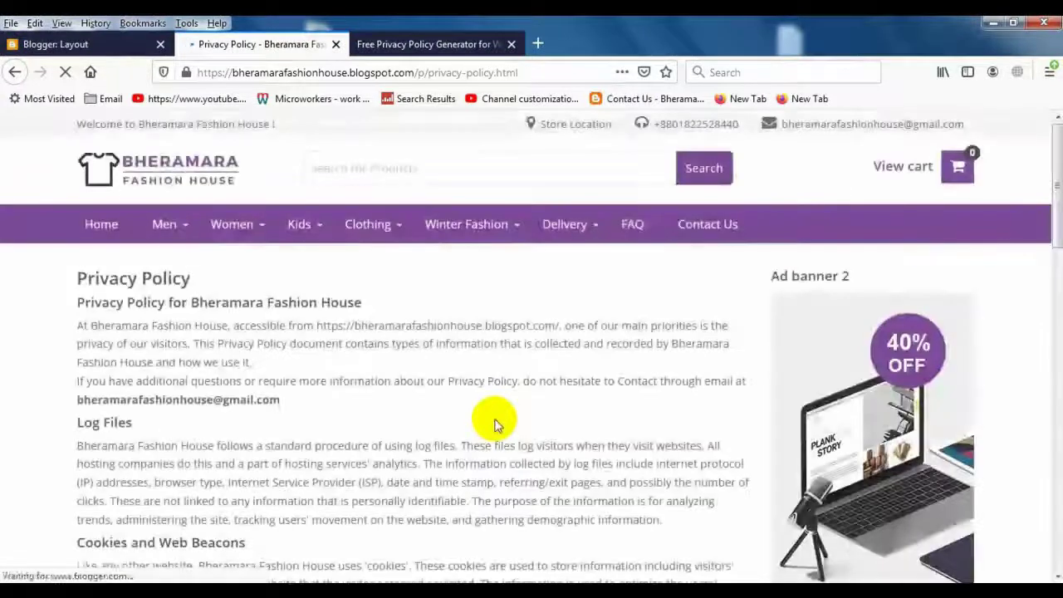
{"action": "scroll", "coordinate": [494, 424], "scroll_direction": "down", "scroll_amount": 3}
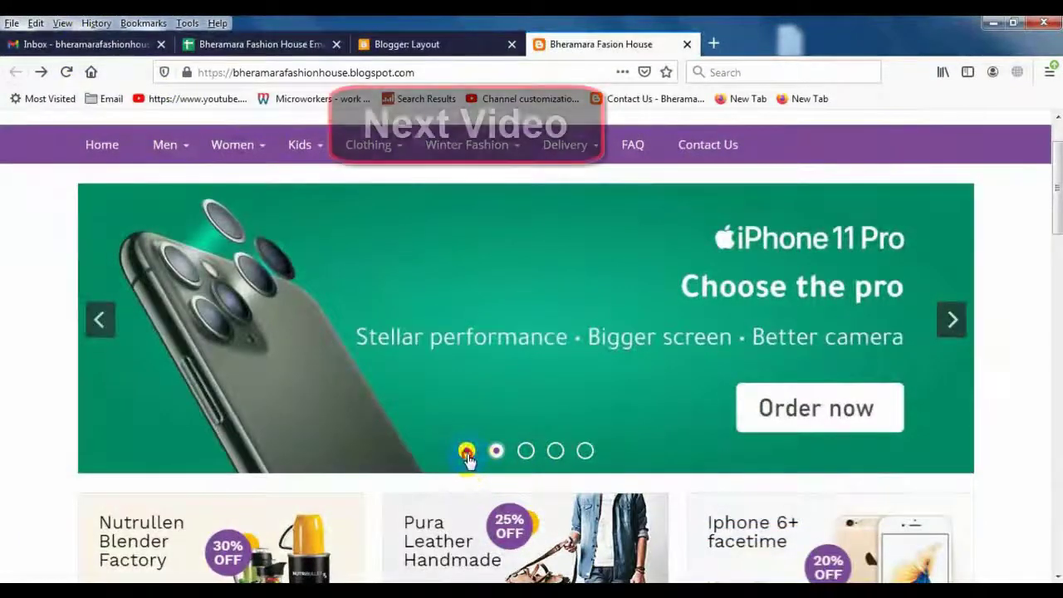
- Browse through the banner images in the home page's slider
{"action": "left_click", "coordinate": [465, 451]}
{"action": "left_click", "coordinate": [496, 450]}
{"action": "left_click", "coordinate": [526, 450]}
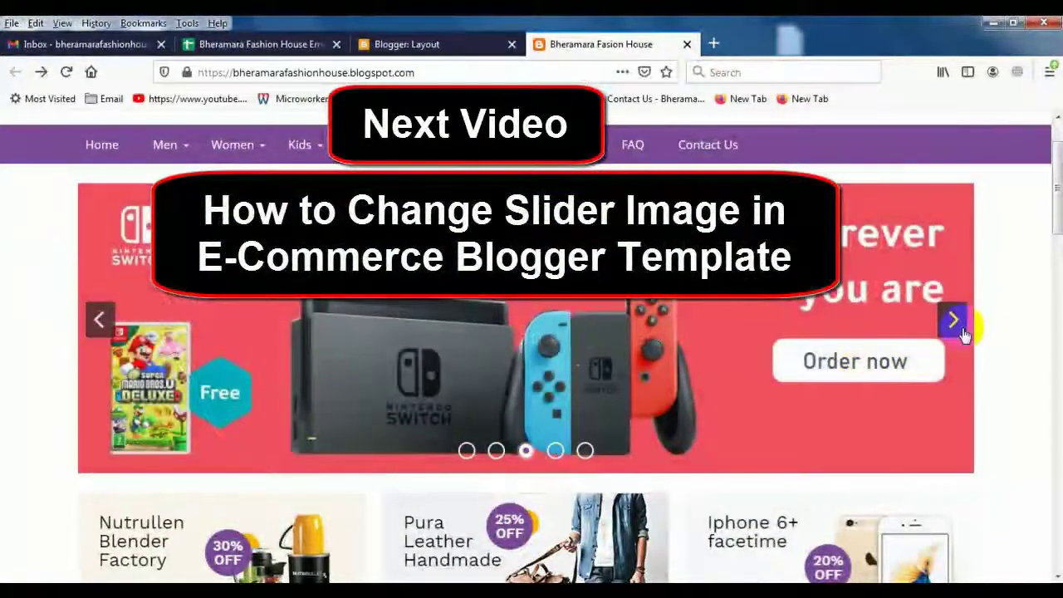
{"action": "left_click", "coordinate": [954, 321]}
{"action": "left_click", "coordinate": [955, 321]}
{"action": "left_click", "coordinate": [954, 320]}
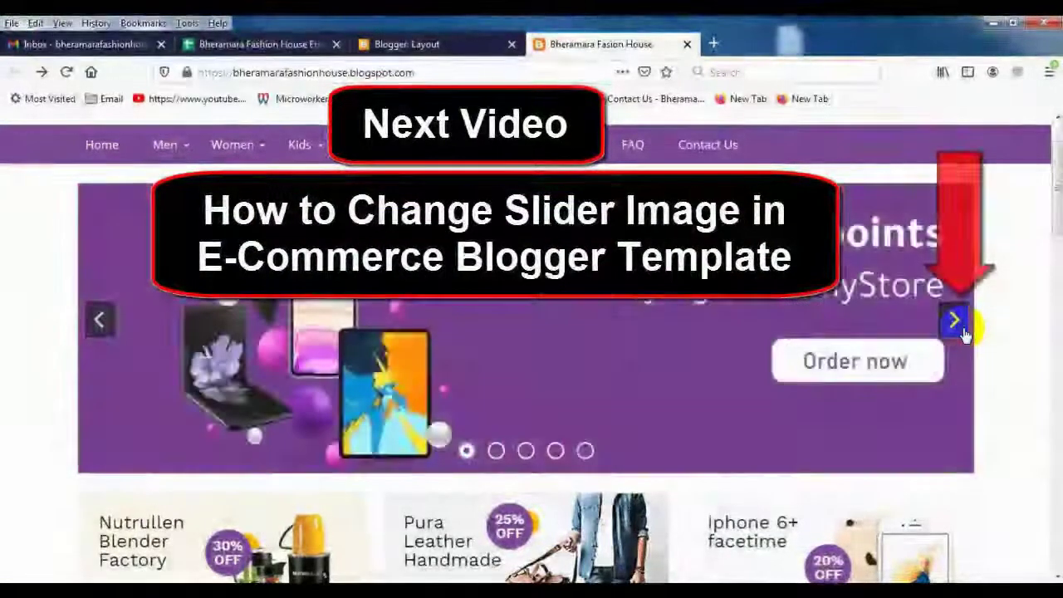
{"action": "left_click", "coordinate": [954, 321]}
{"action": "left_click", "coordinate": [954, 321]}
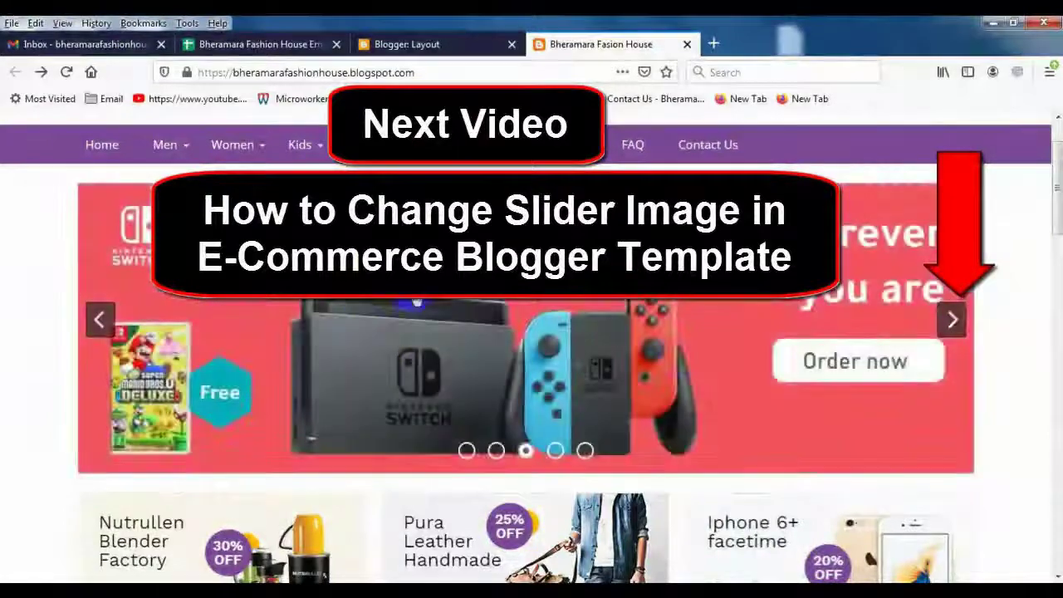